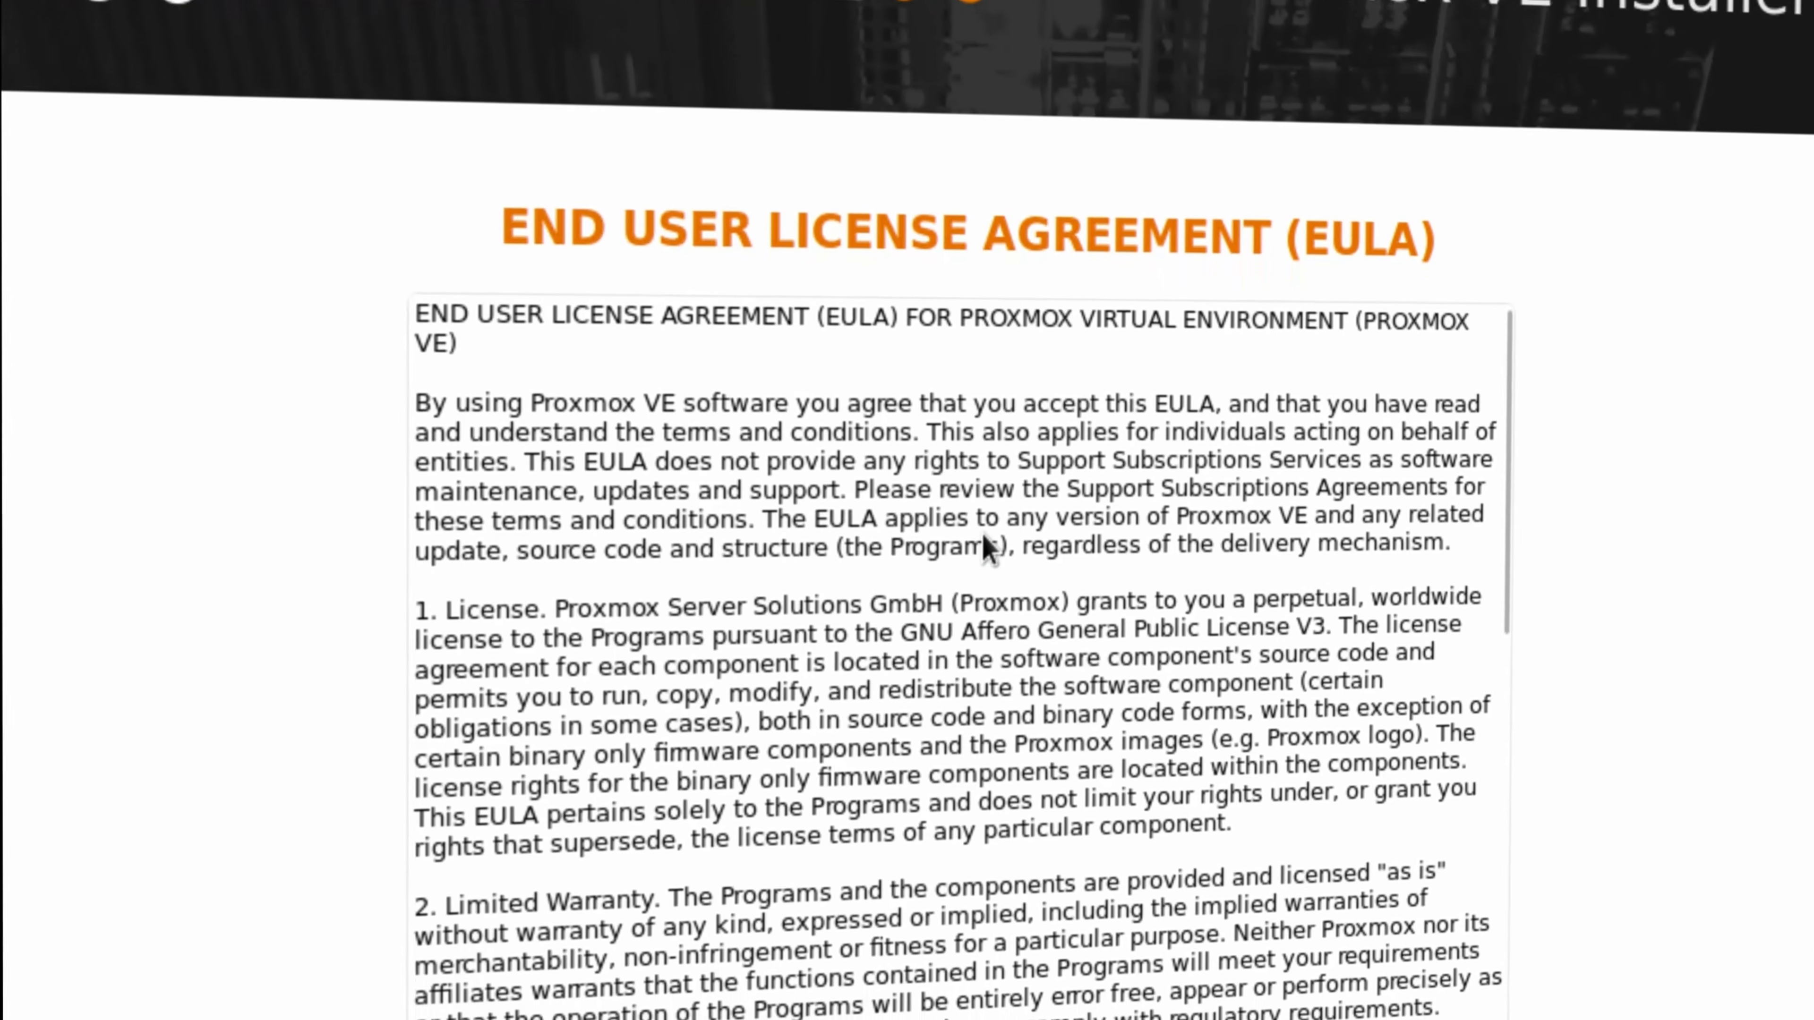
# Read through the Proxmox VE end user license agreement
pyautogui.scroll(-10, 1231, 445)
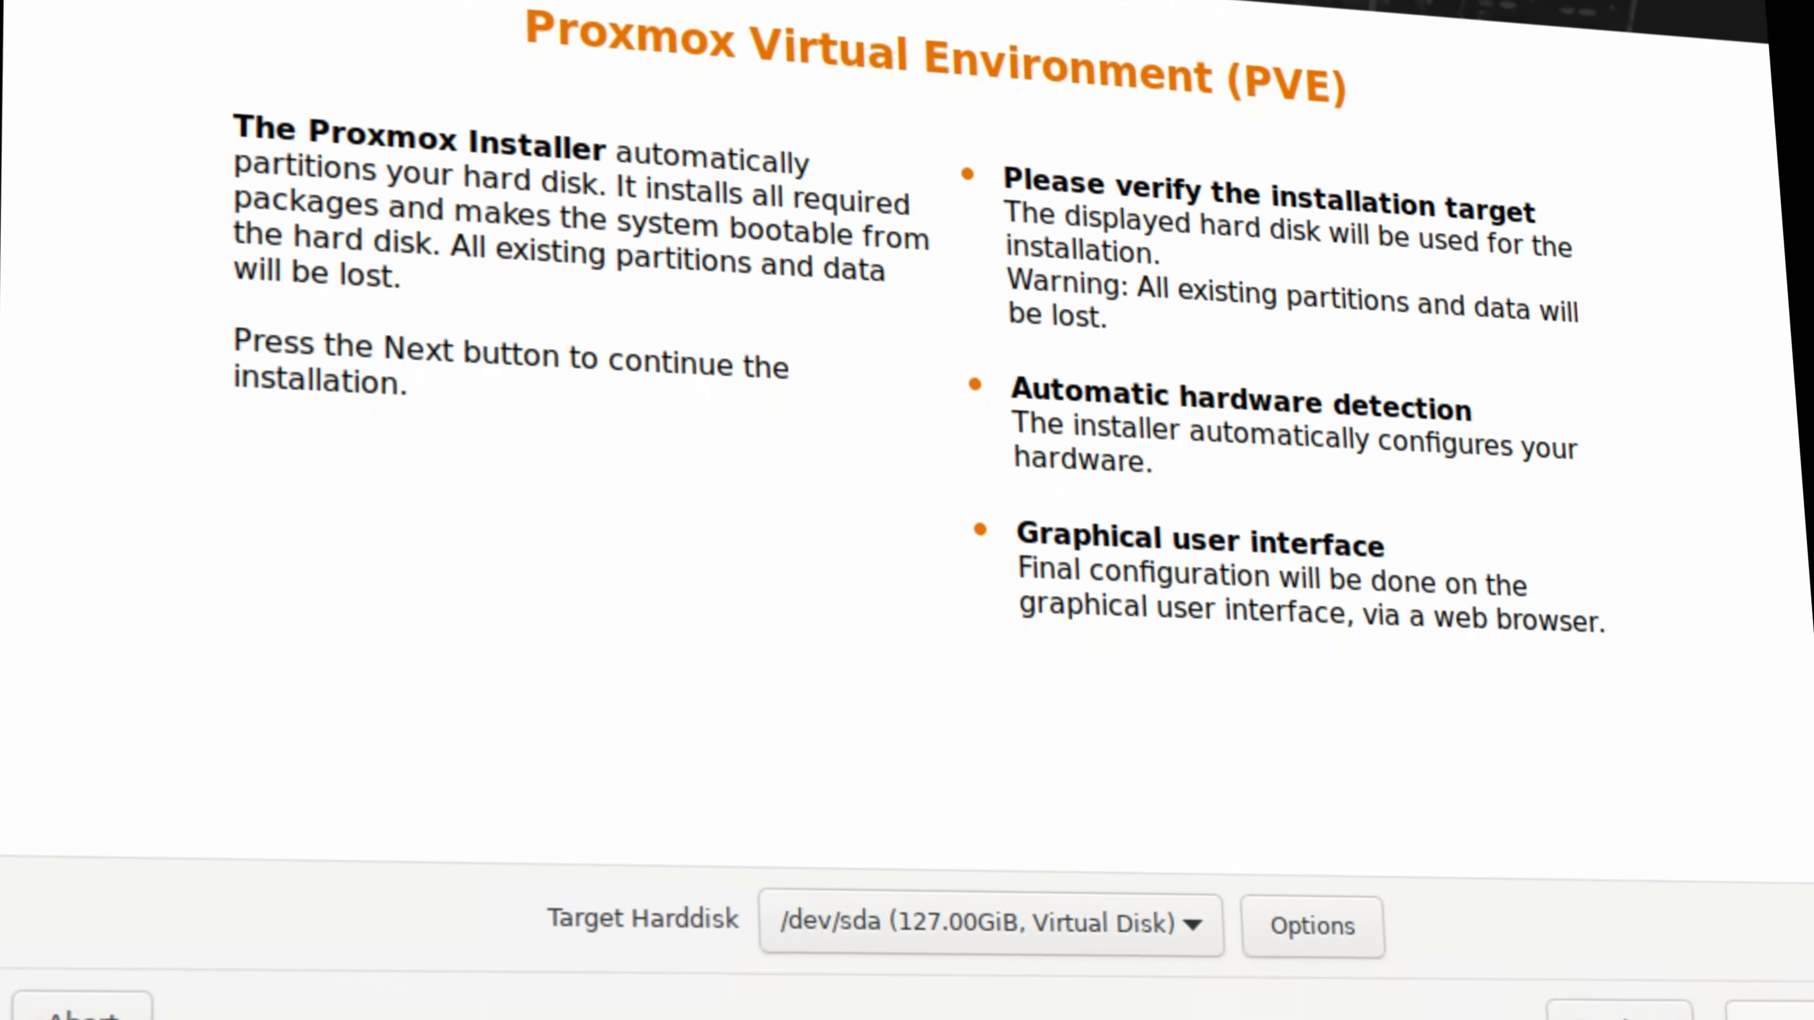
pyautogui.click(1044, 967)
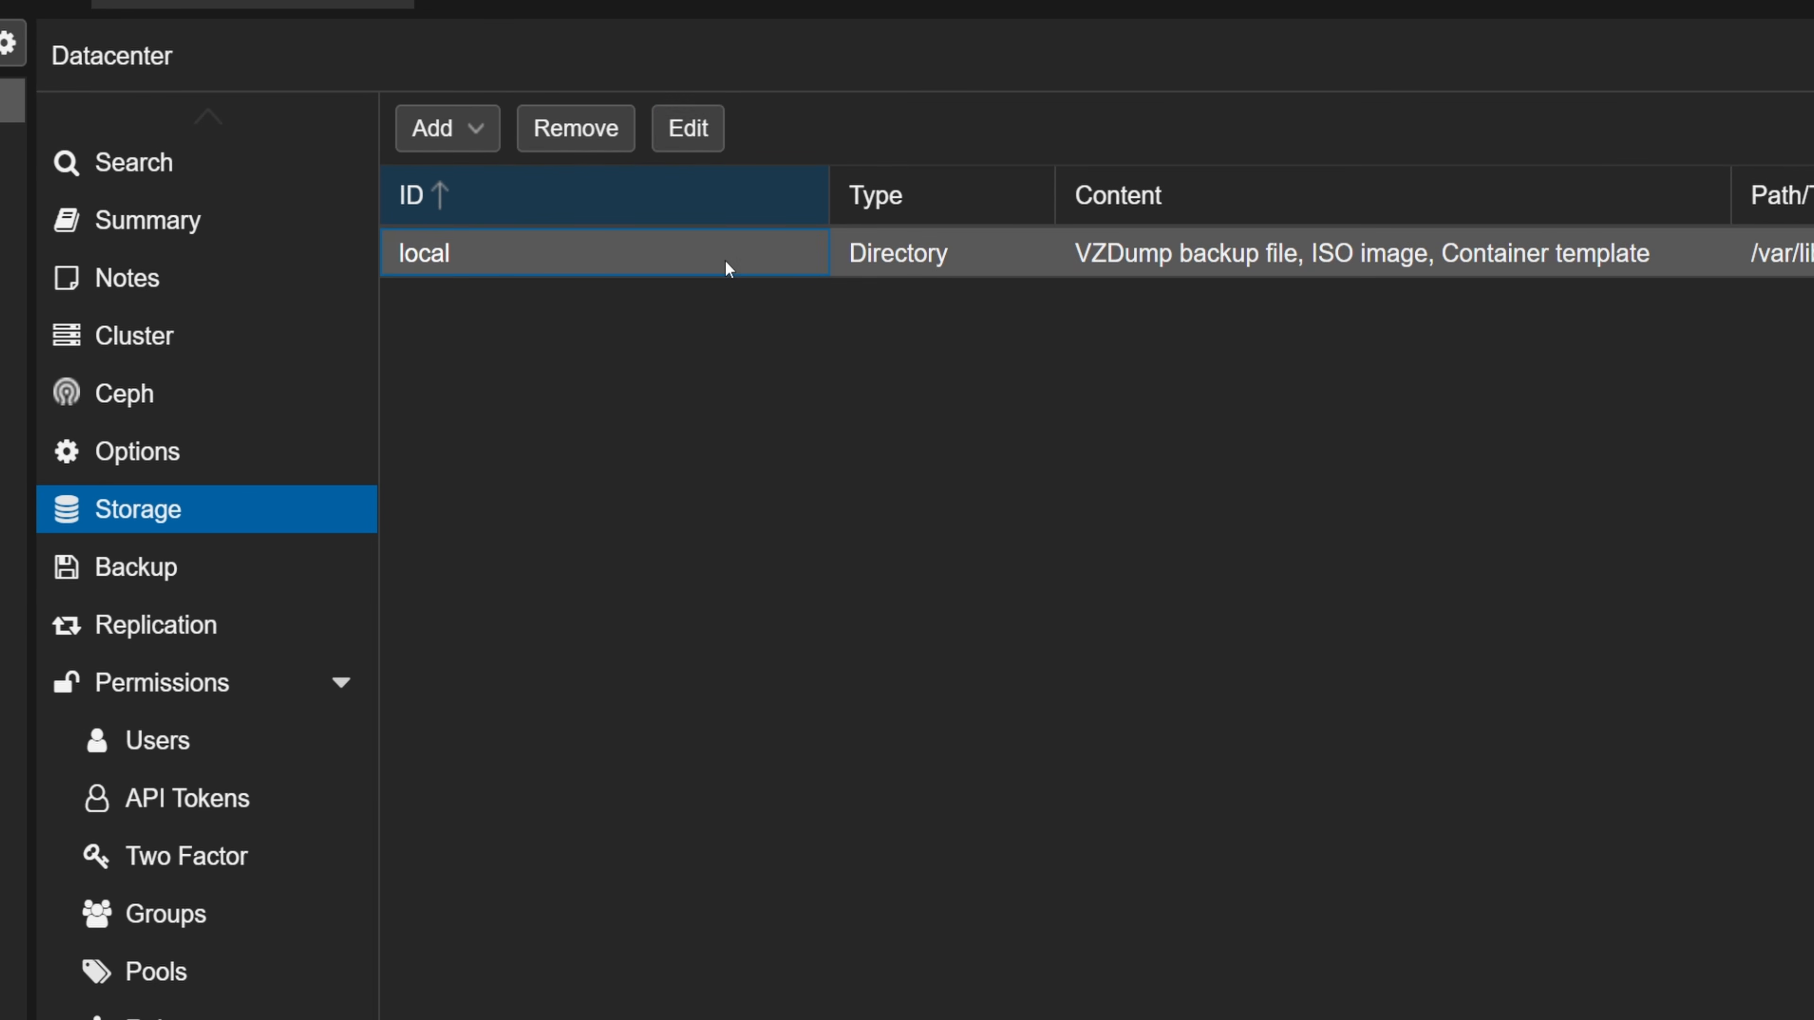
# Add Disk image to the allowed content types of the local directory storage and save the change
pyautogui.click(684, 125)
pyautogui.click(925, 437)
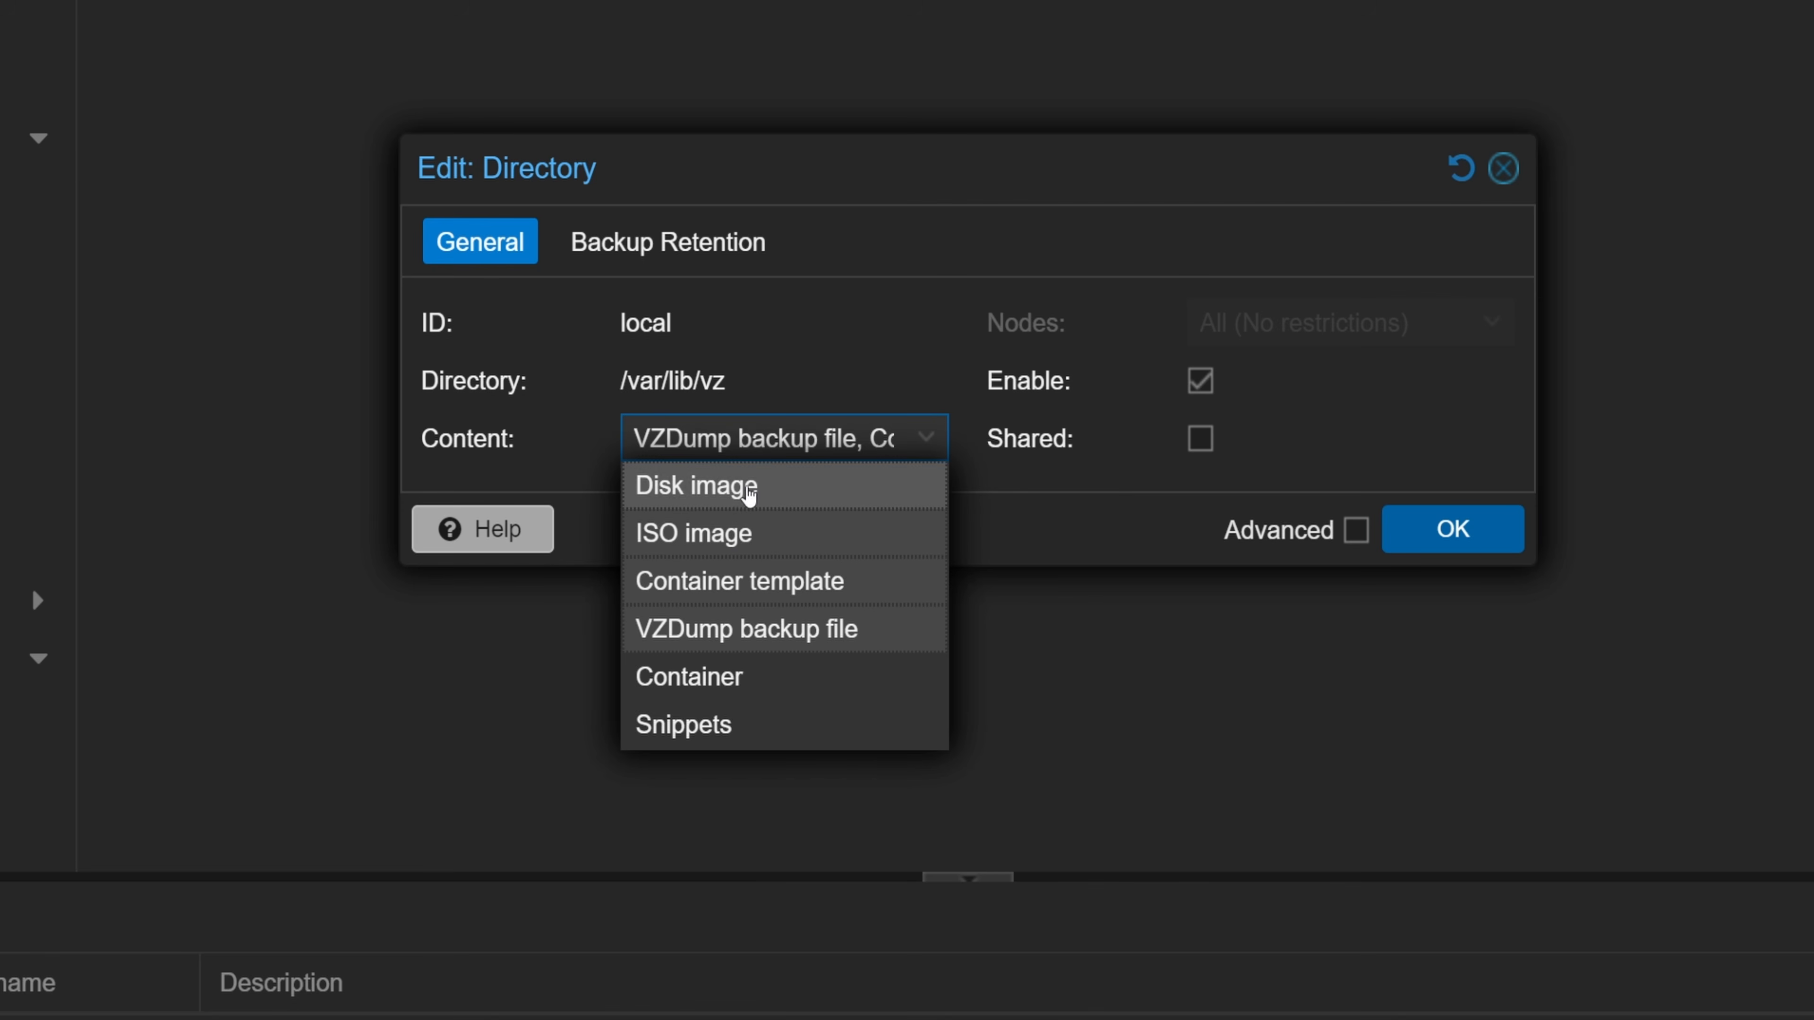
pyautogui.click(1115, 523)
pyautogui.click(1454, 529)
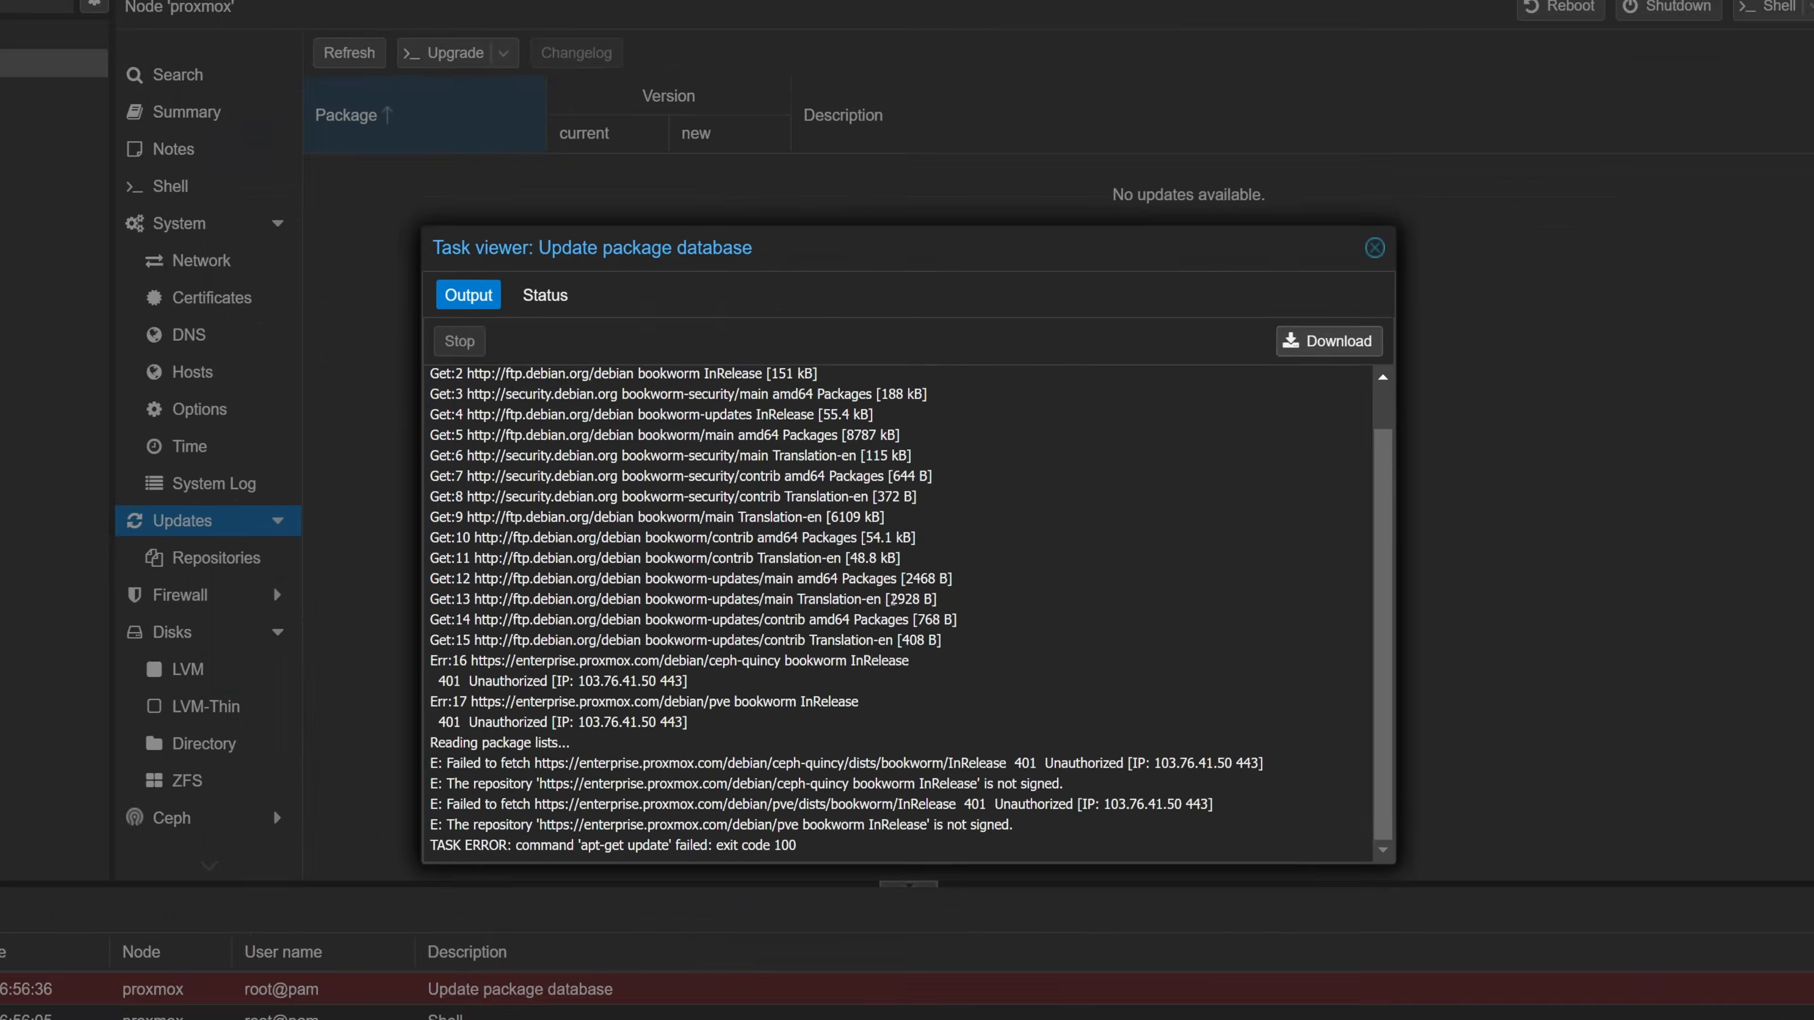
# Disable the pve-enterprise and ceph-quincy enterprise package repositories on the proxmox node
pyautogui.click(1381, 247)
pyautogui.click(384, 567)
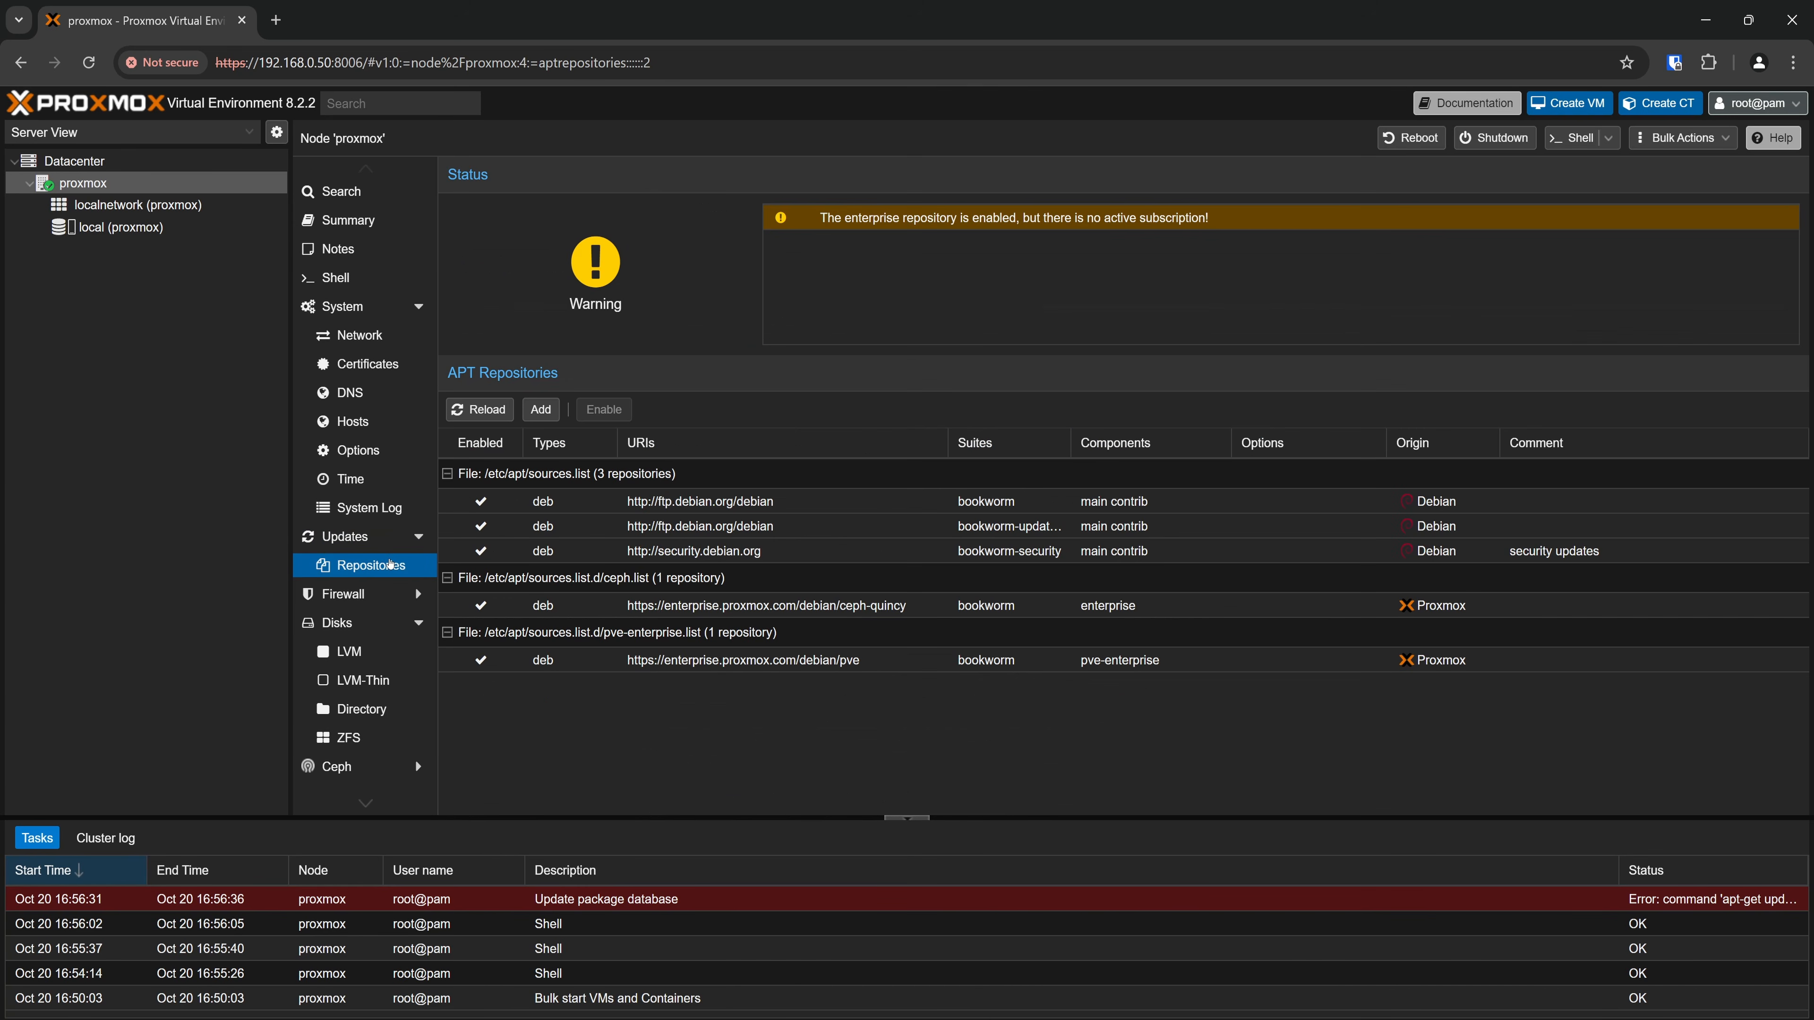
pyautogui.click(543, 907)
pyautogui.click(473, 476)
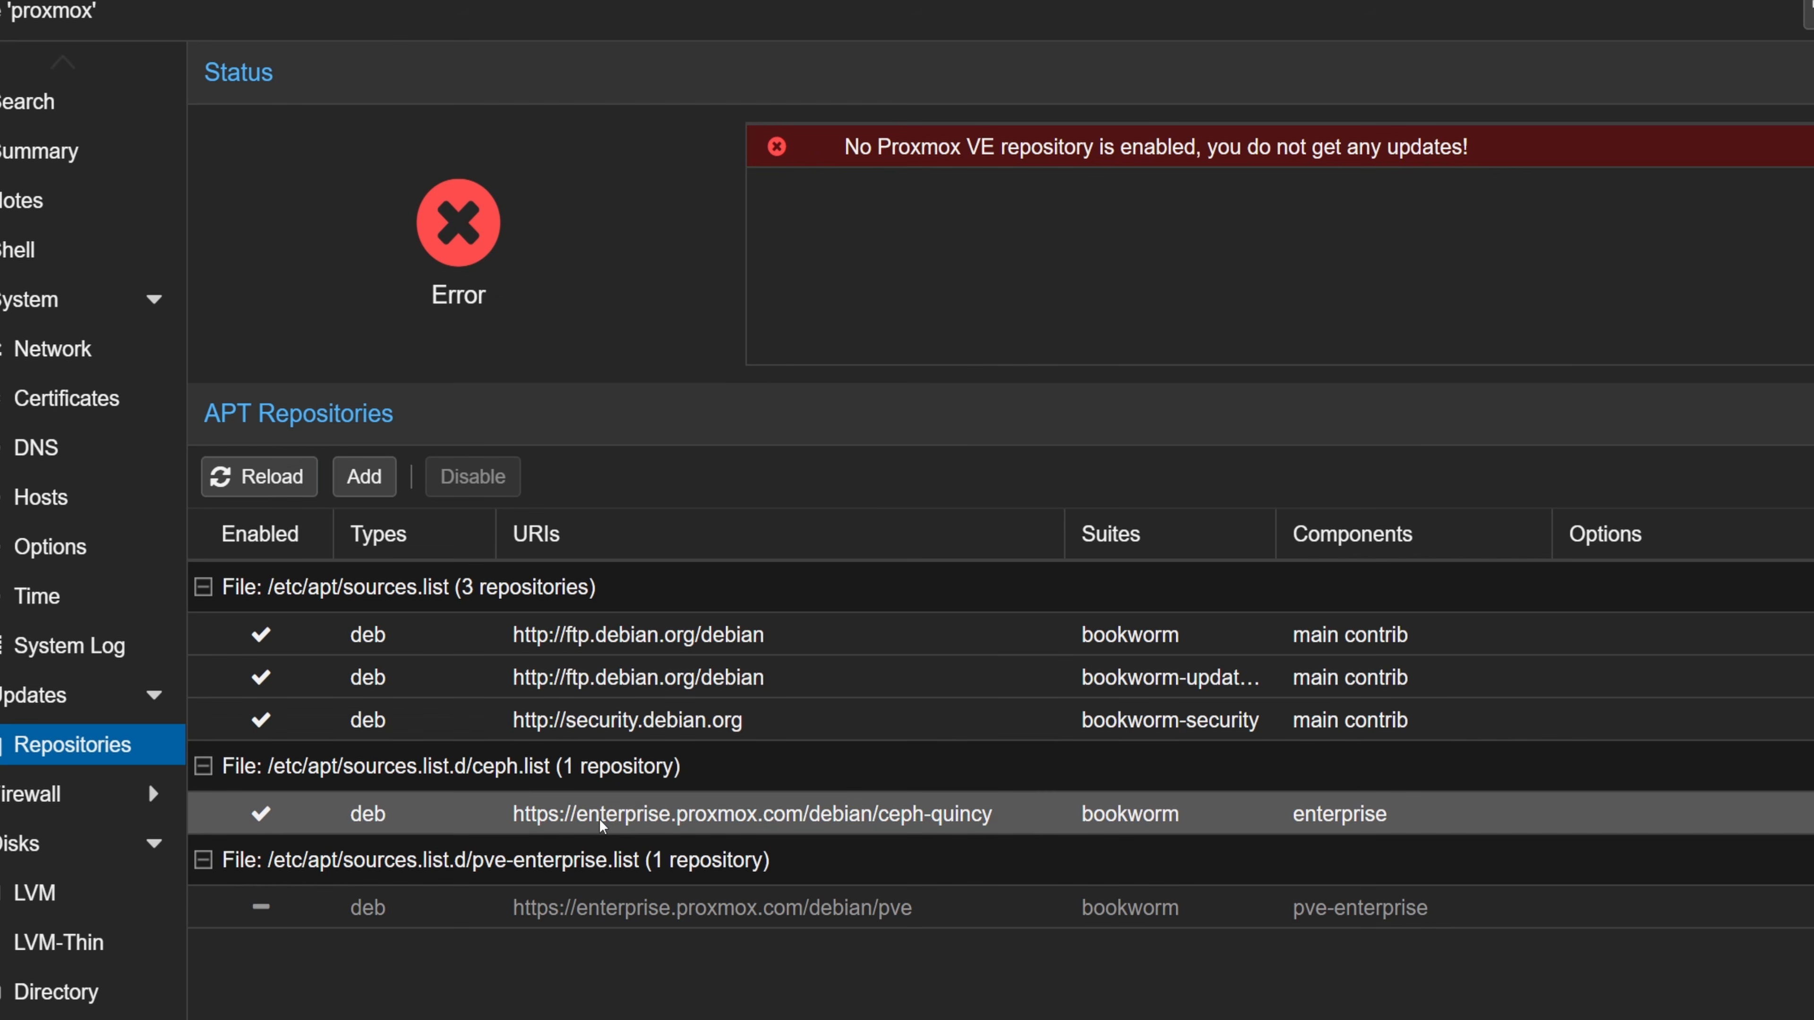
pyautogui.click(478, 473)
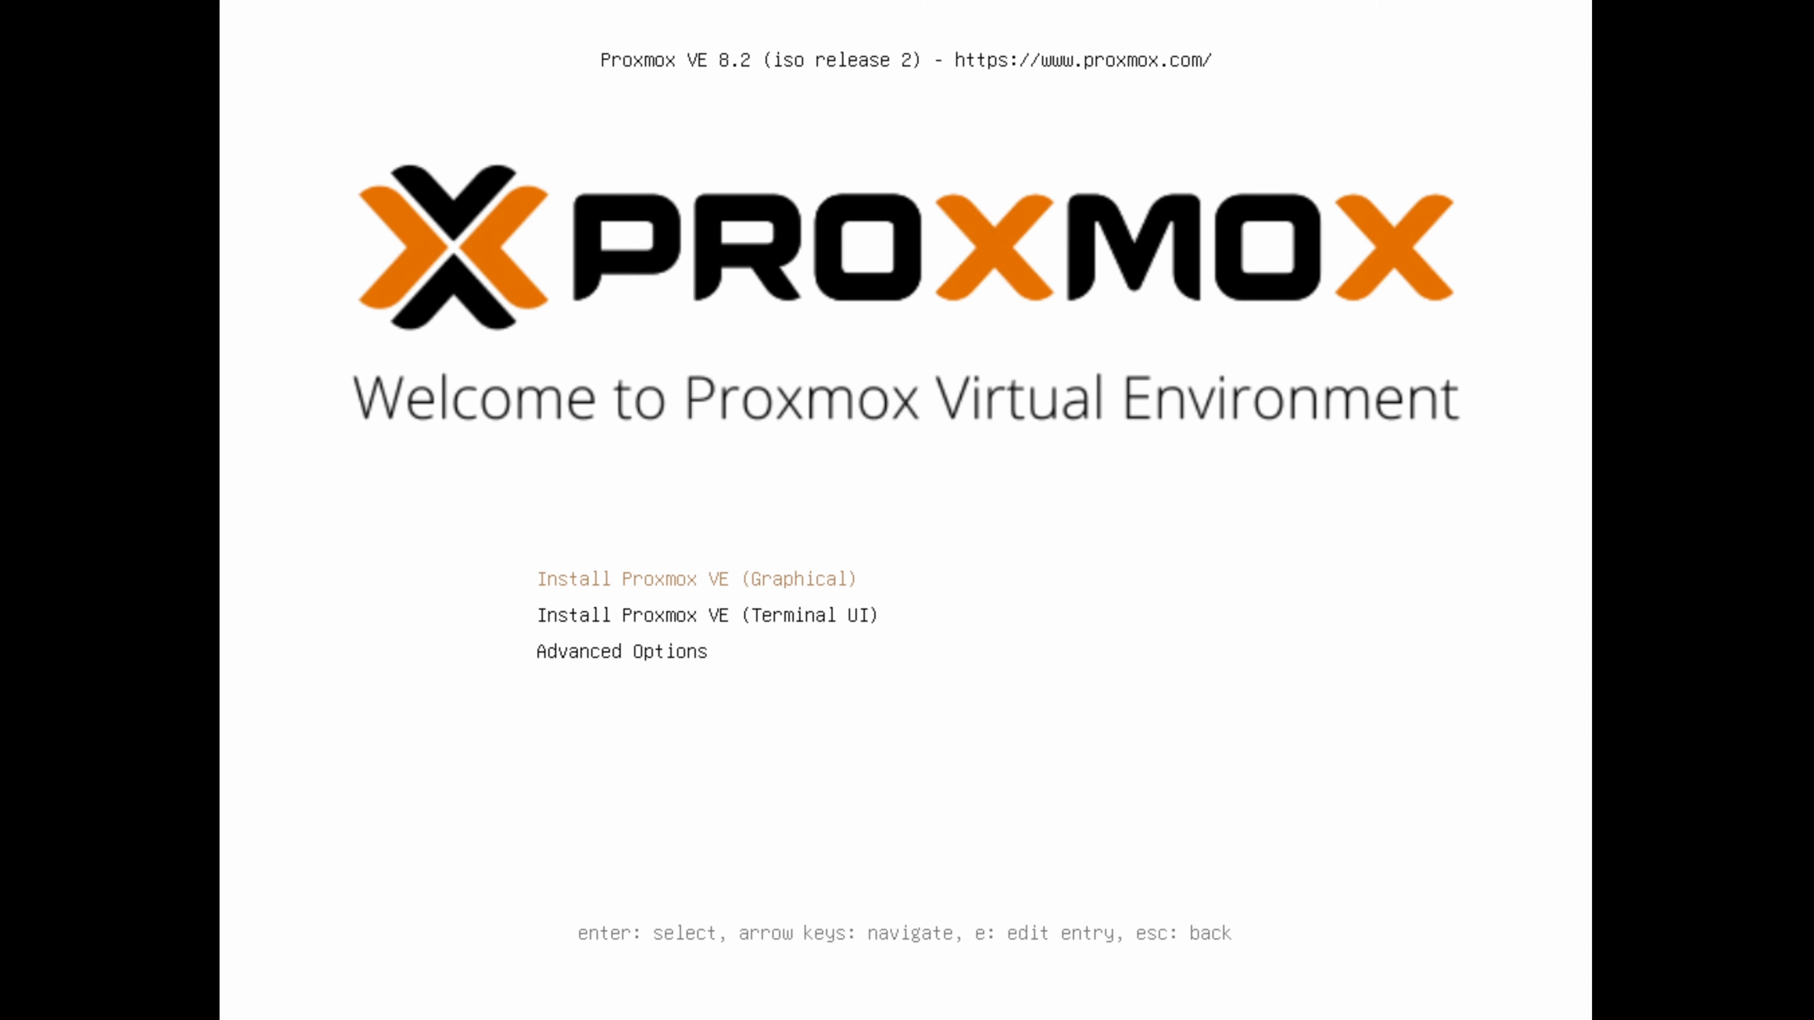
# Start the graphical Proxmox VE installation and accept the end user license agreement
pyautogui.press('Return')
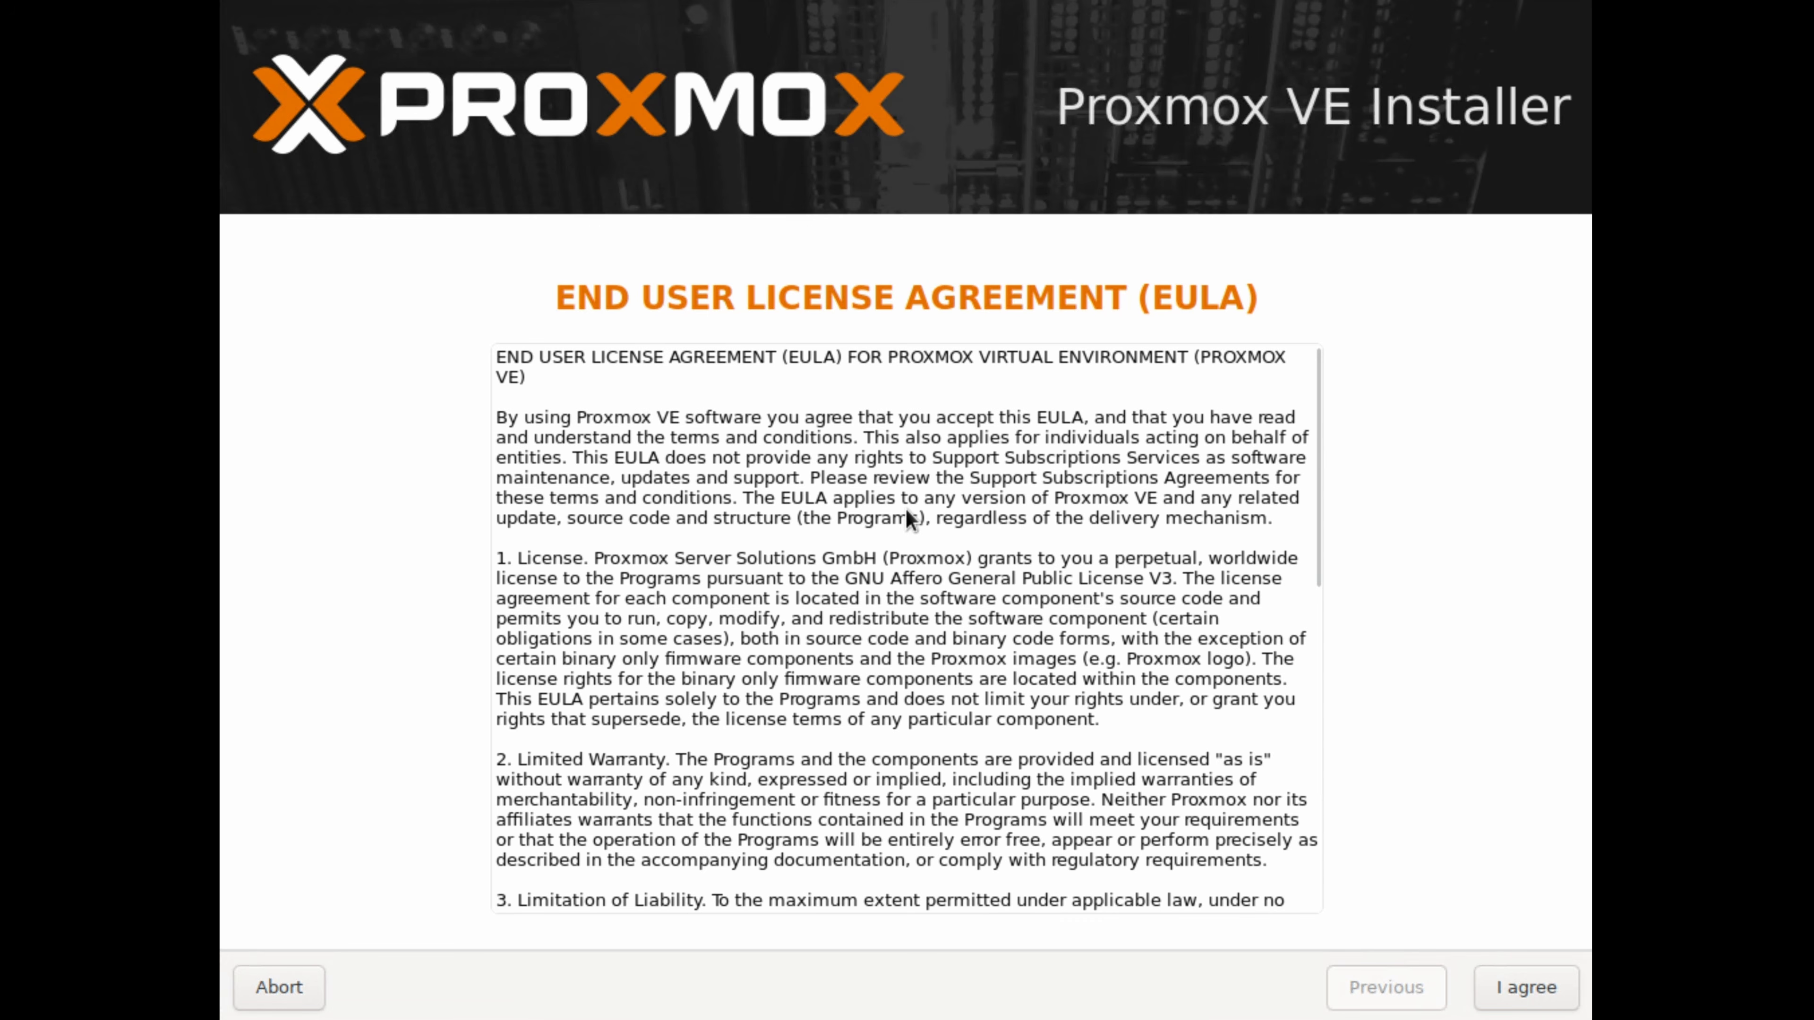
pyautogui.scroll(-10, 905, 507)
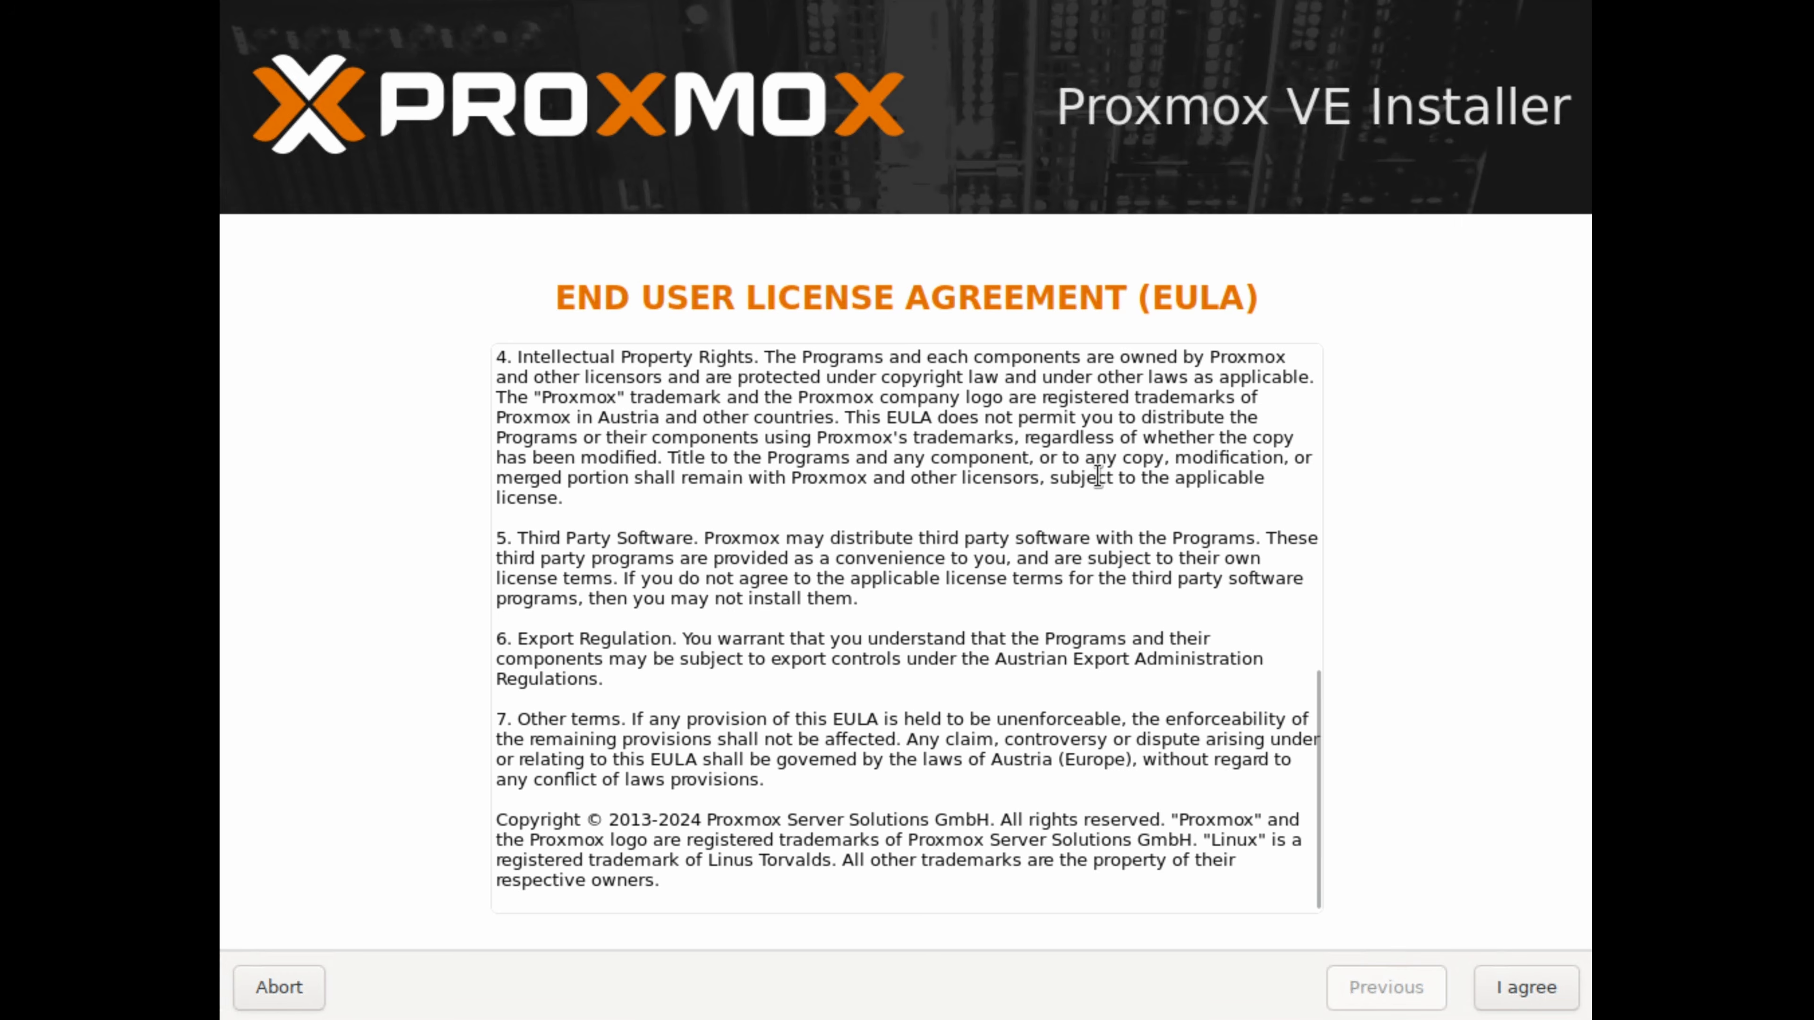
pyautogui.click(1517, 984)
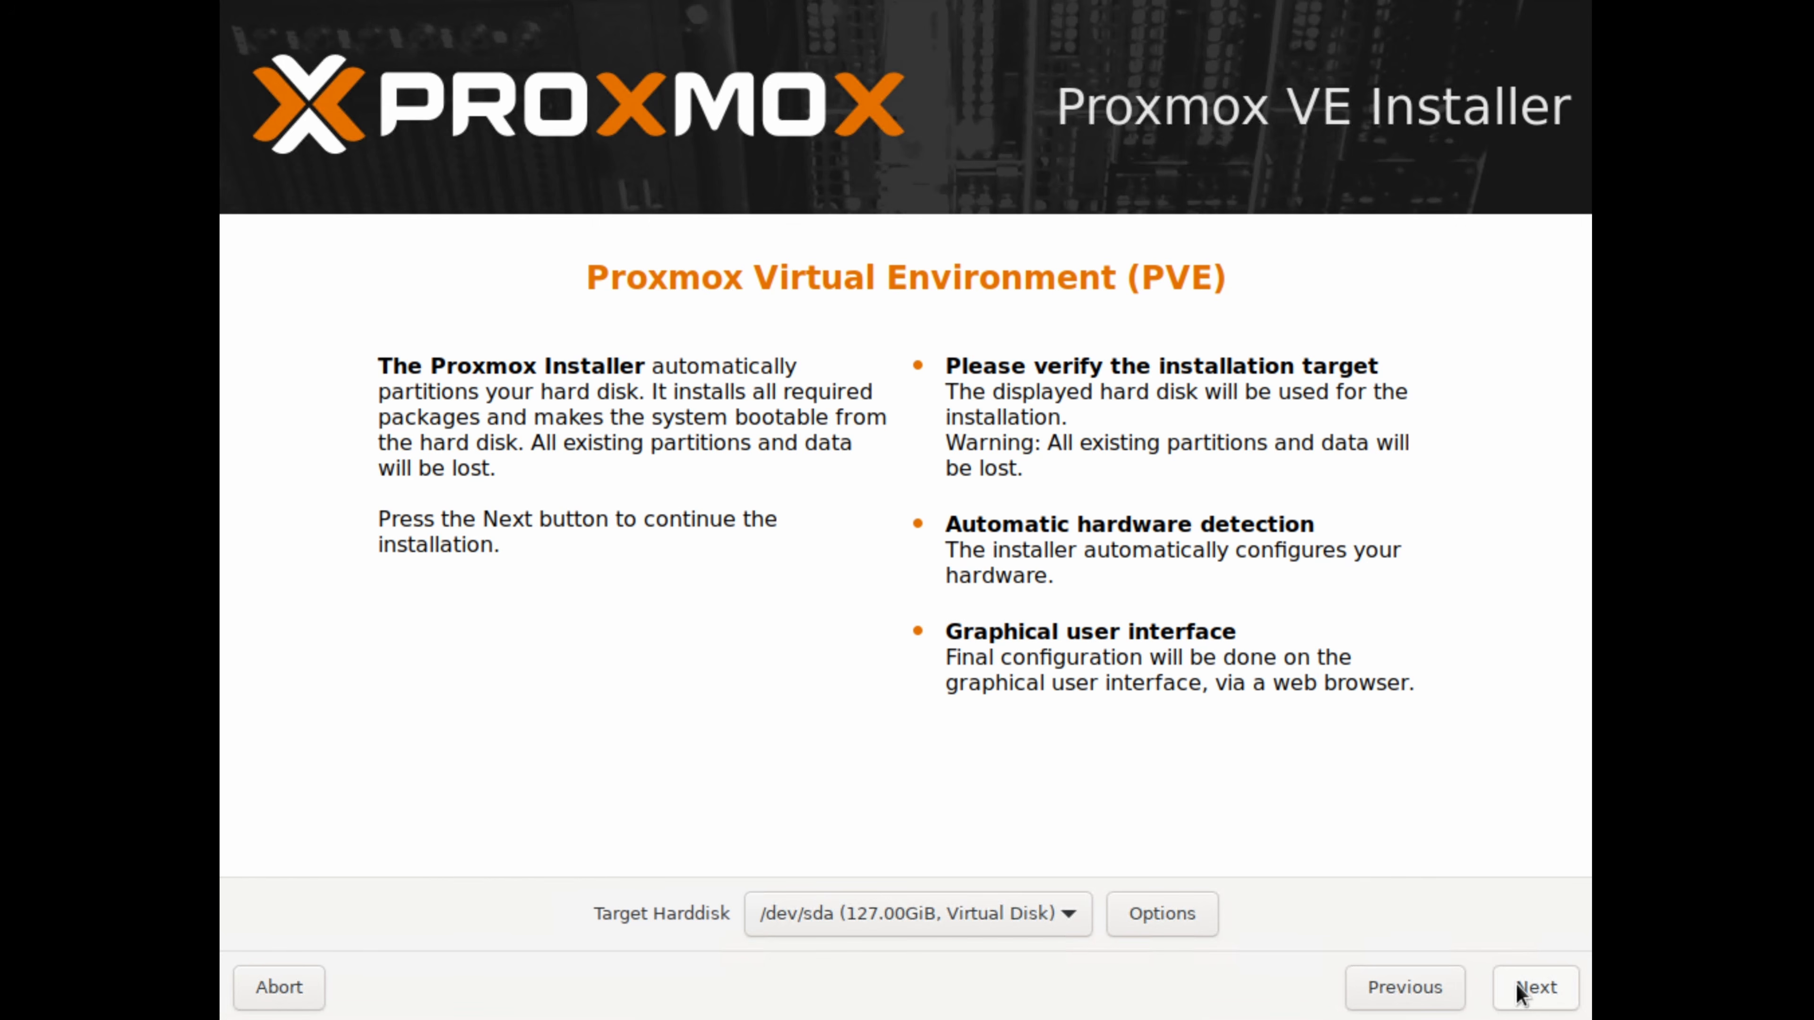
# Use the /dev/sda virtual disk as installation target and accept India, Asia/Kolkata and U.S. English as location settings
pyautogui.click(932, 913)
pyautogui.click(951, 917)
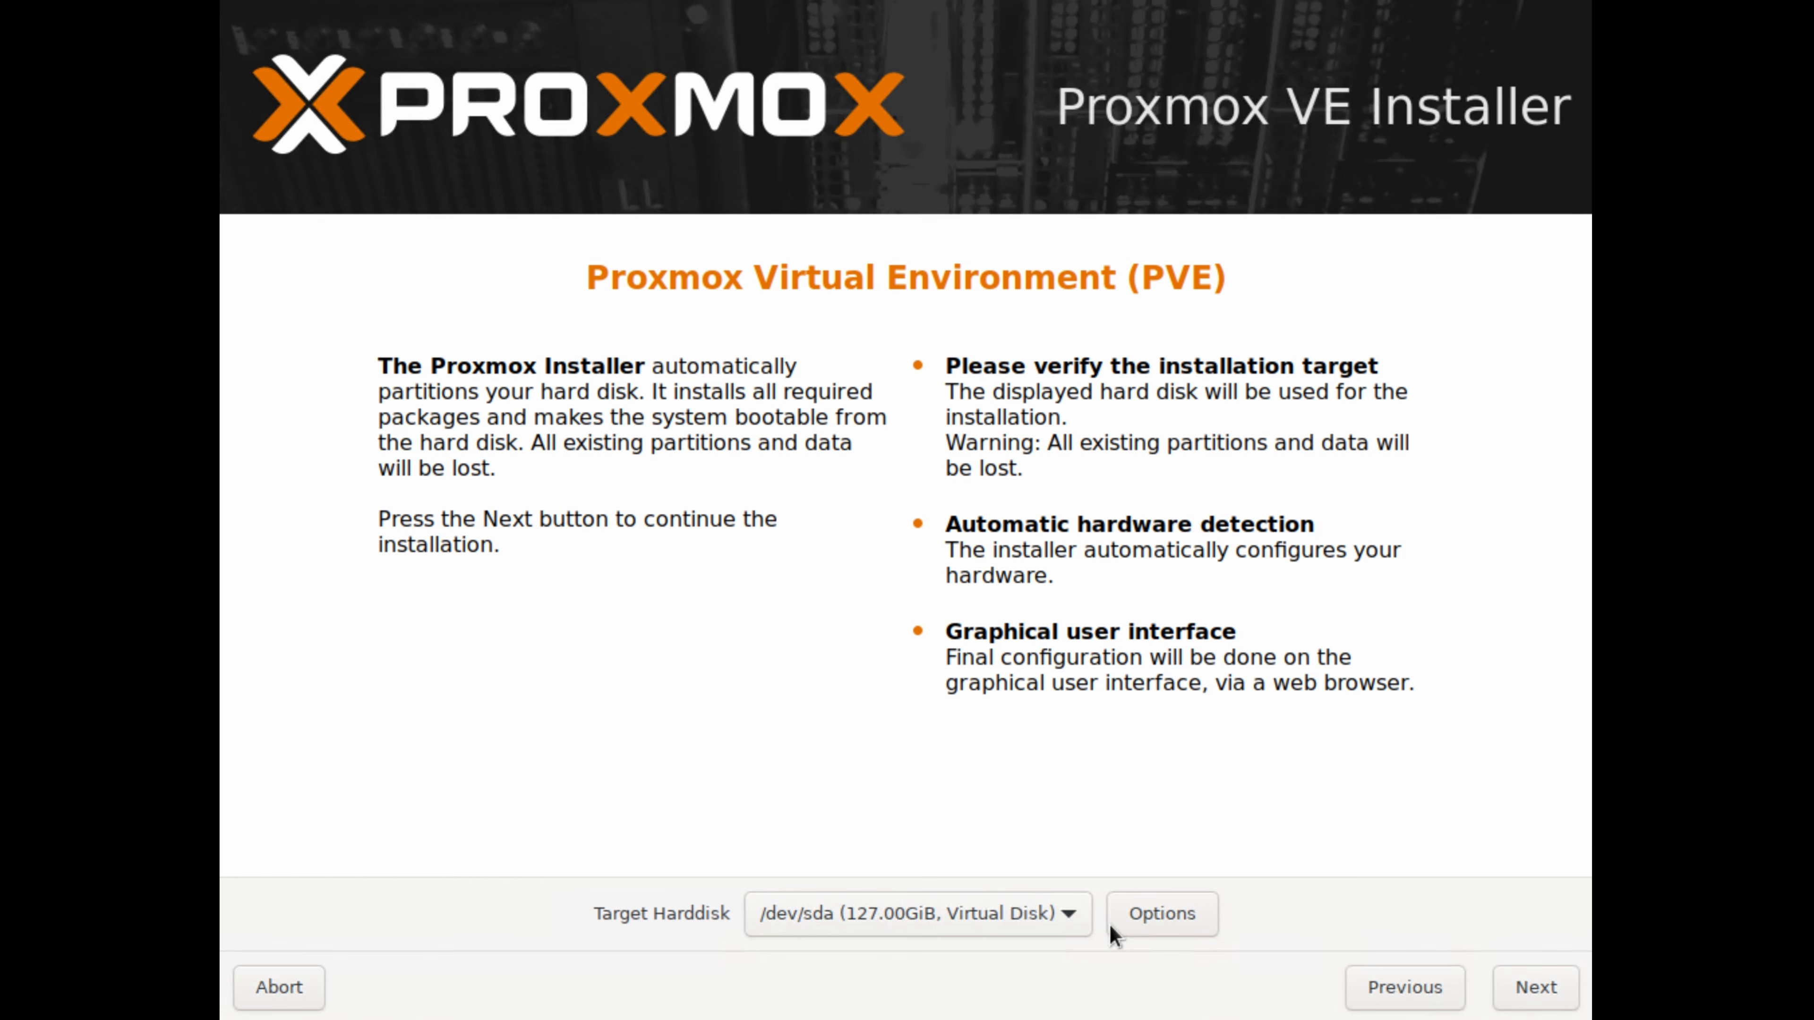
pyautogui.click(1518, 995)
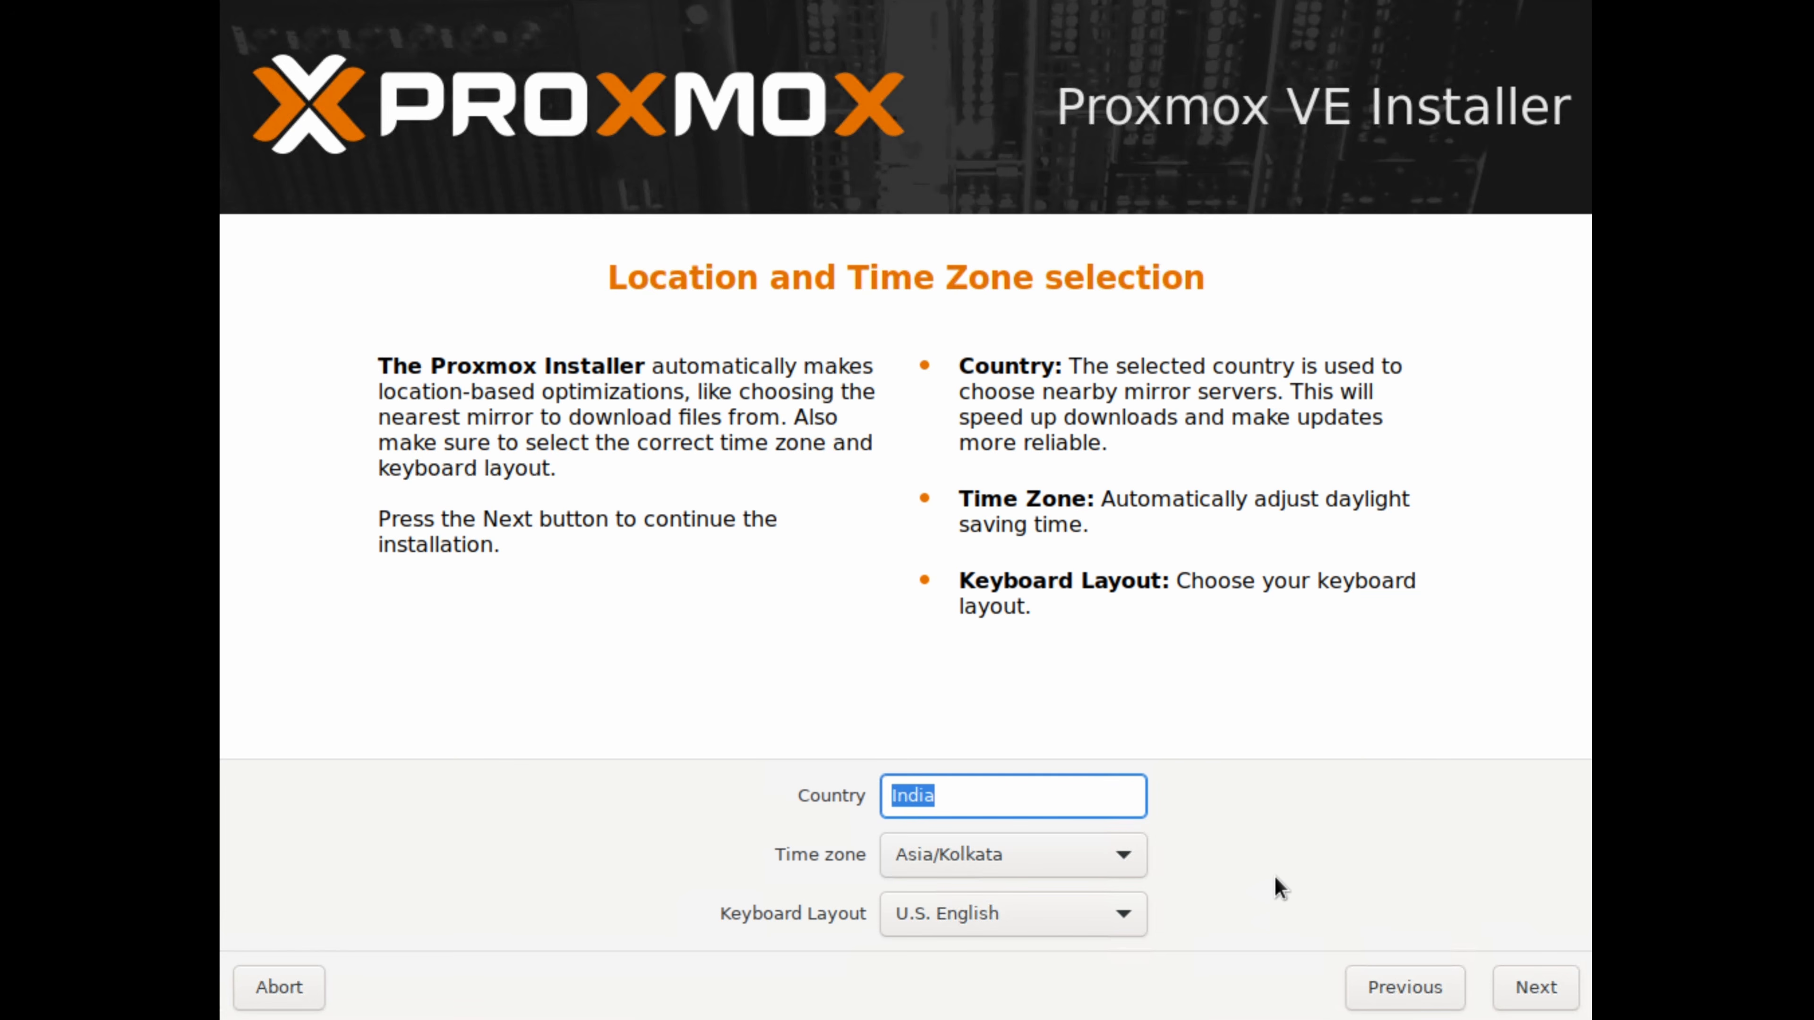
pyautogui.click(1560, 998)
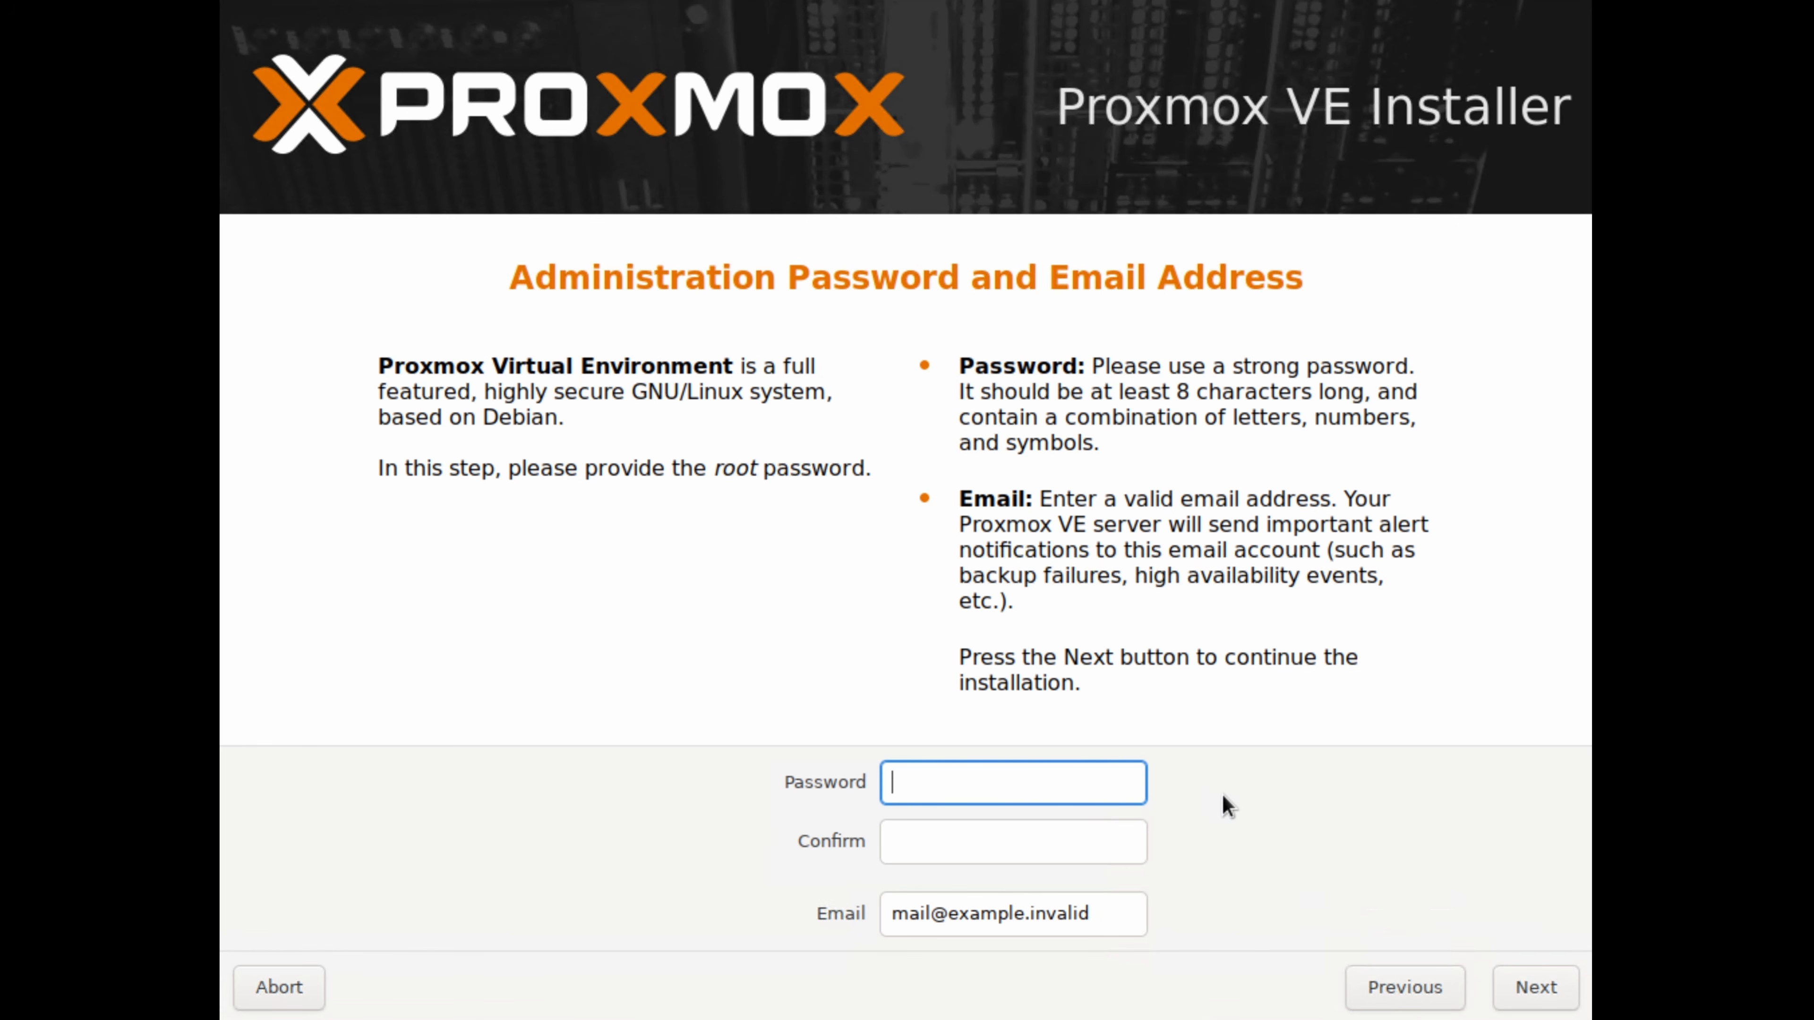
# Enter and confirm the root administration password
pyautogui.write('●●●●●●●●●●●●●')
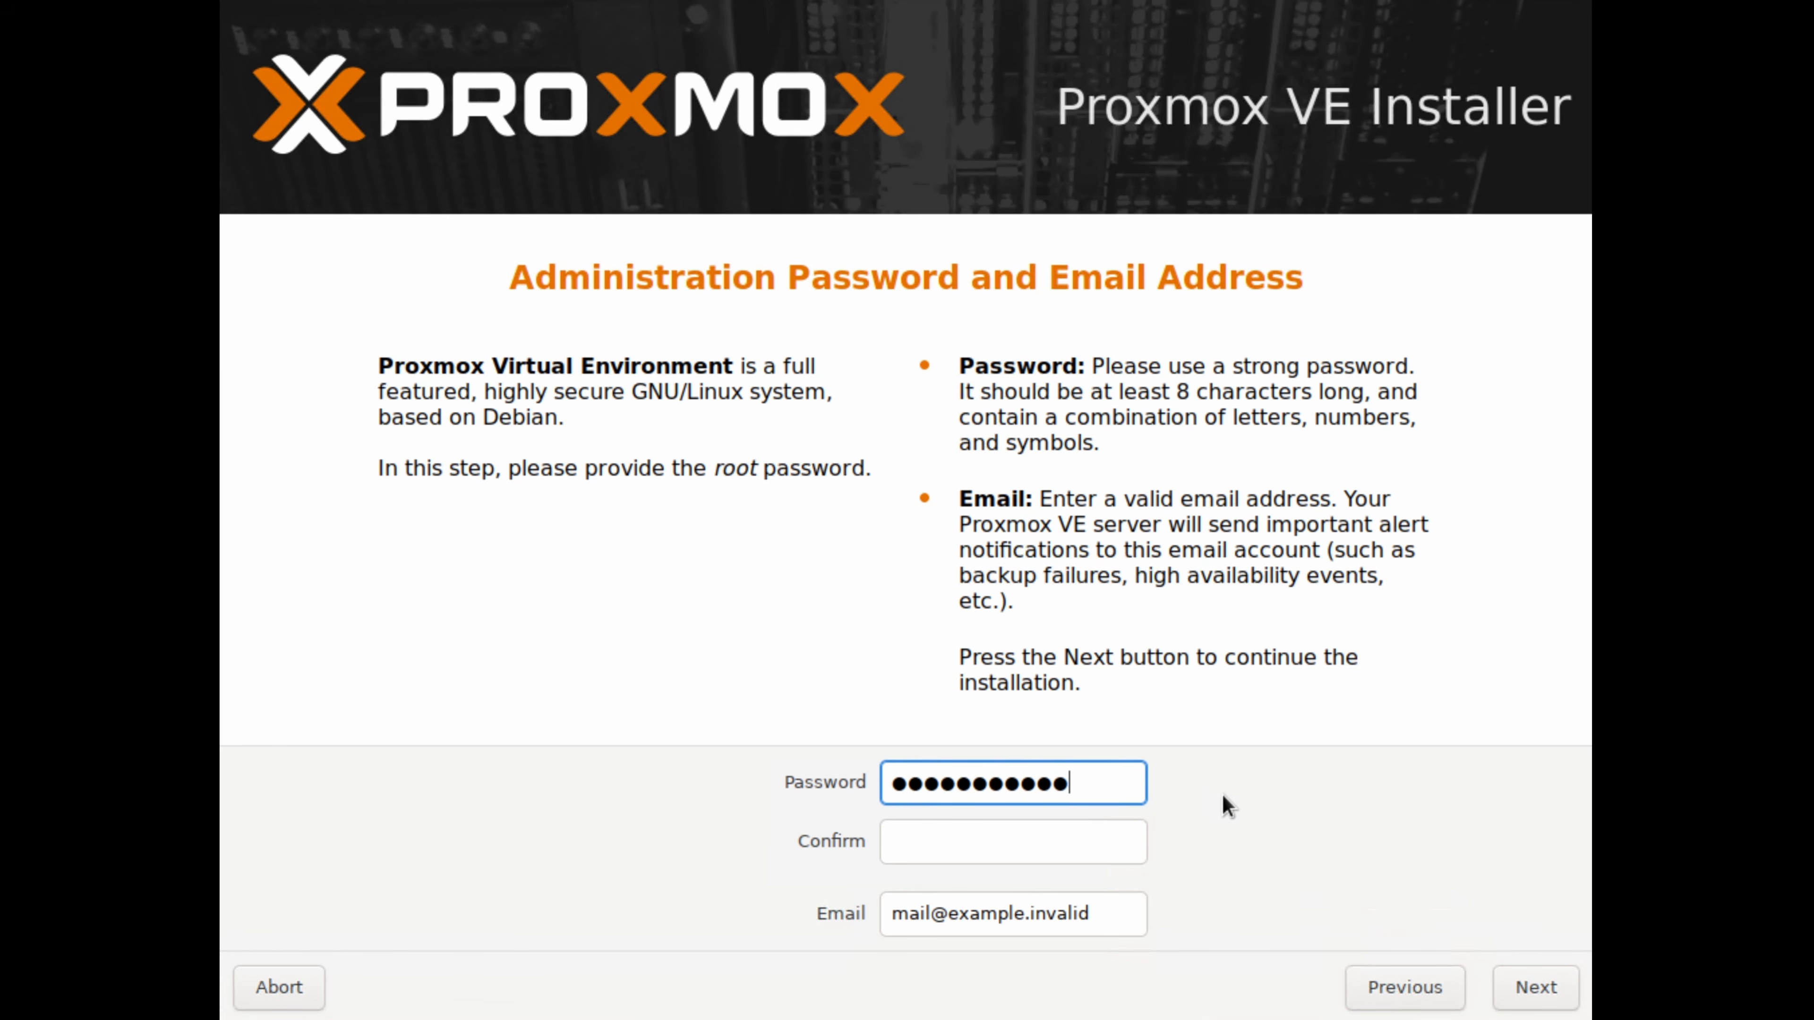
pyautogui.press('Tab')
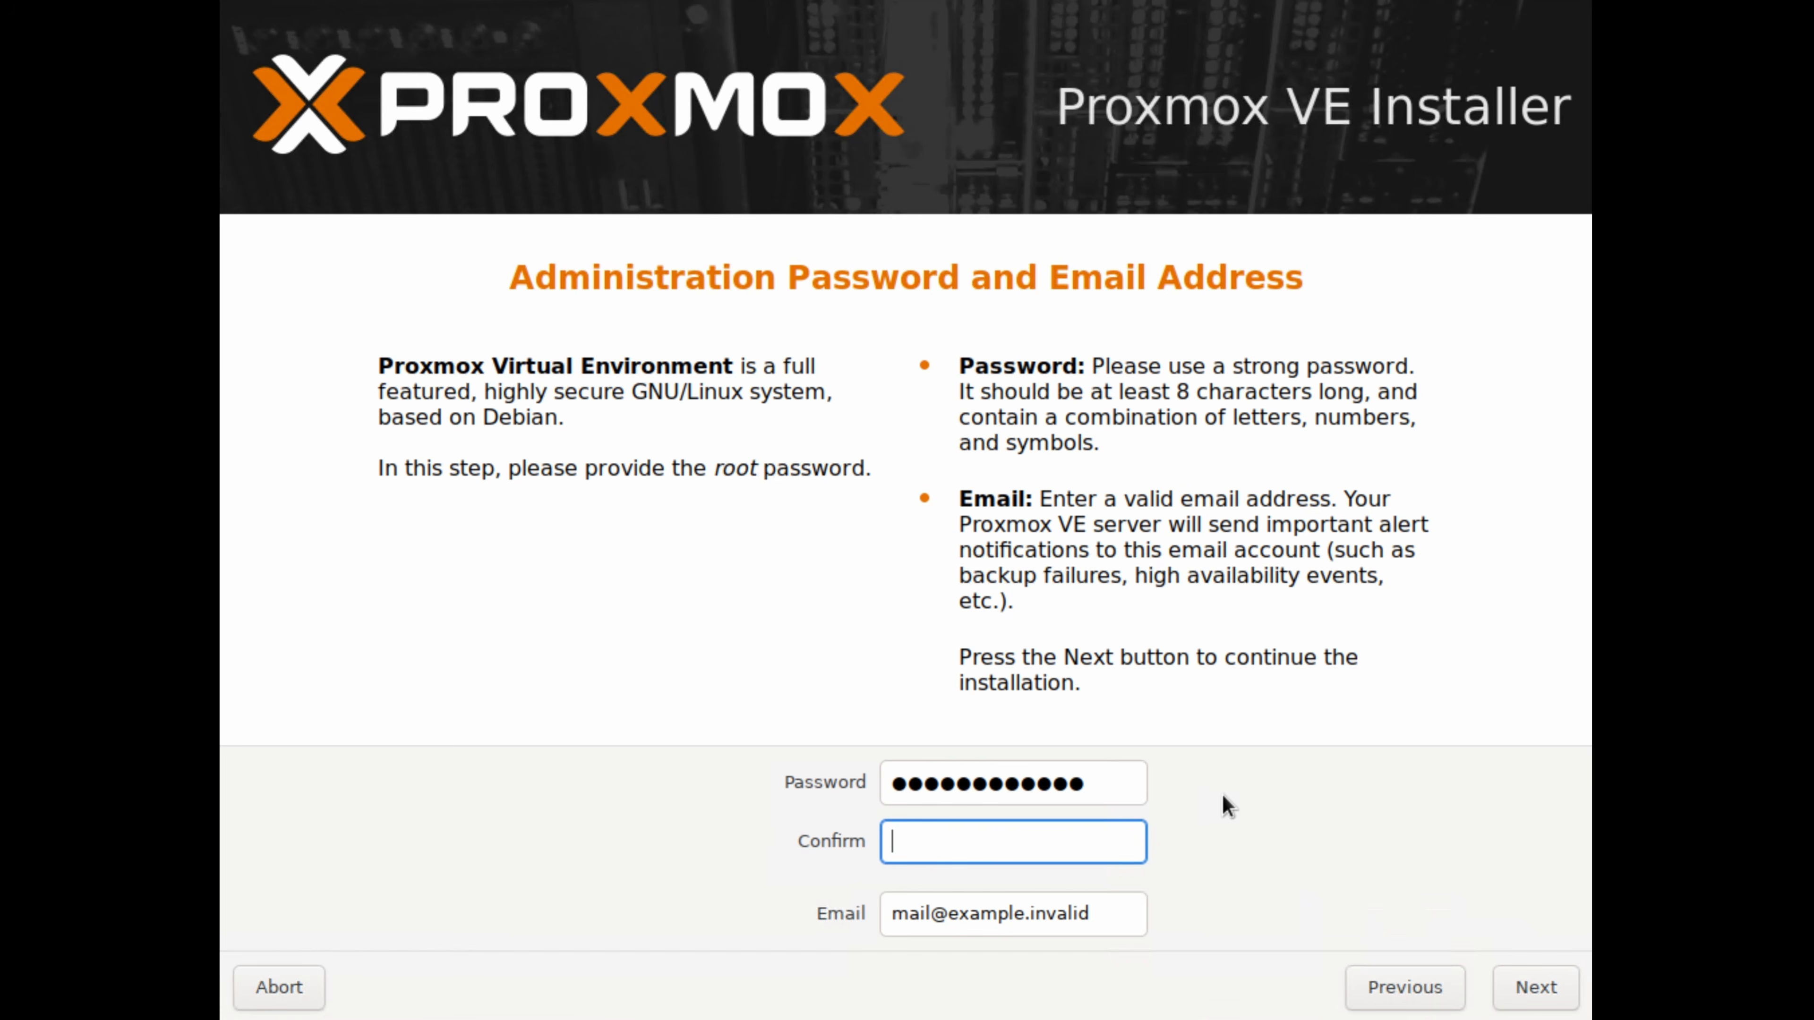
pyautogui.write('●●●●●●●●●●●●●')
# Replace the placeholder with the administrator's e-mail address and continue to the network configuration
pyautogui.moveTo(1106, 916); pyautogui.dragTo(887, 912)
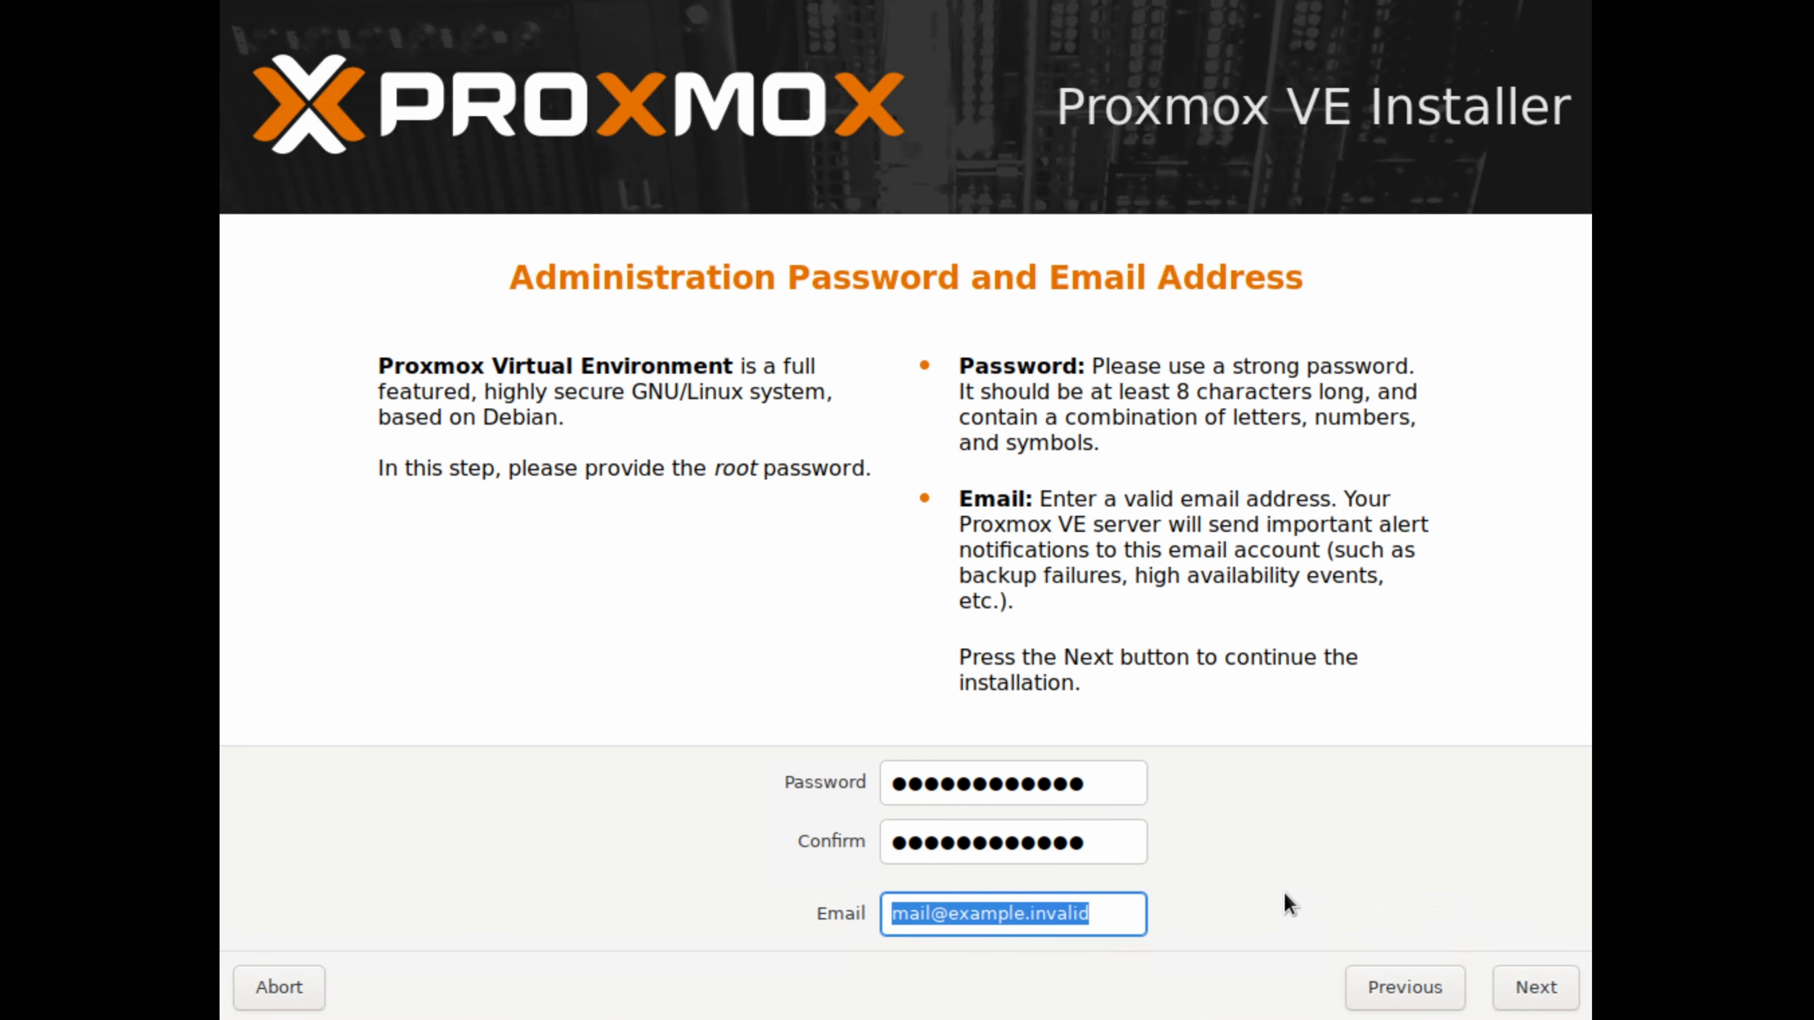
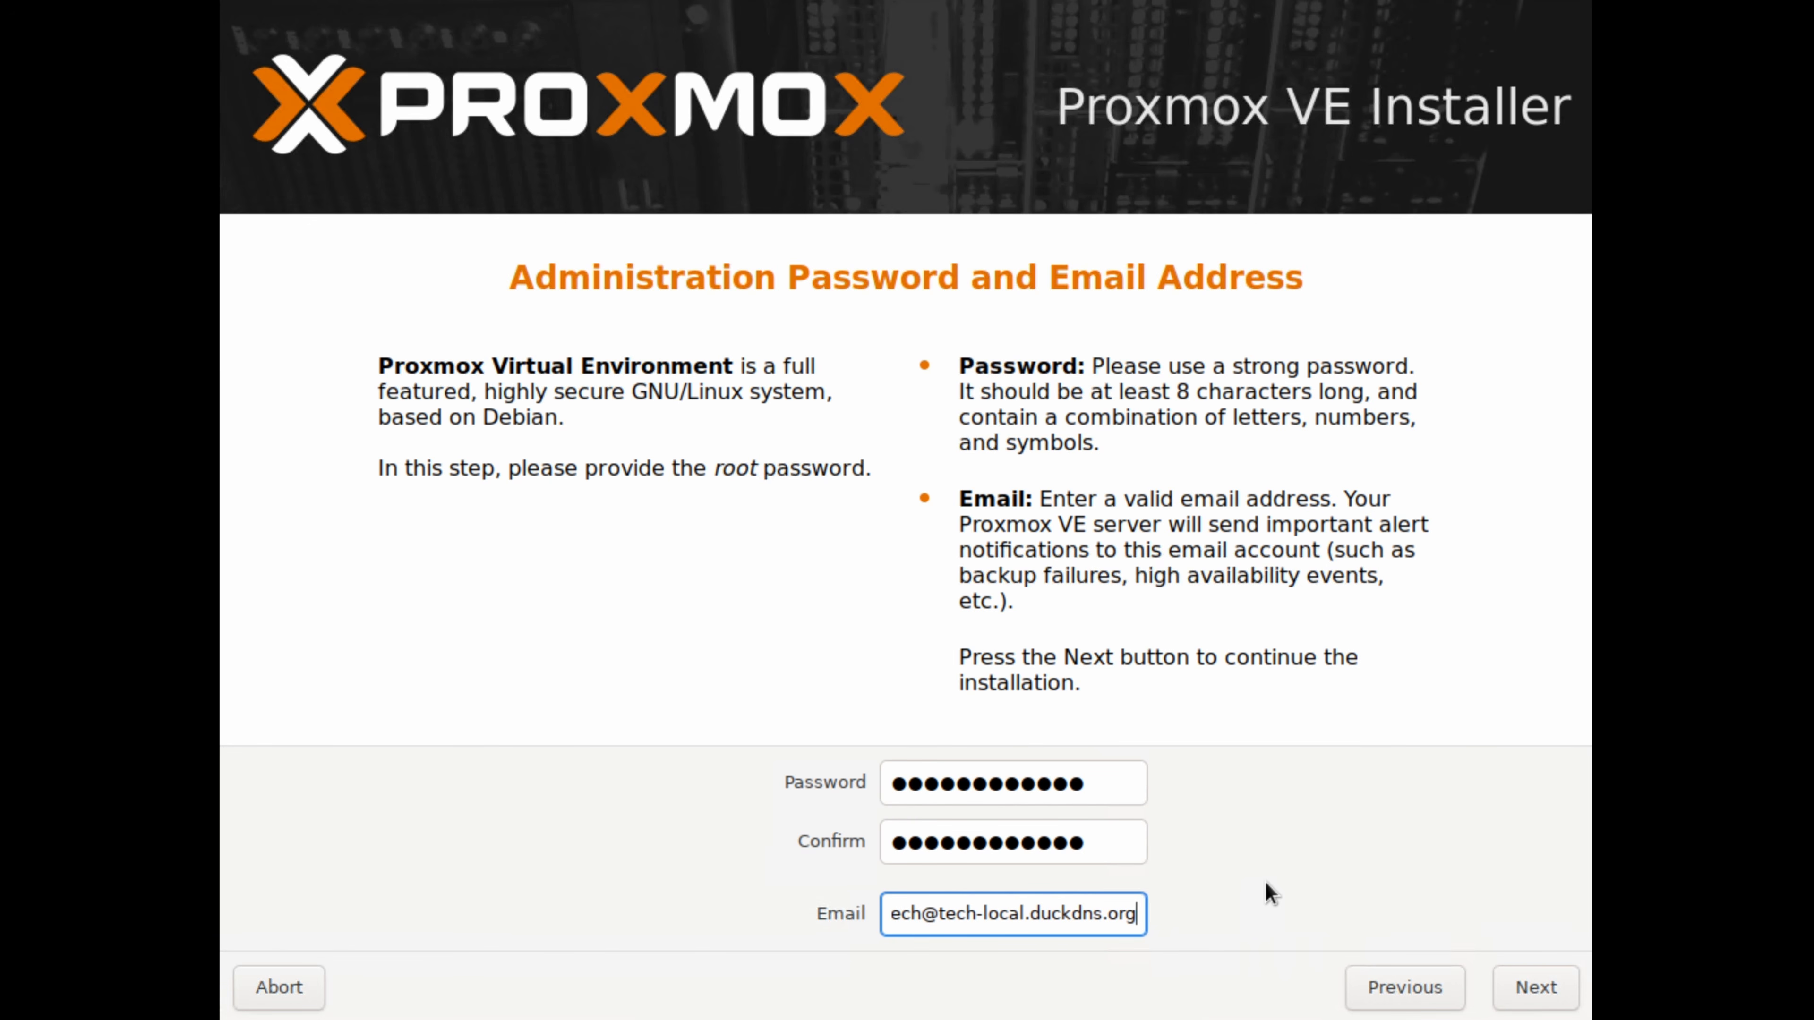
pyautogui.click(1500, 987)
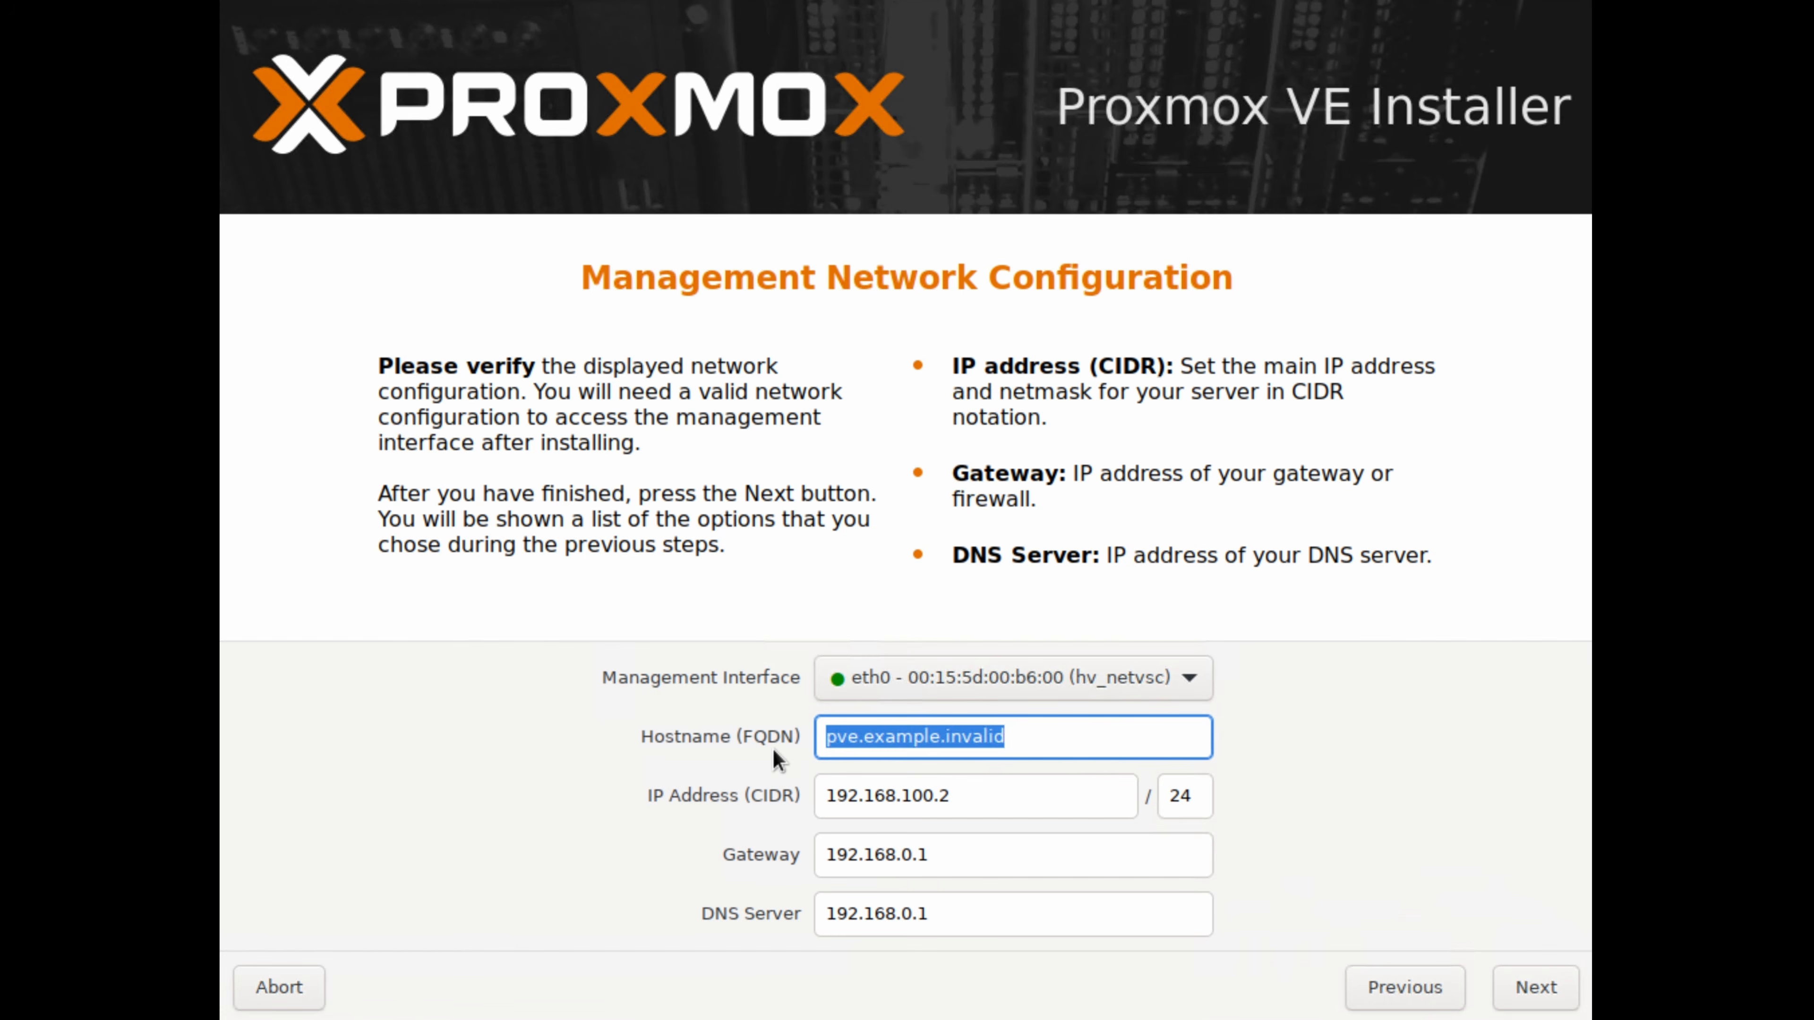
# Set the server's hostname (FQDN) to proxmox.local.io
pyautogui.write('proxmox')
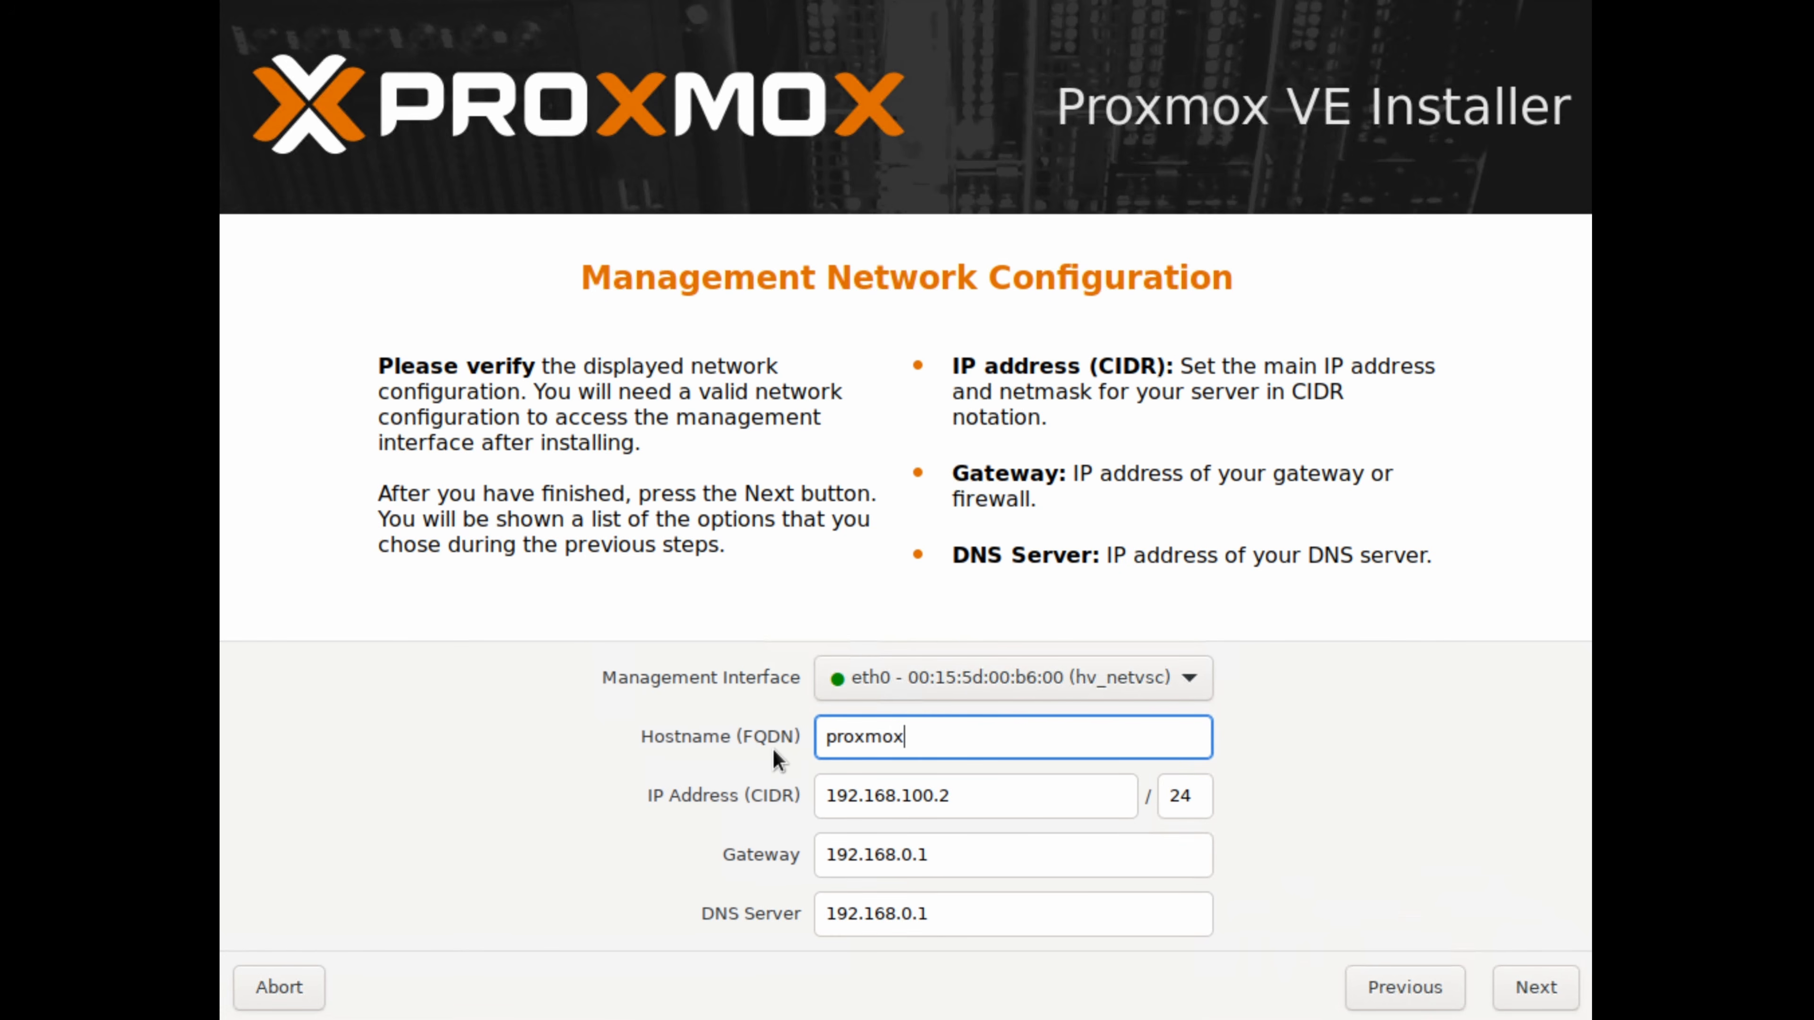
pyautogui.write('.local.io')
# Set the management IP address to 192.168.0.50 and continue to the installation summary
pyautogui.click(963, 796)
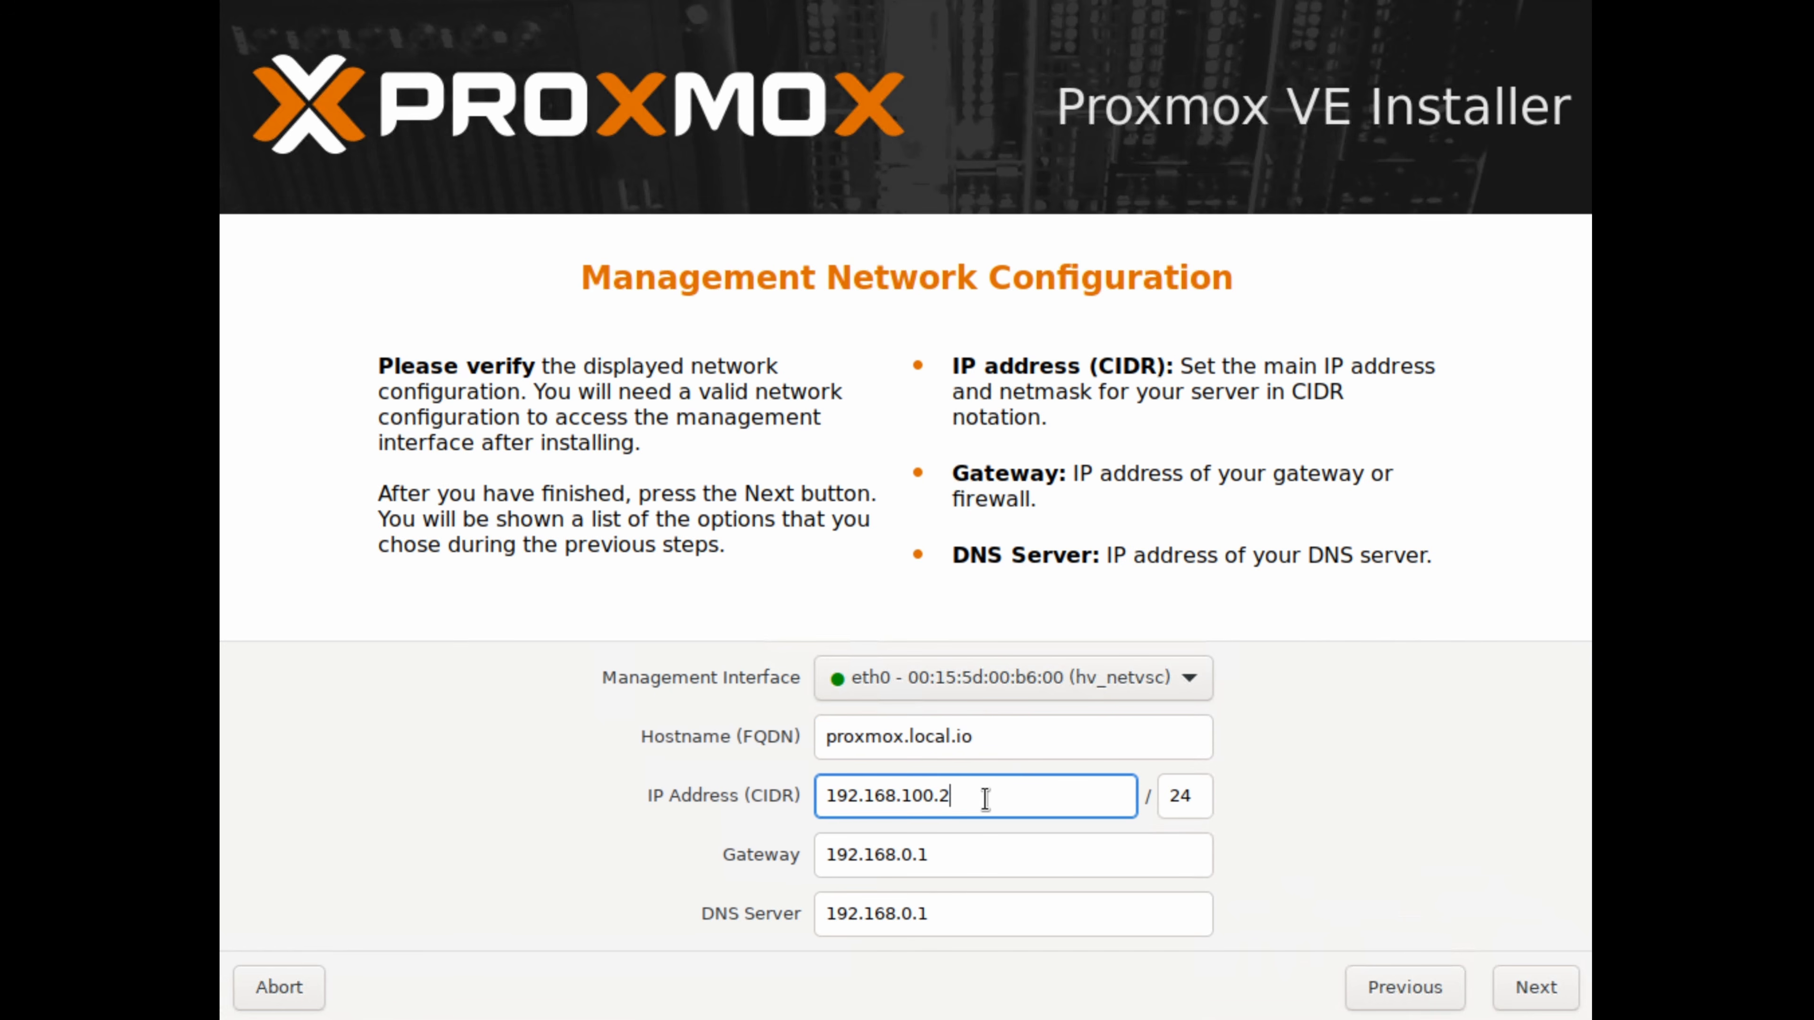
pyautogui.press('BackSpace')
pyautogui.press('BackSpace')
pyautogui.press('BackSpace')
pyautogui.press('BackSpace')
pyautogui.press('BackSpace')
pyautogui.write('0.50')
pyautogui.click(1535, 967)
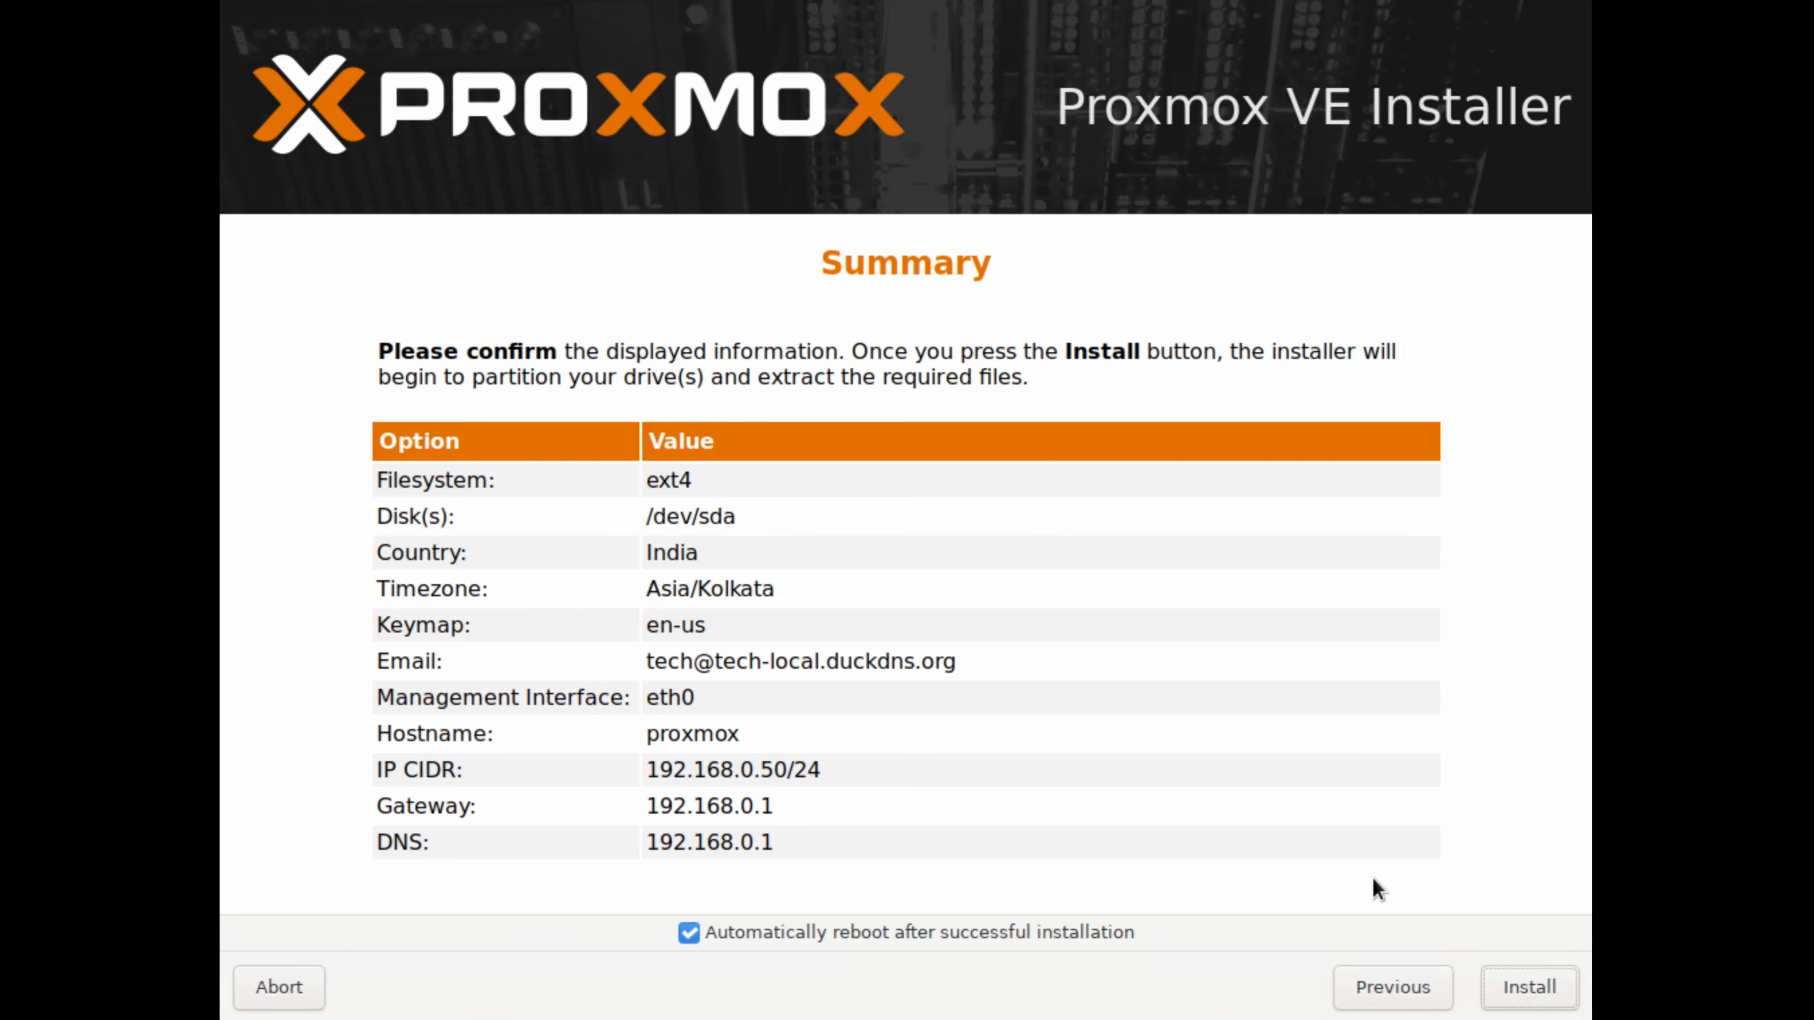
# Install Proxmox VE with the summarized settings and boot the Proxmox VE GNU/Linux entry
pyautogui.click(1555, 986)
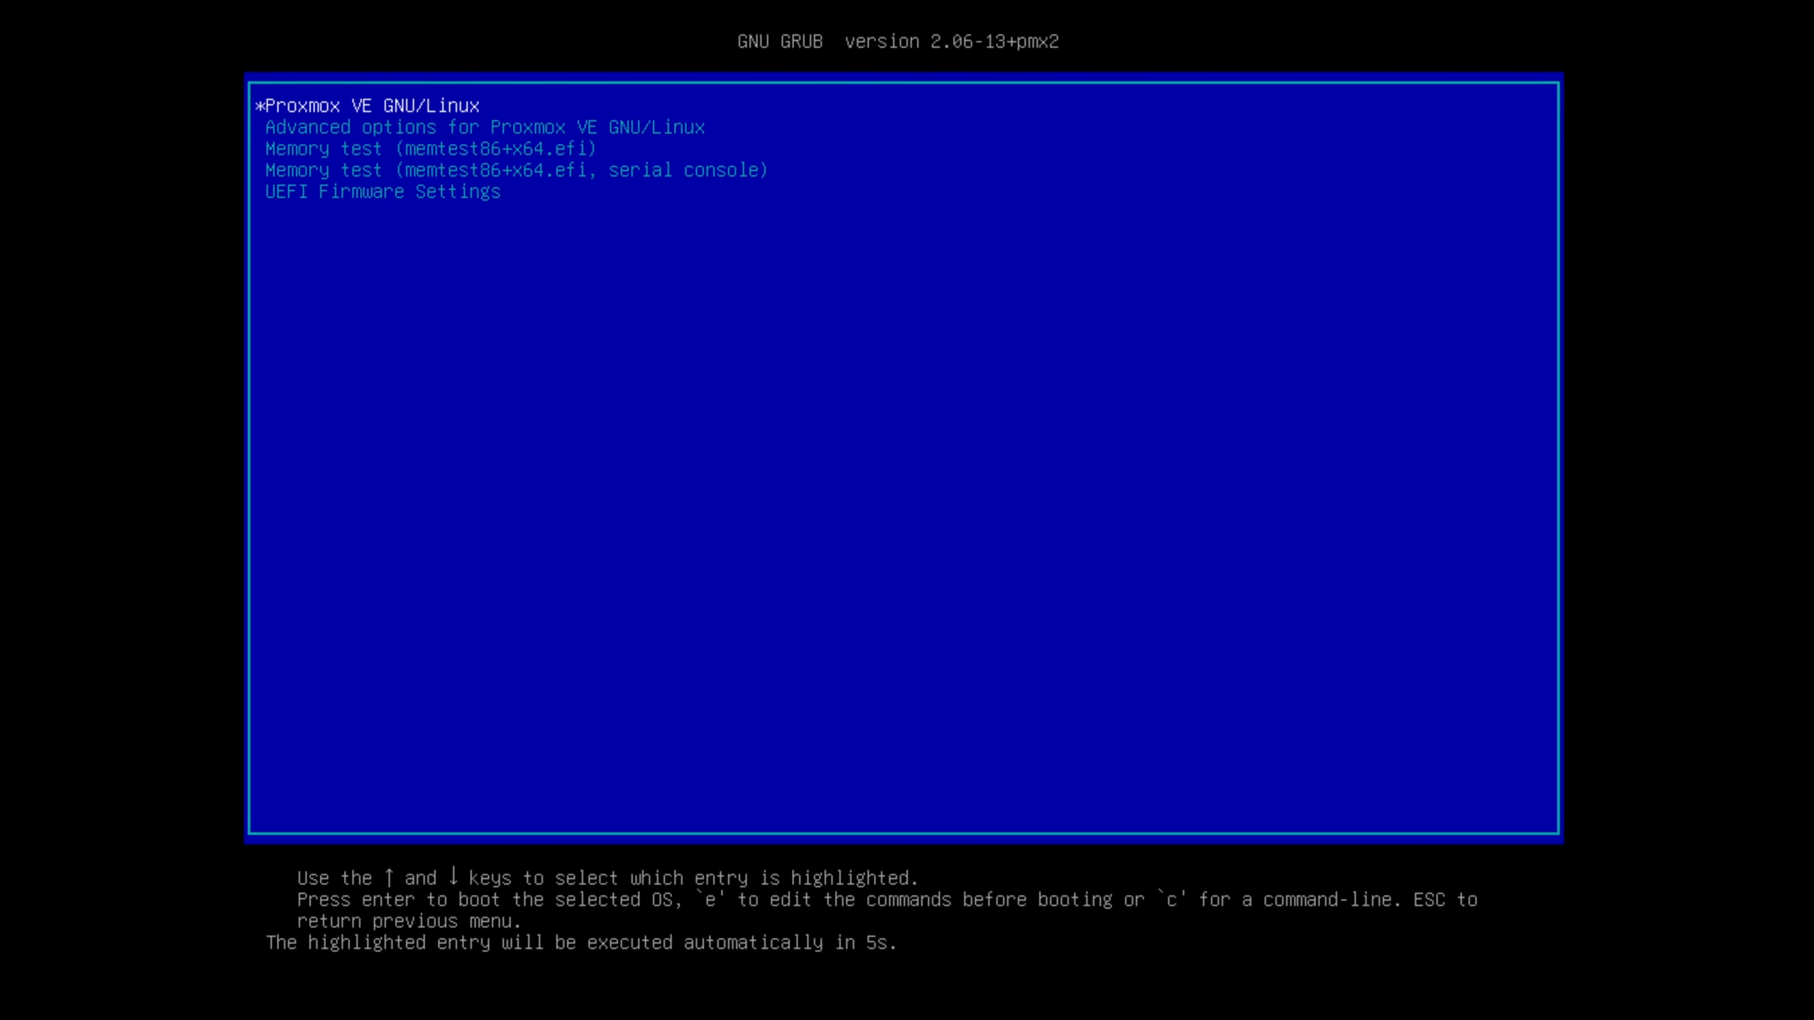
pyautogui.press('Return')
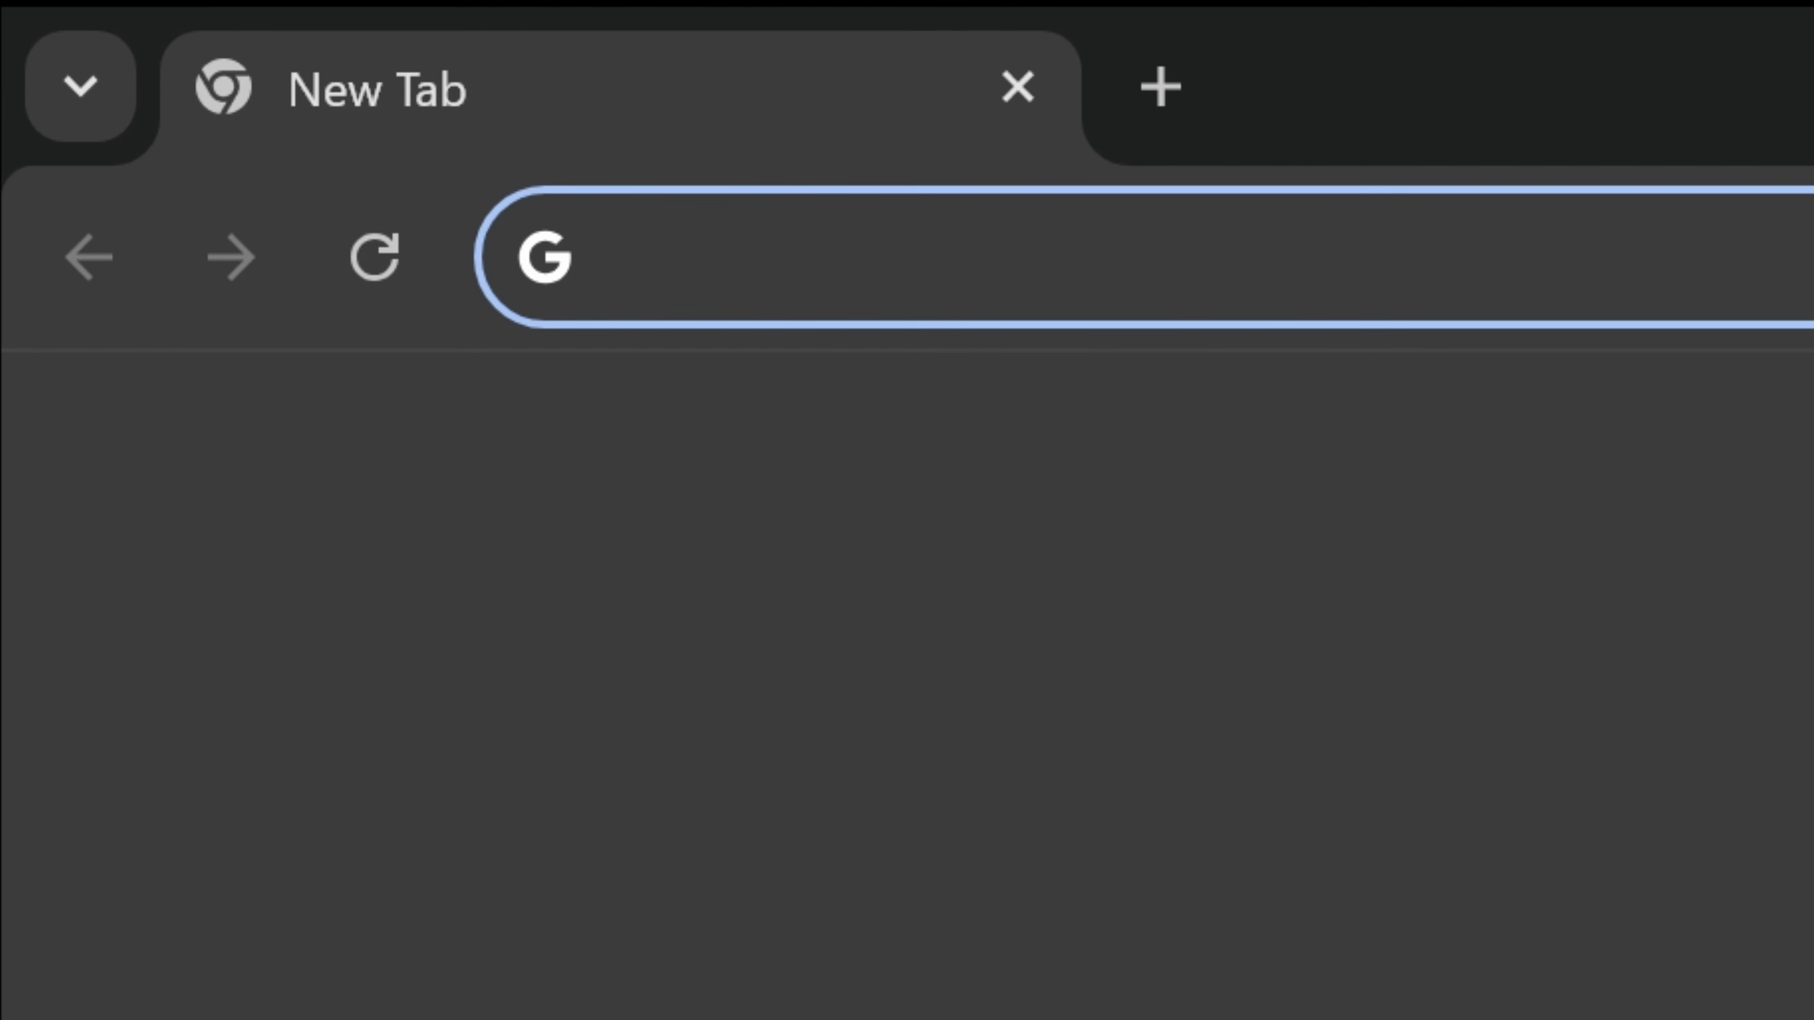
pyautogui.write('https://')
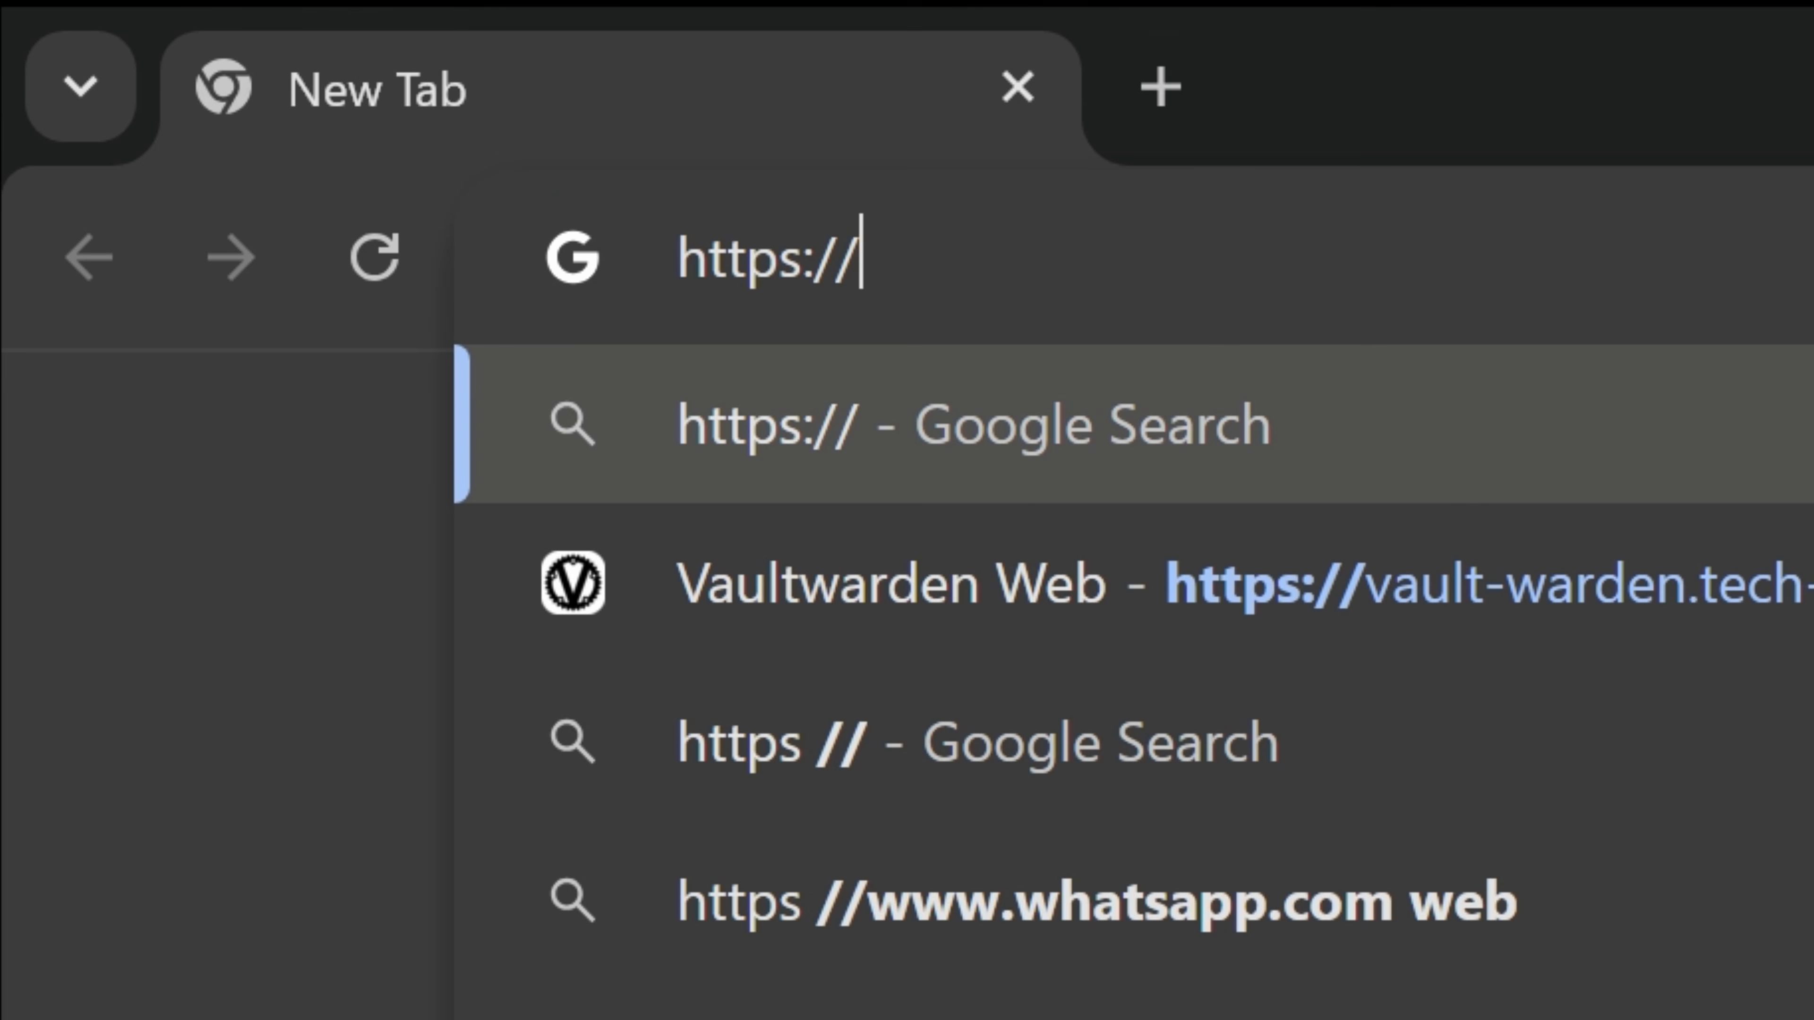
pyautogui.write('192.168.0.5')
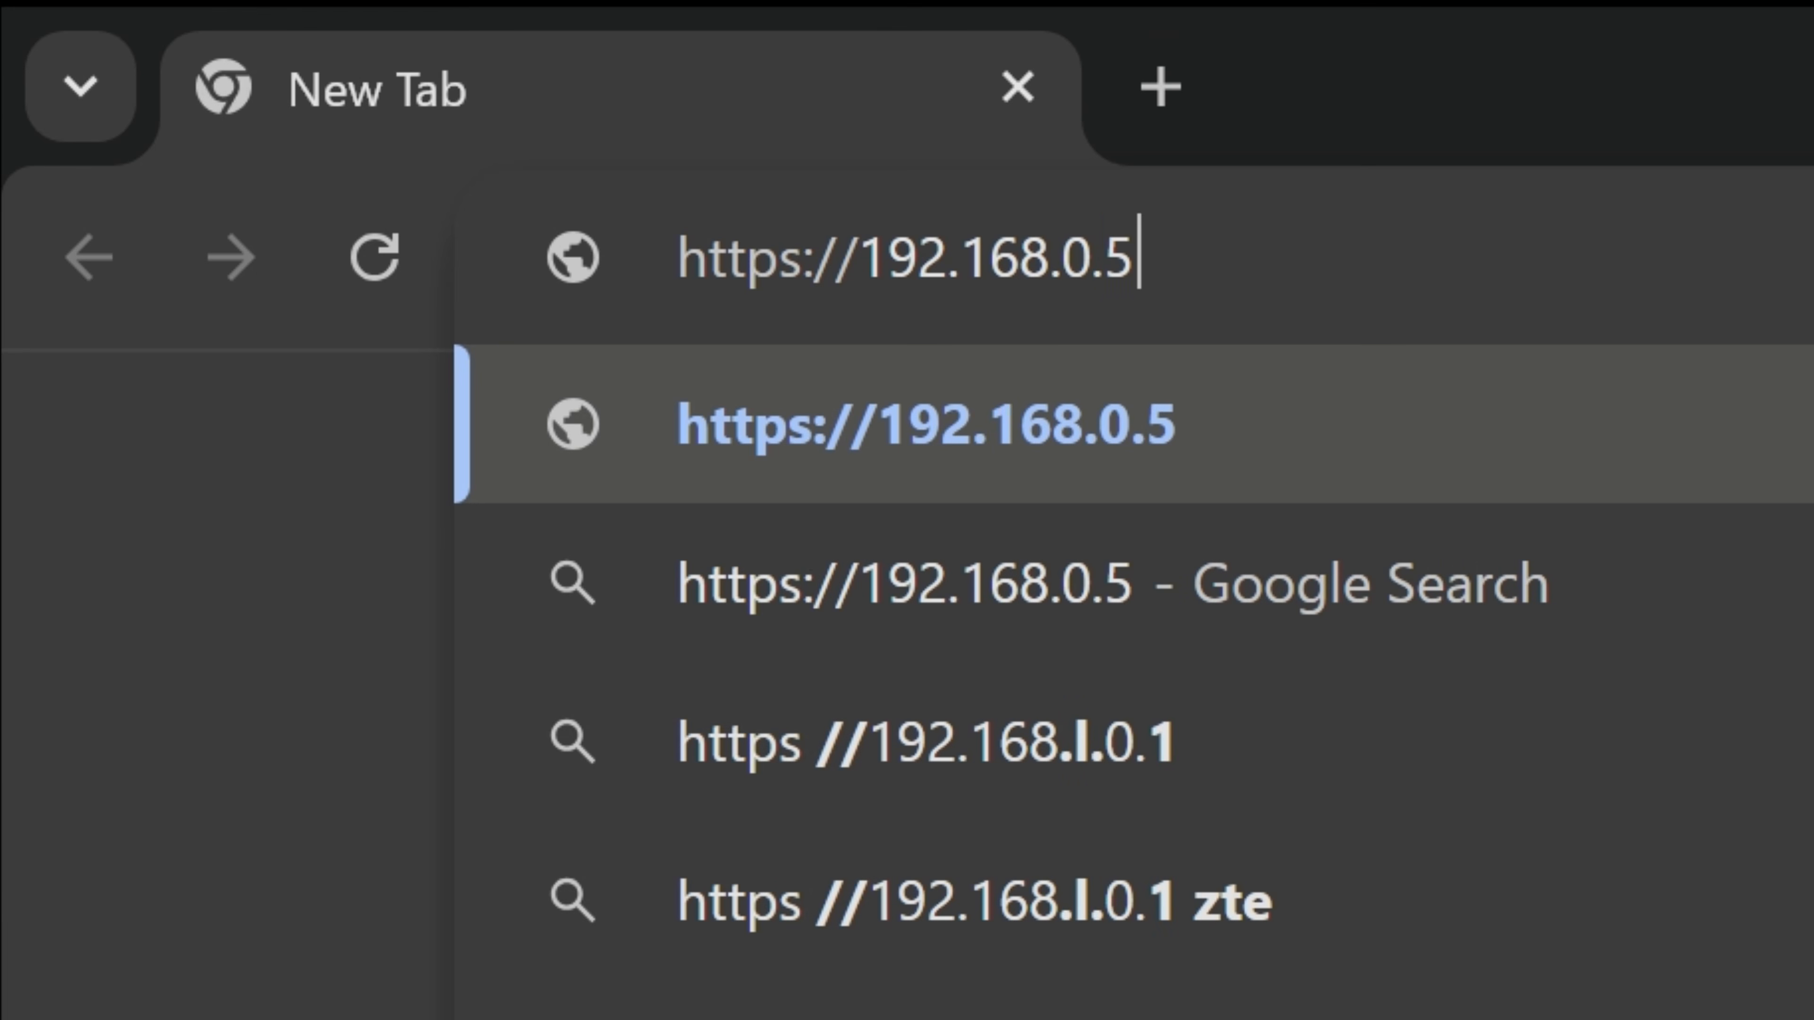
pyautogui.write('0')
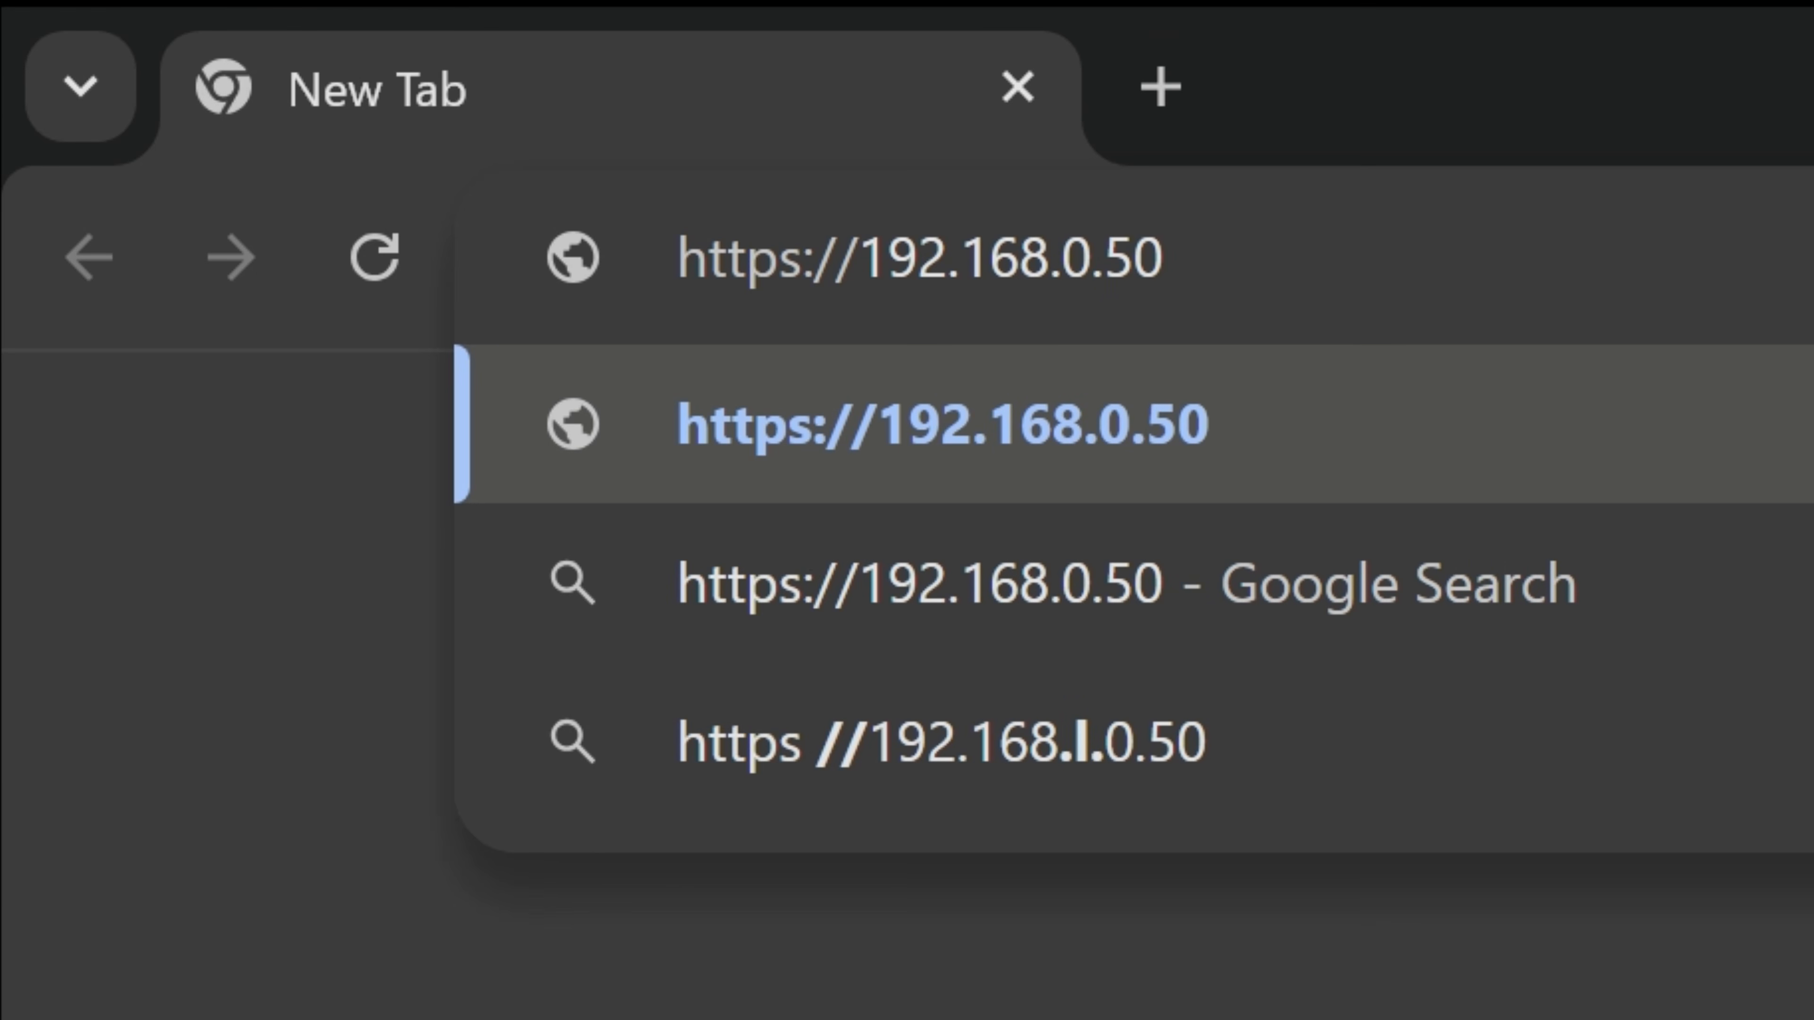
pyautogui.write(':8006')
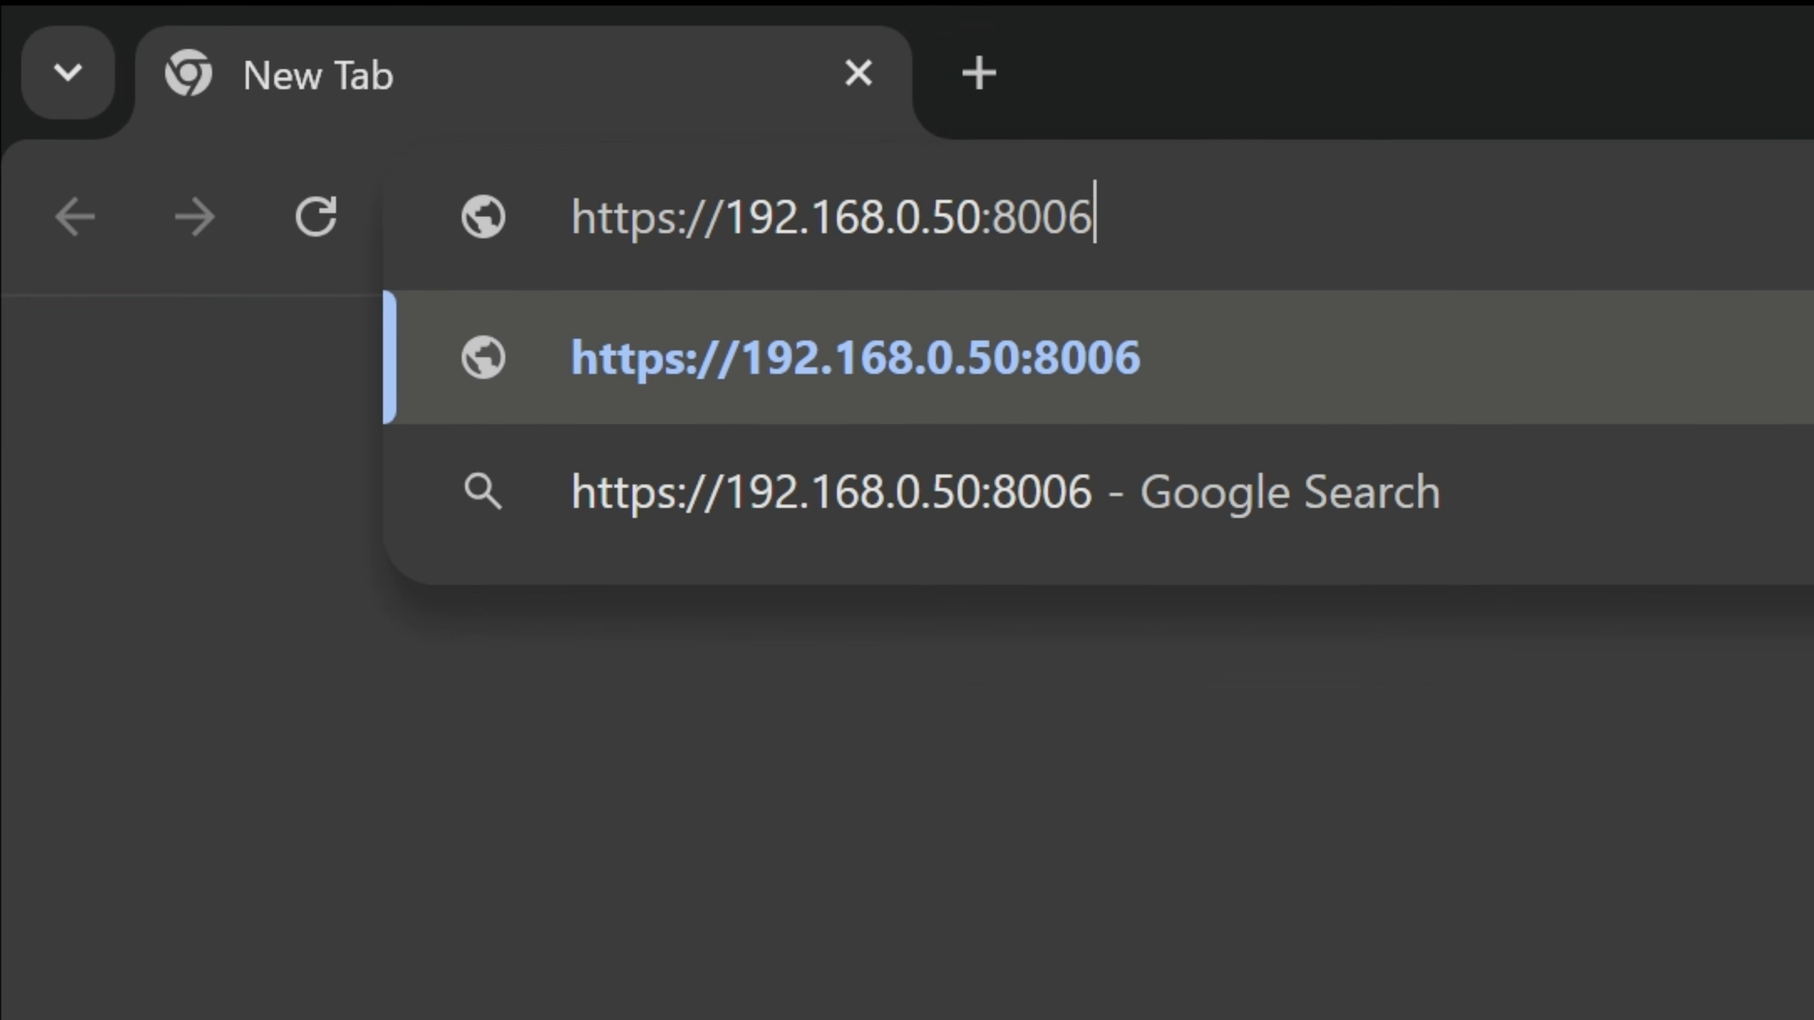
pyautogui.press('Return')
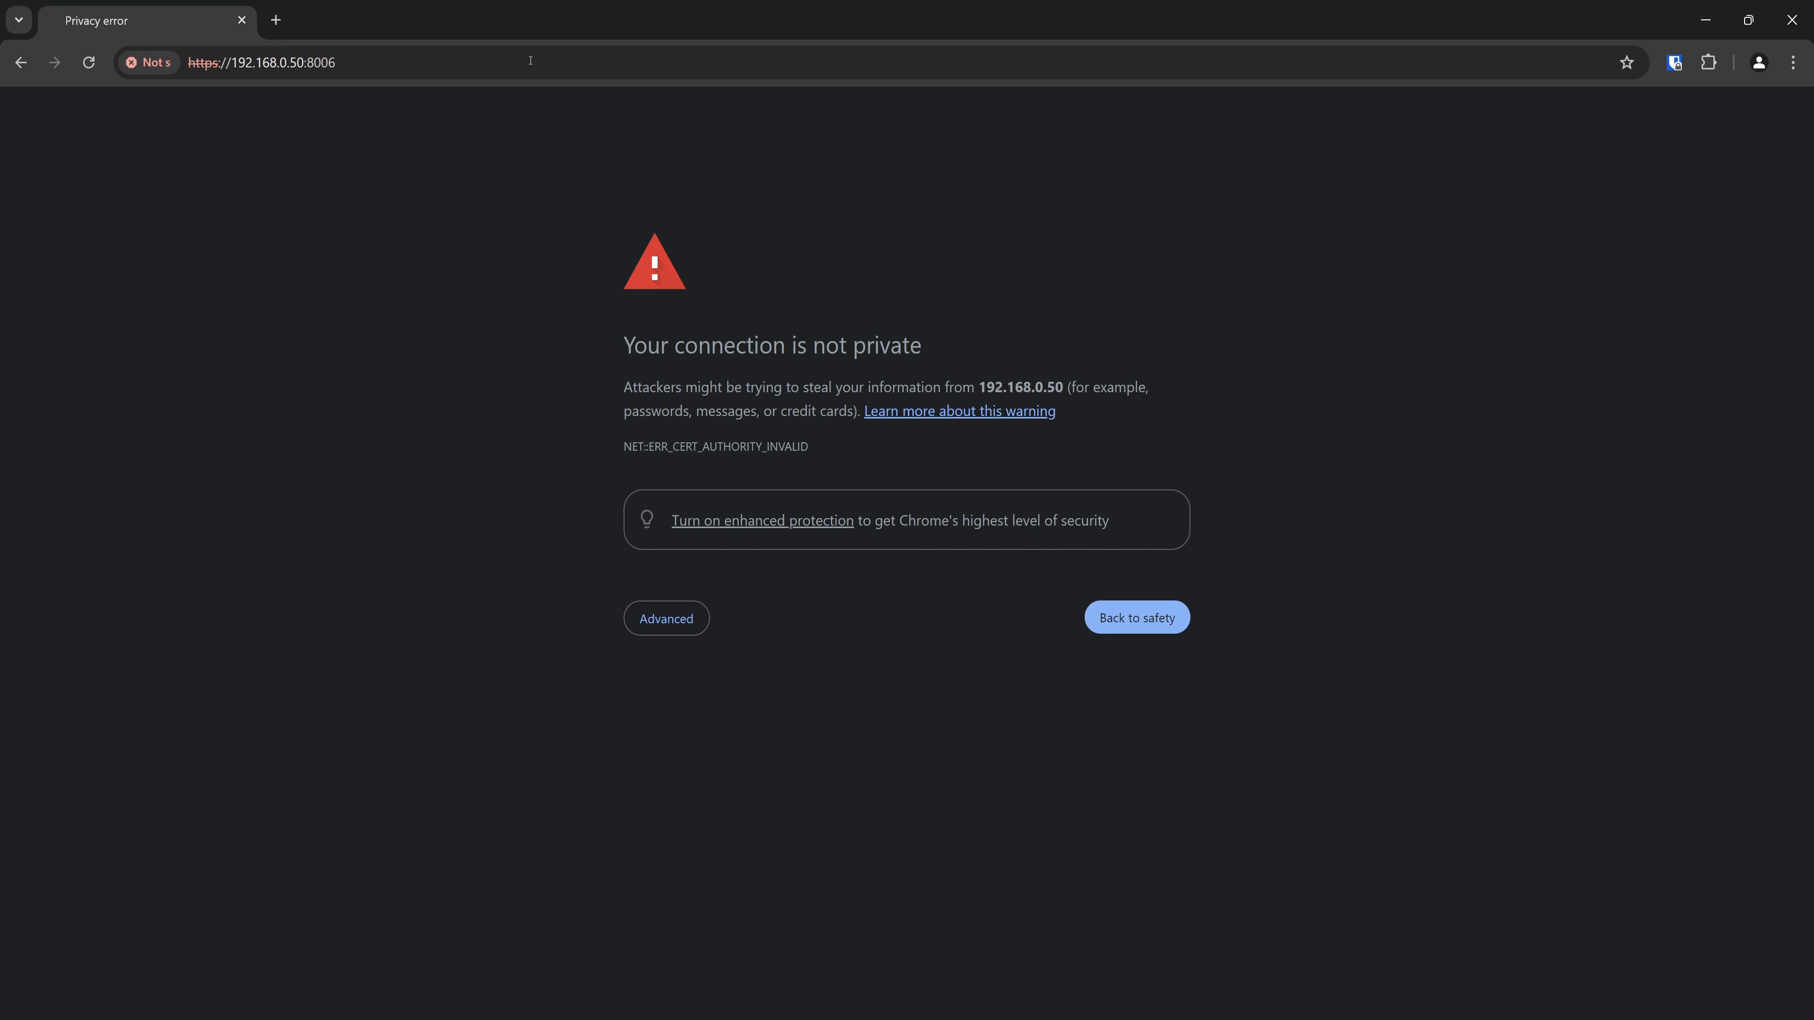
pyautogui.click(668, 620)
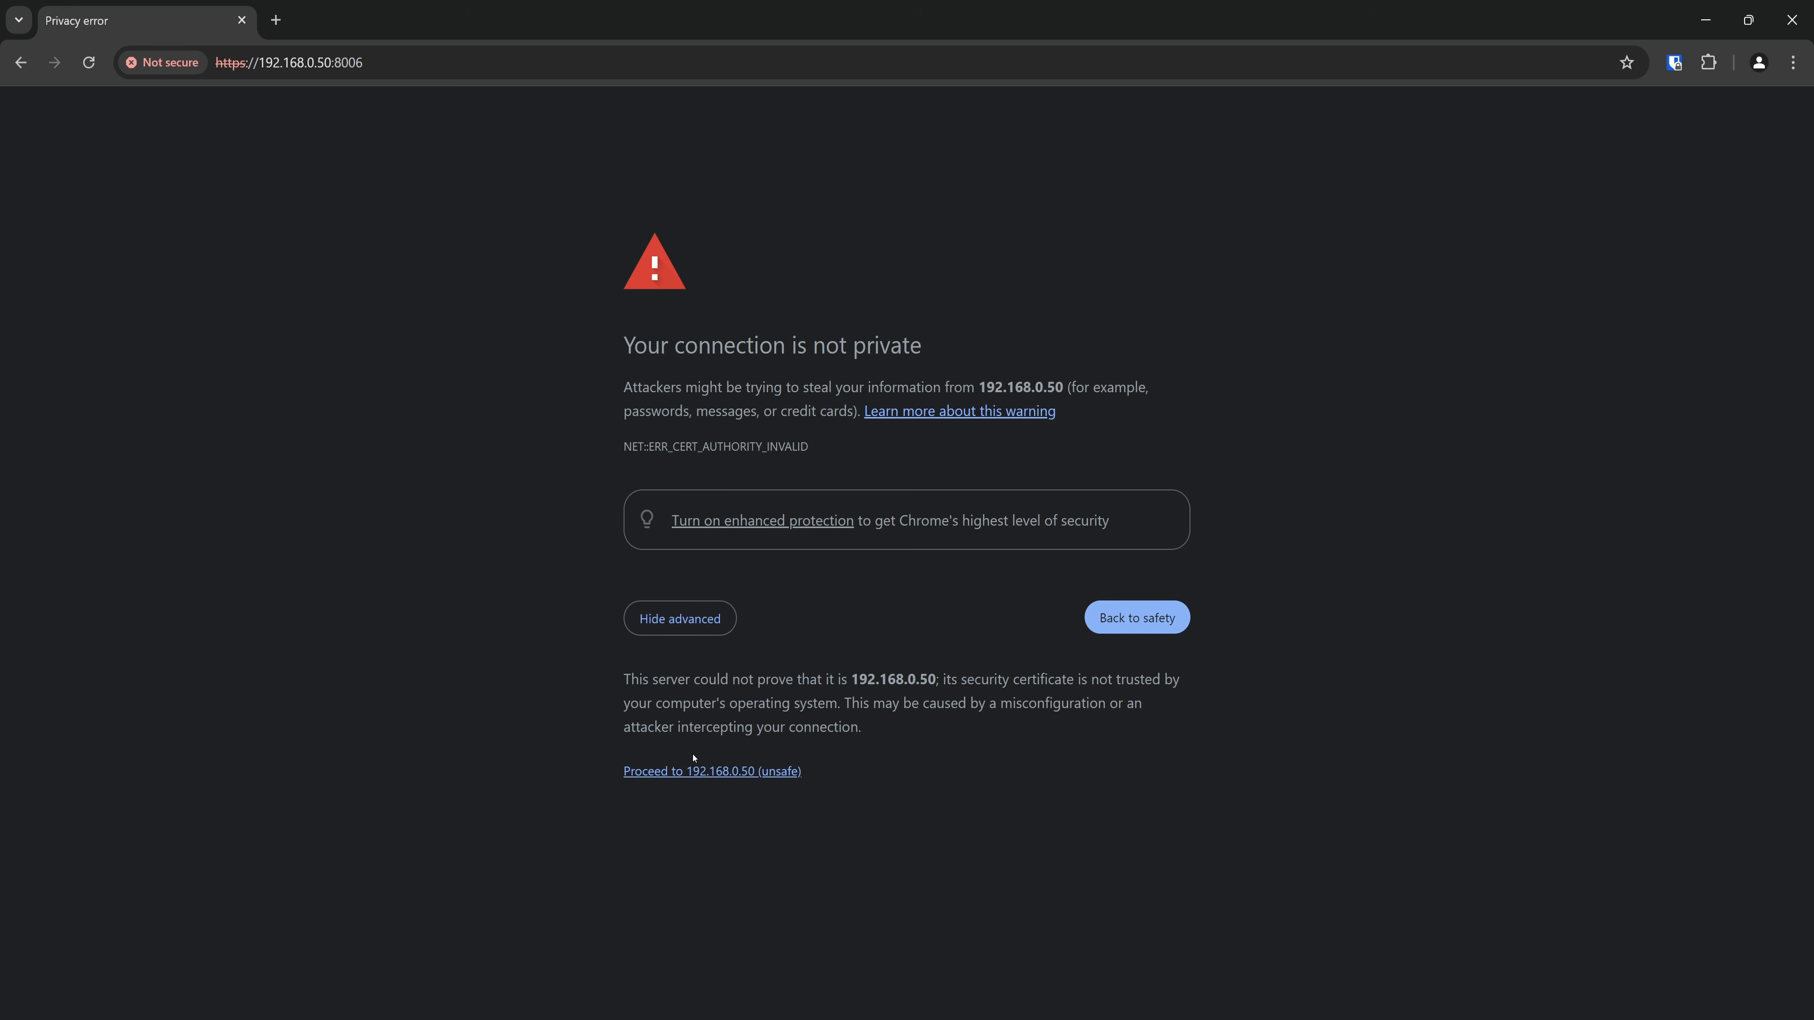
pyautogui.click(698, 773)
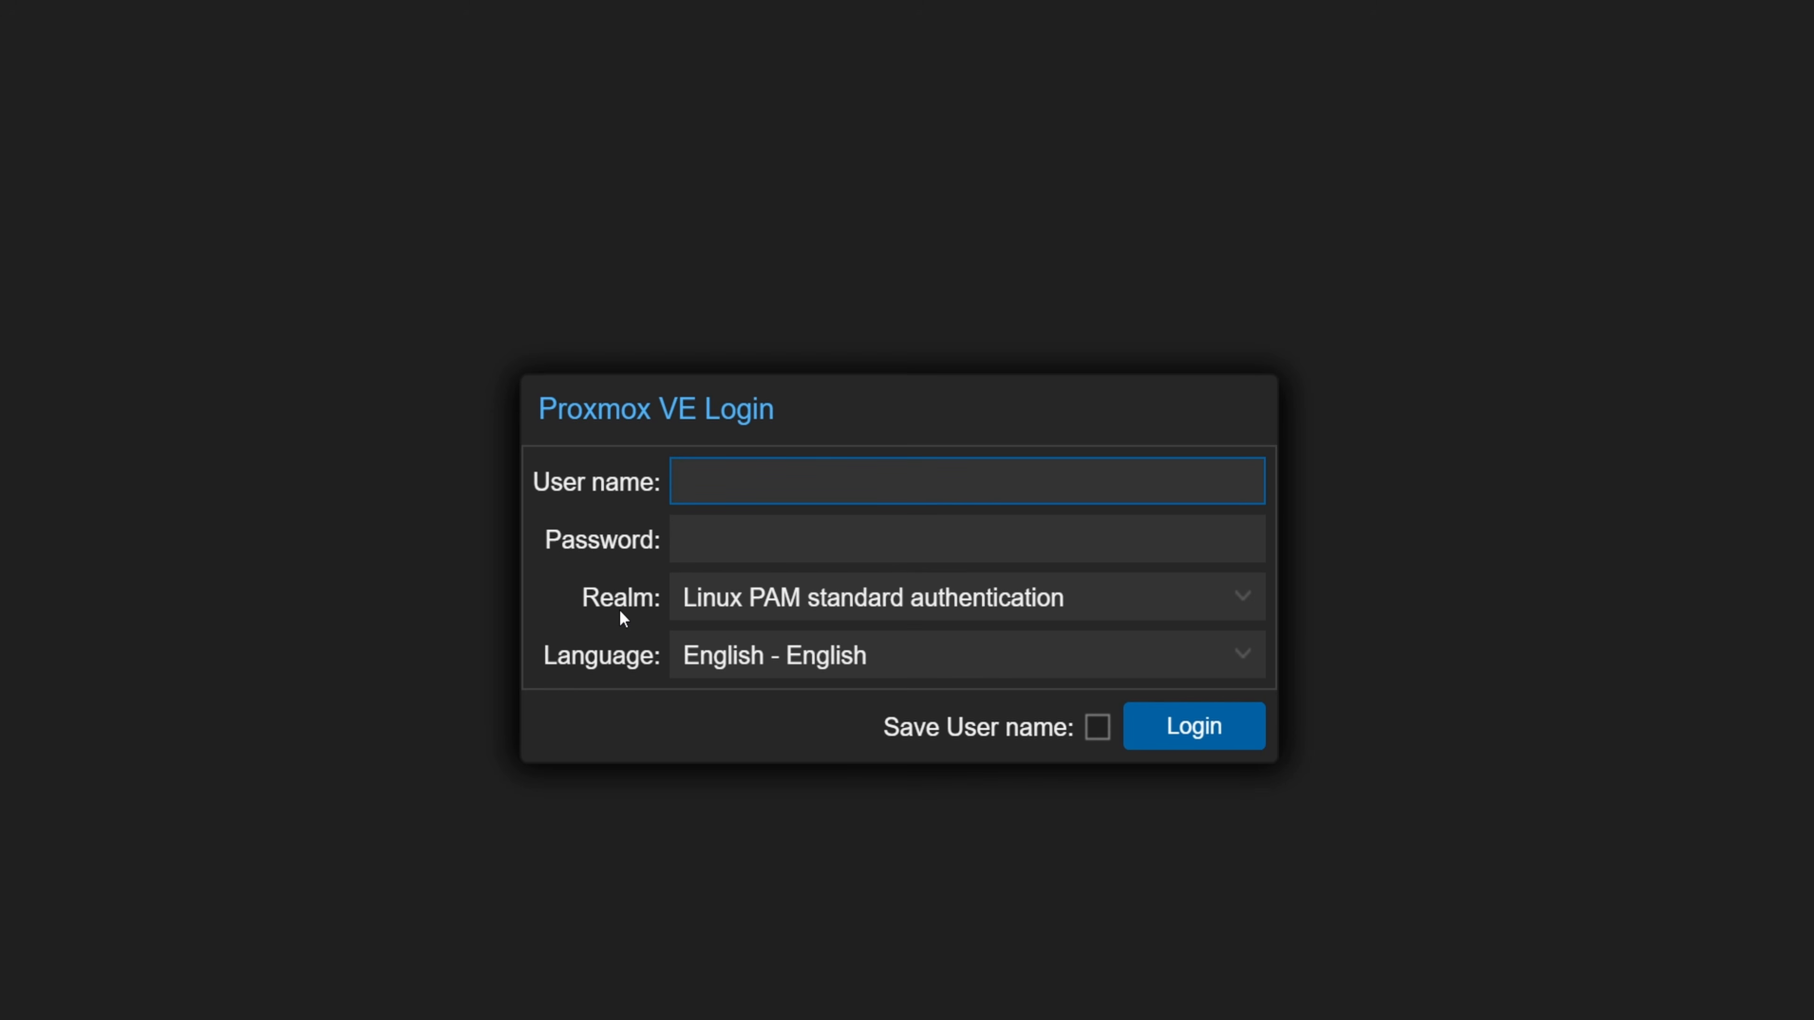
# Log in to Proxmox VE as root with the account password and dismiss the subscription notice
pyautogui.click(672, 478)
pyautogui.write('root')
pyautogui.press('Tab')
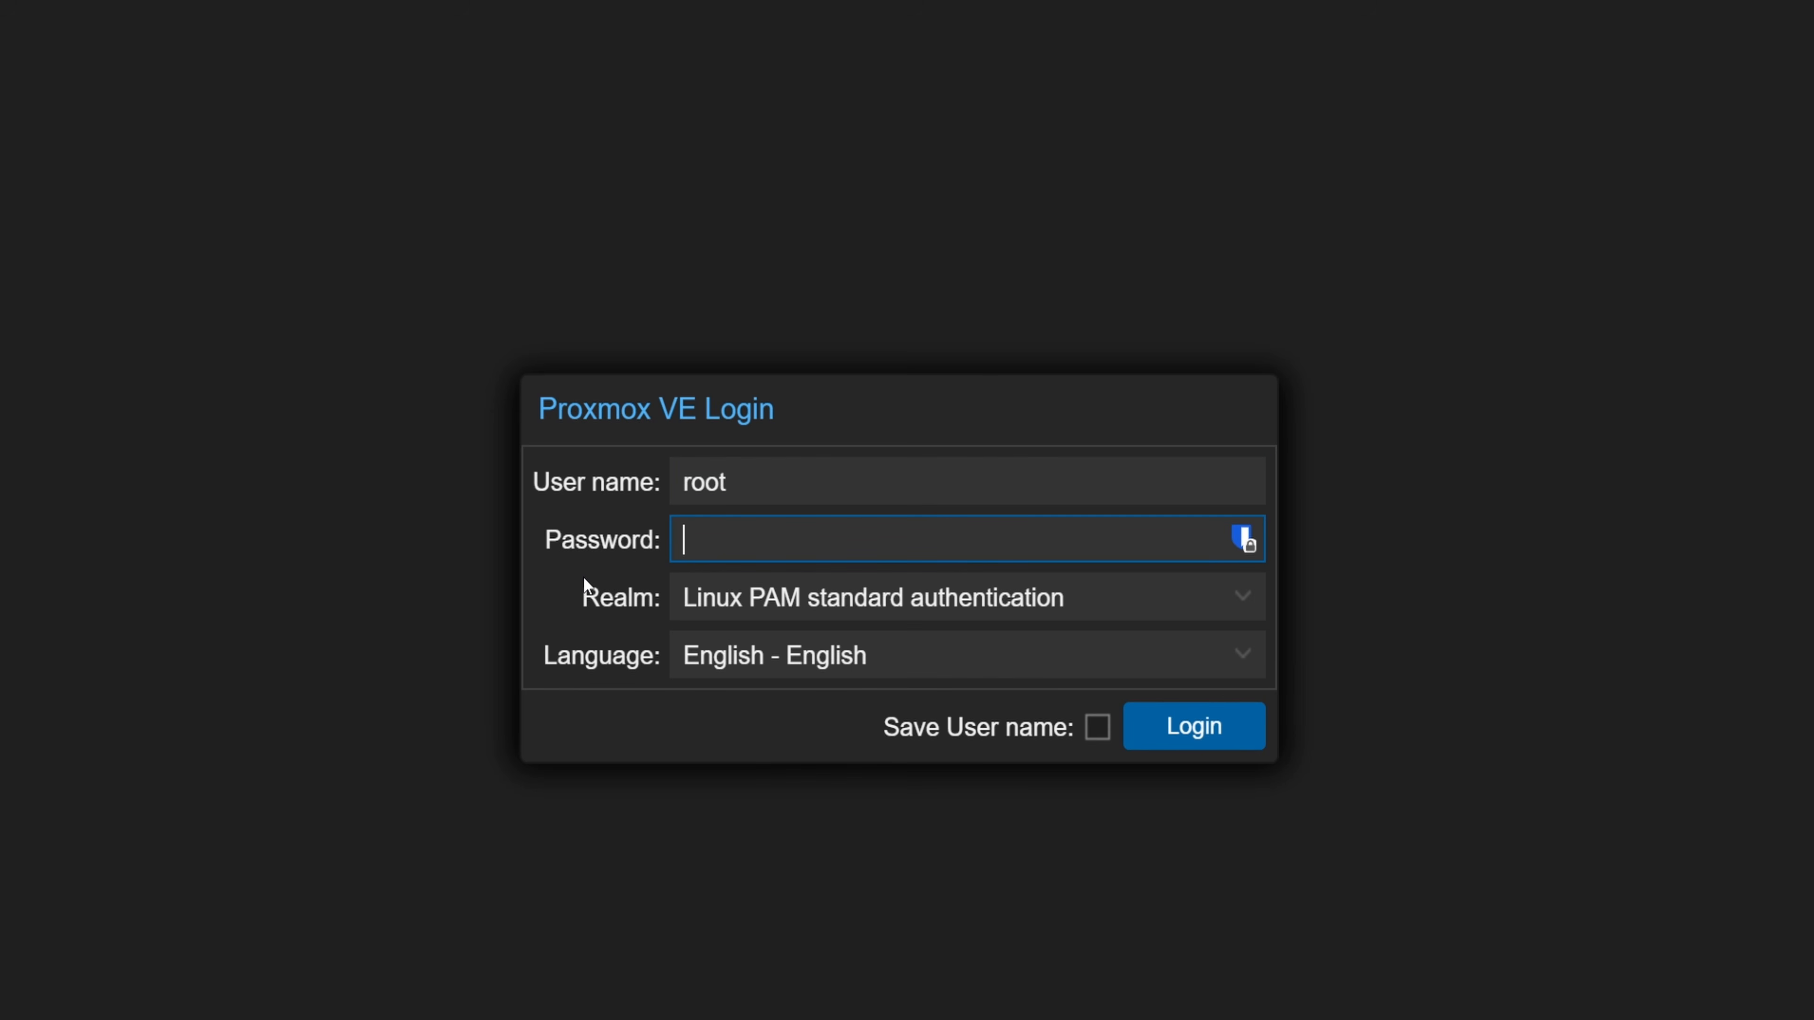
pyautogui.write('*************')
pyautogui.press('Return')
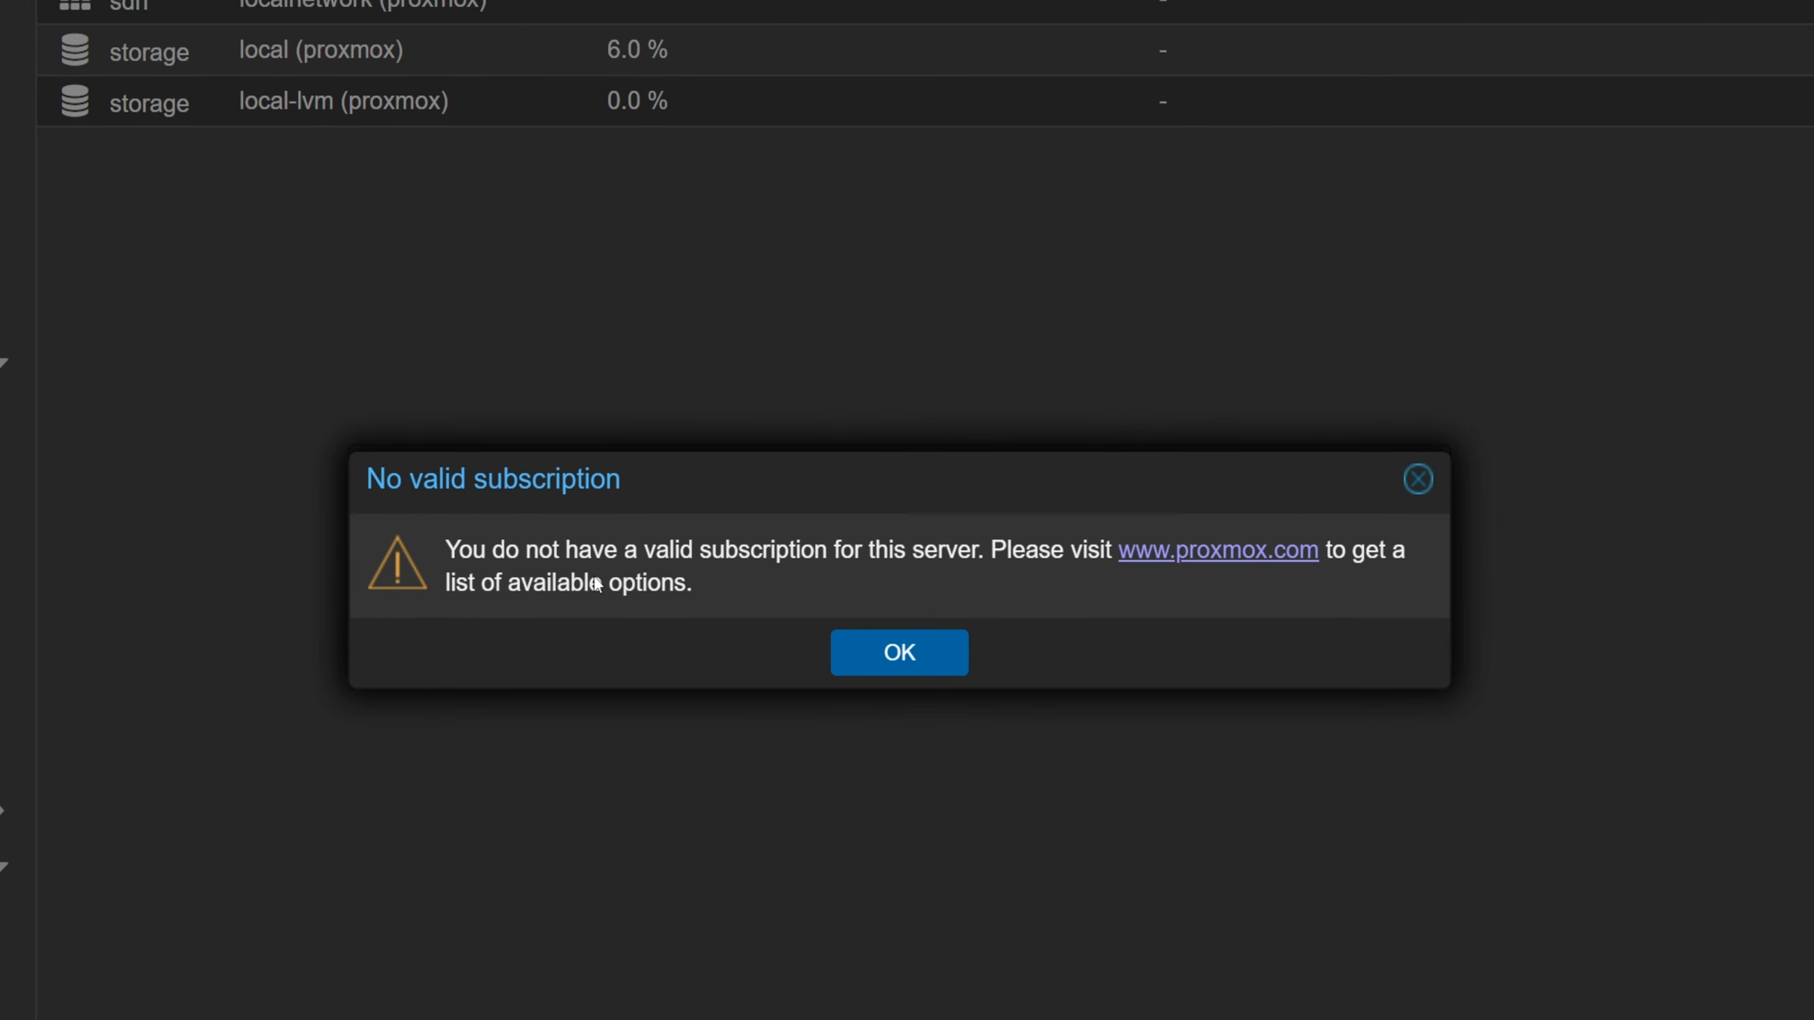
pyautogui.click(901, 658)
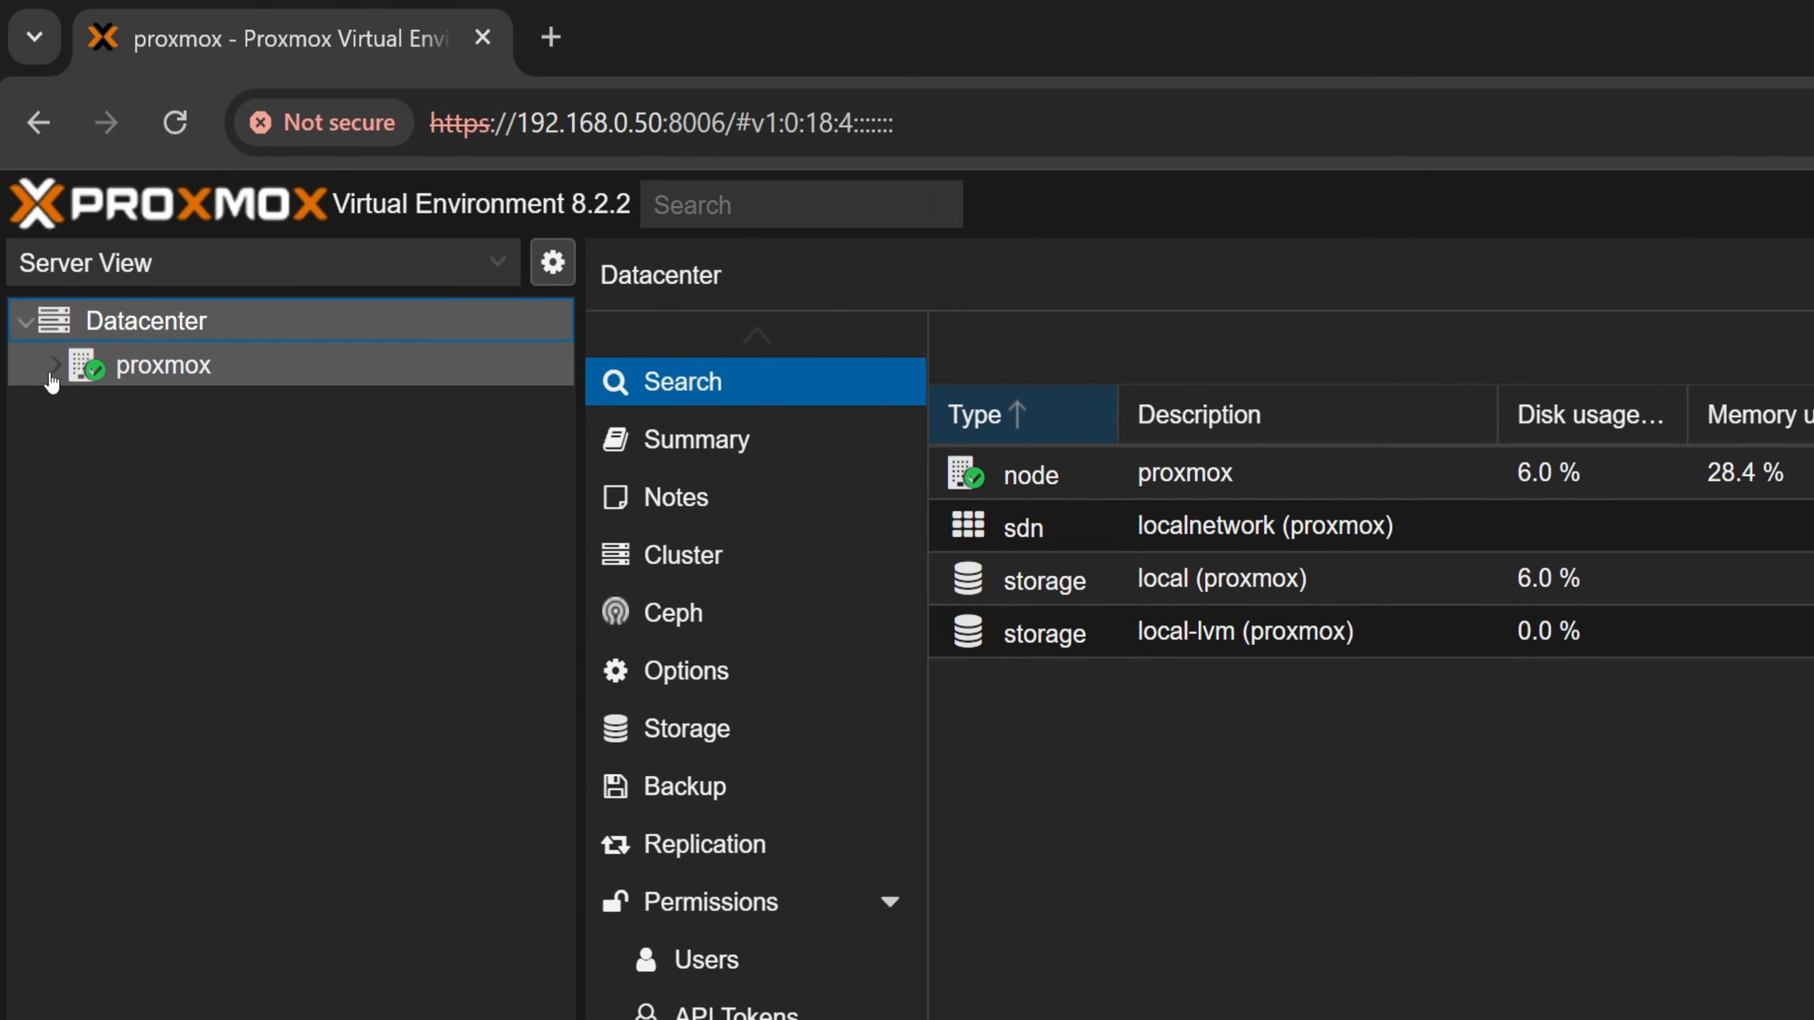
# Expand the proxmox node and view the summary of its local storage
pyautogui.click(55, 366)
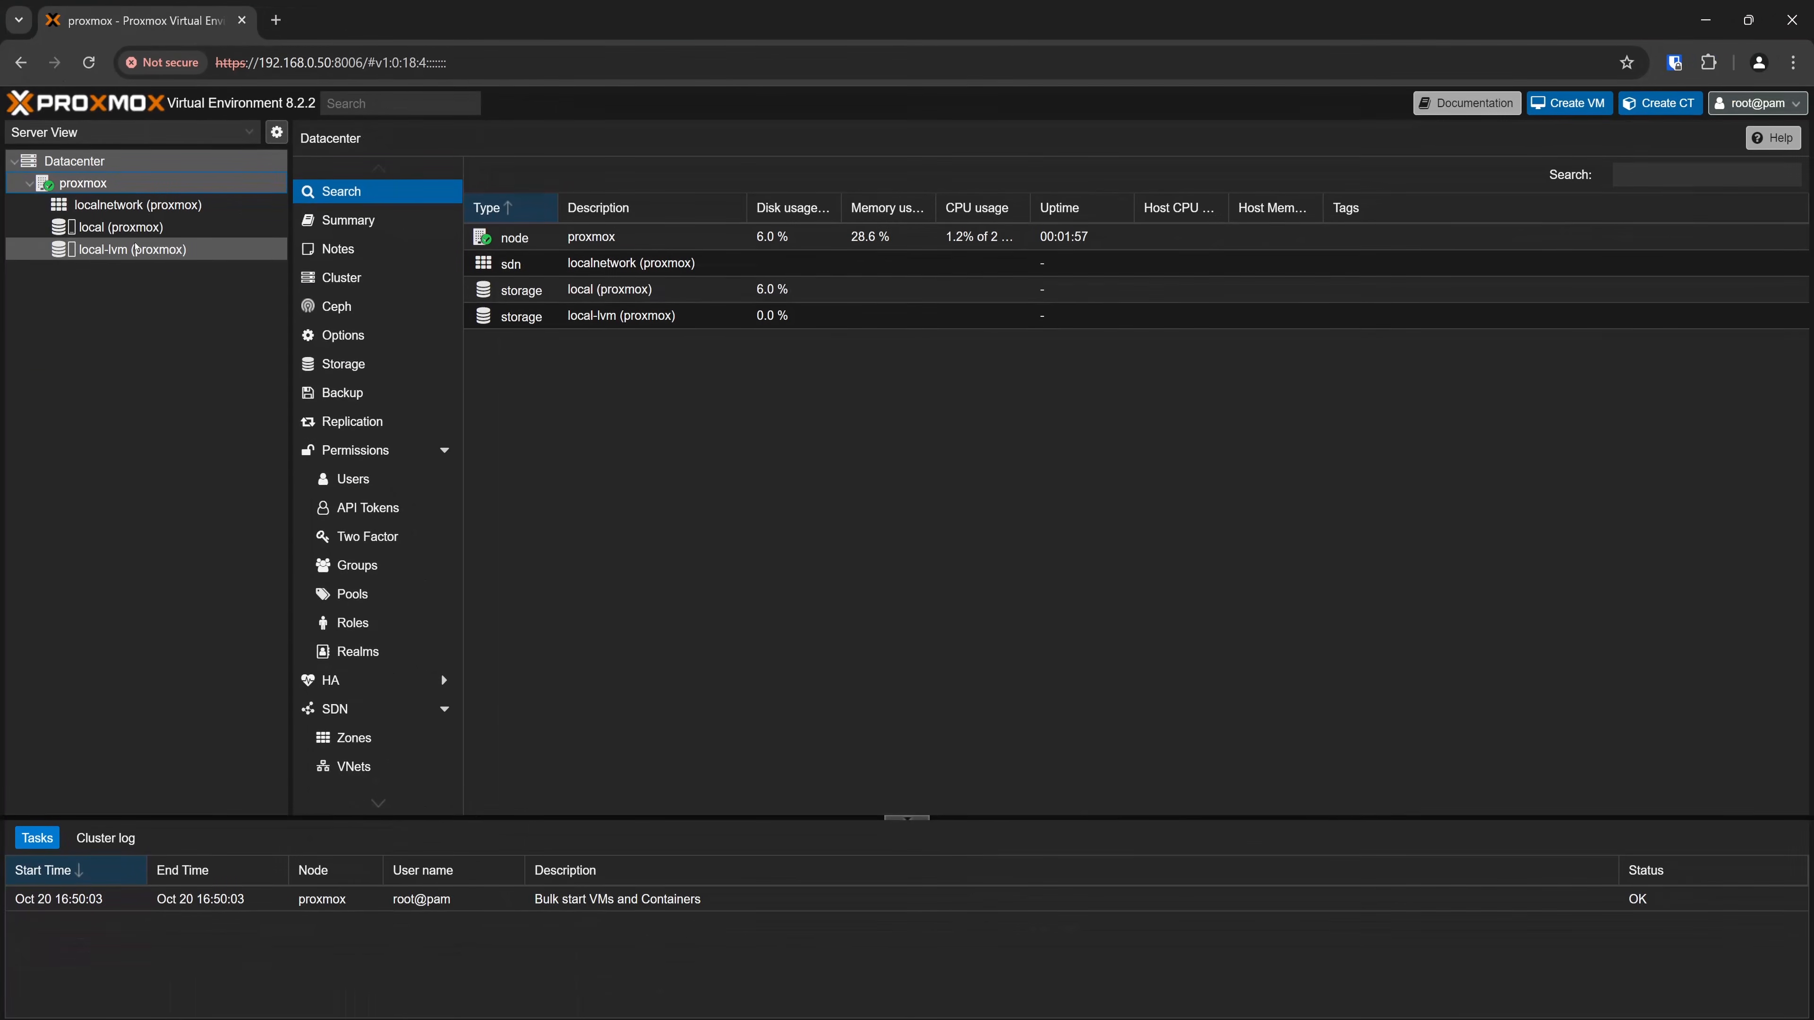
pyautogui.click(133, 227)
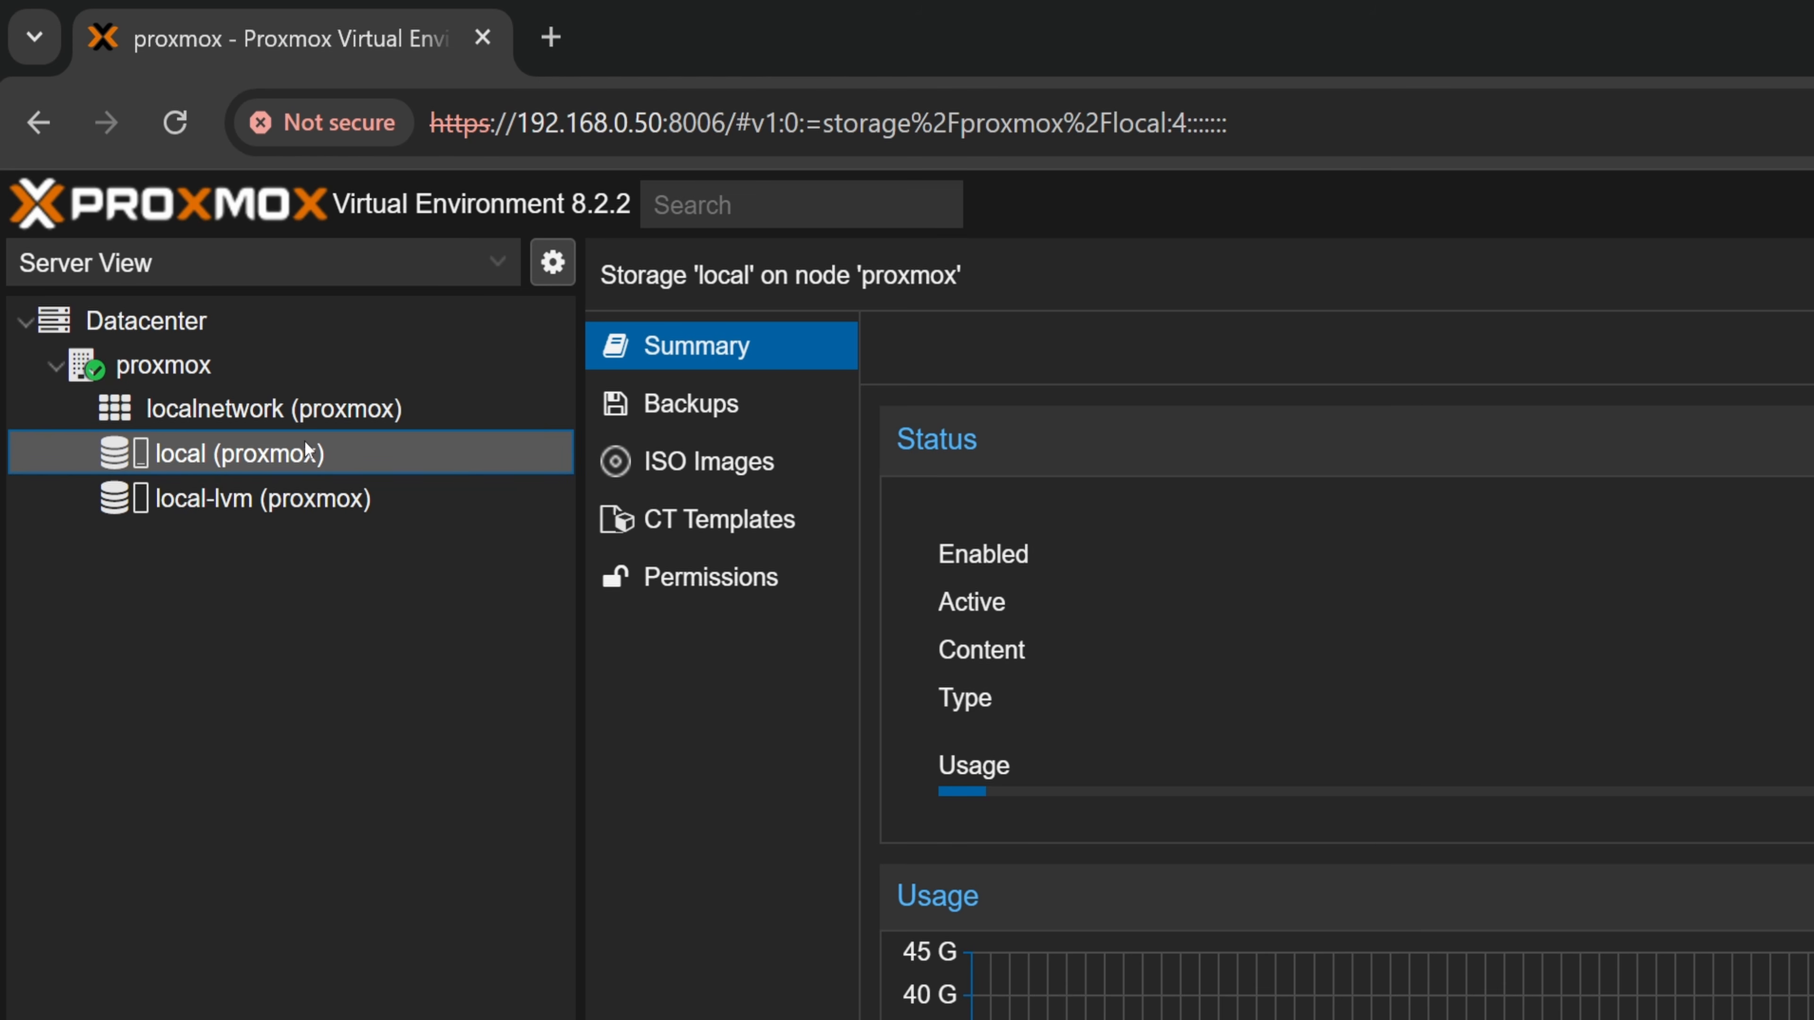
# Remove the local-lvm entry from the Datacenter storage list and confirm the removal
pyautogui.click(173, 327)
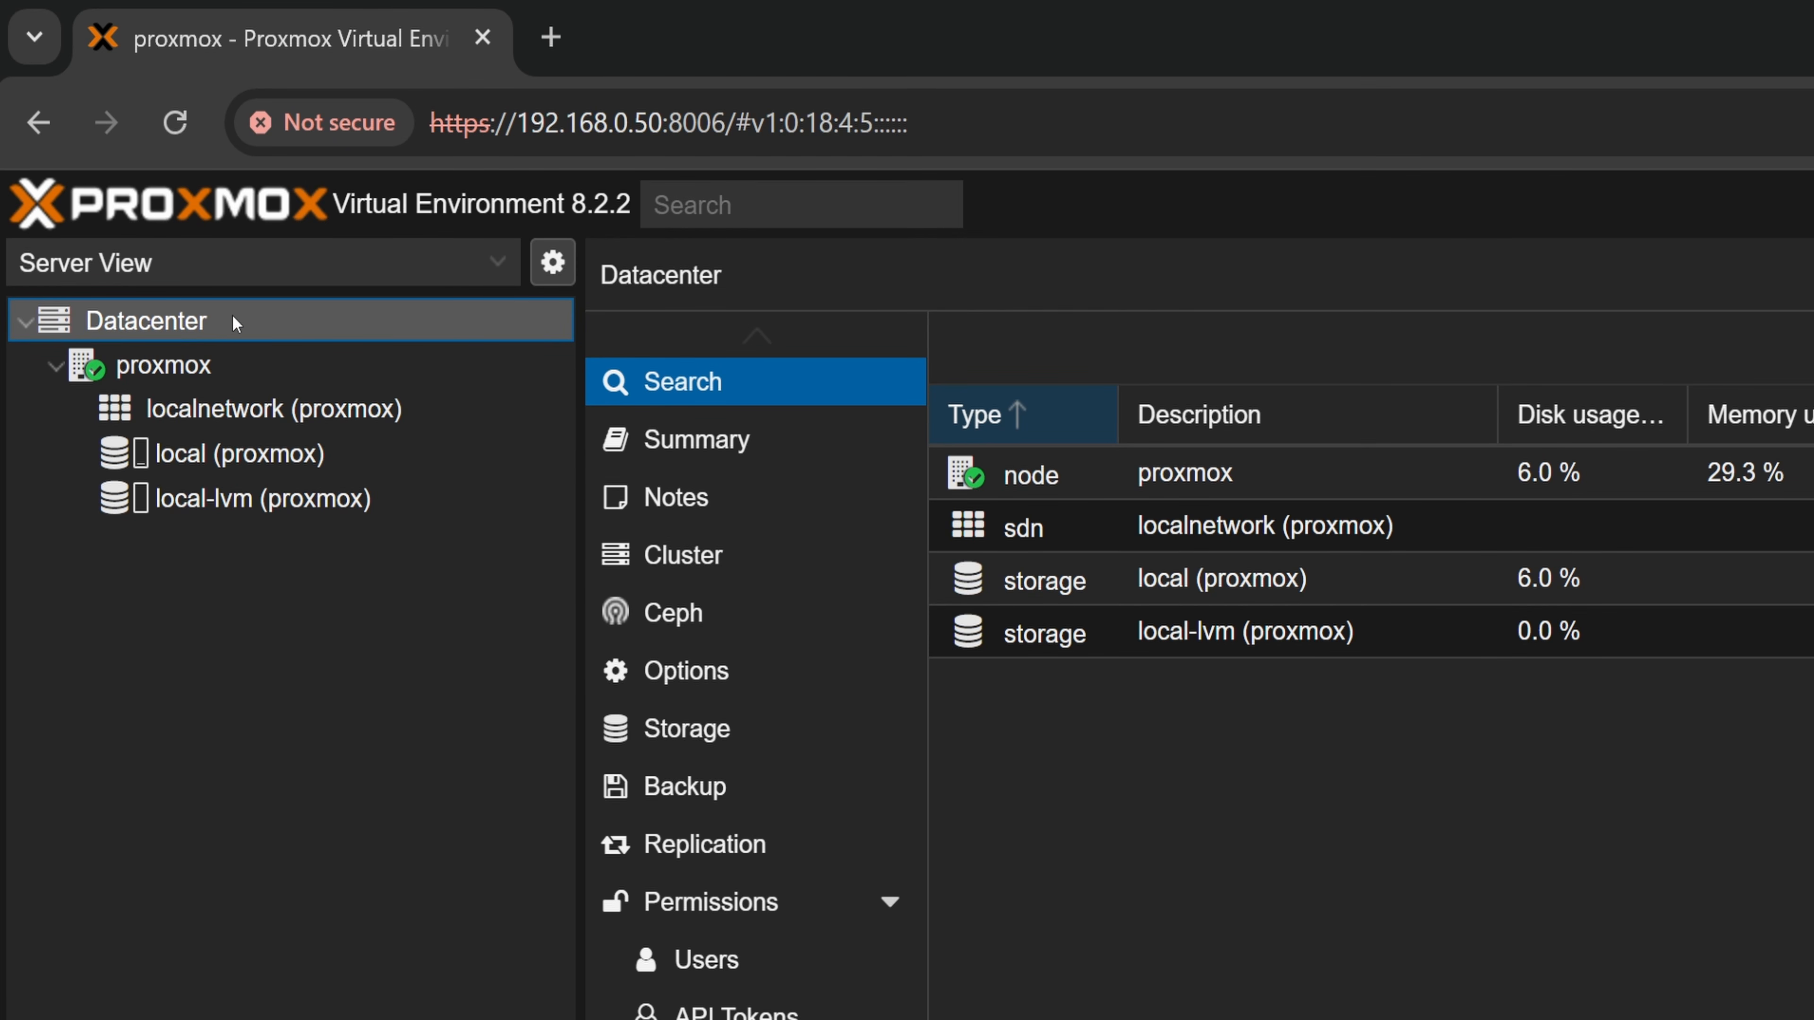
pyautogui.click(760, 725)
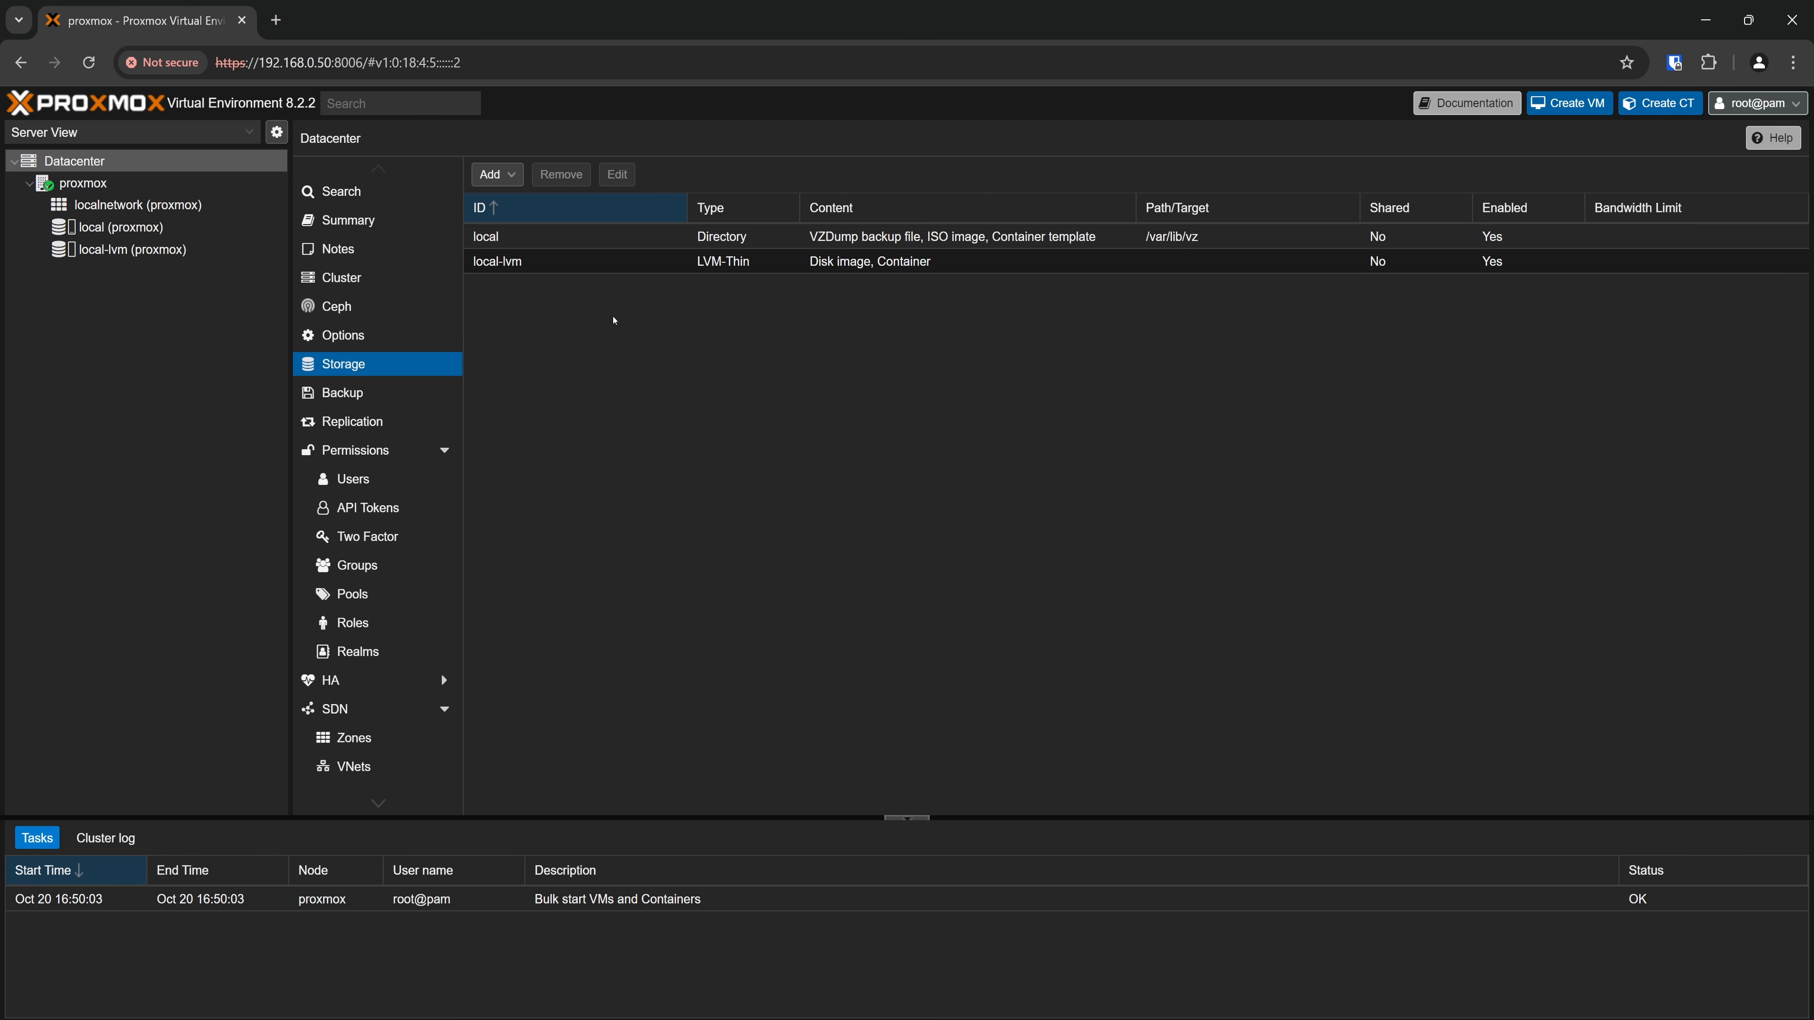
pyautogui.click(584, 263)
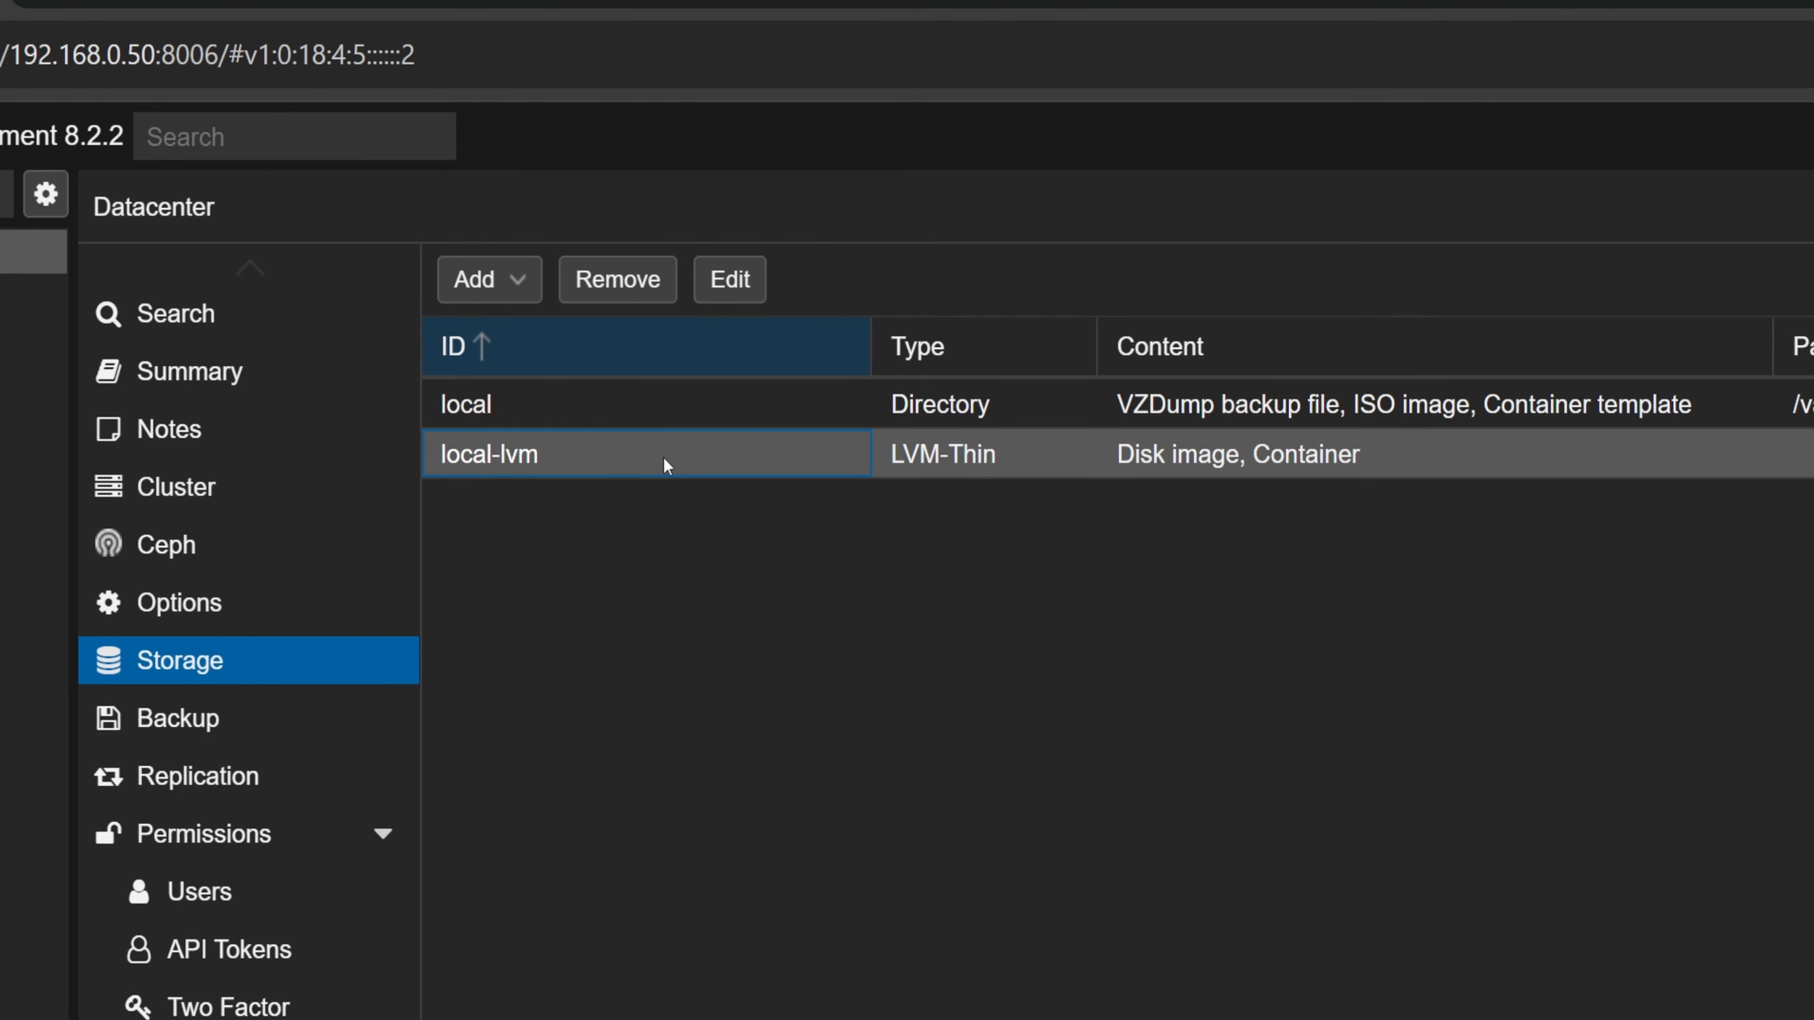
pyautogui.click(638, 282)
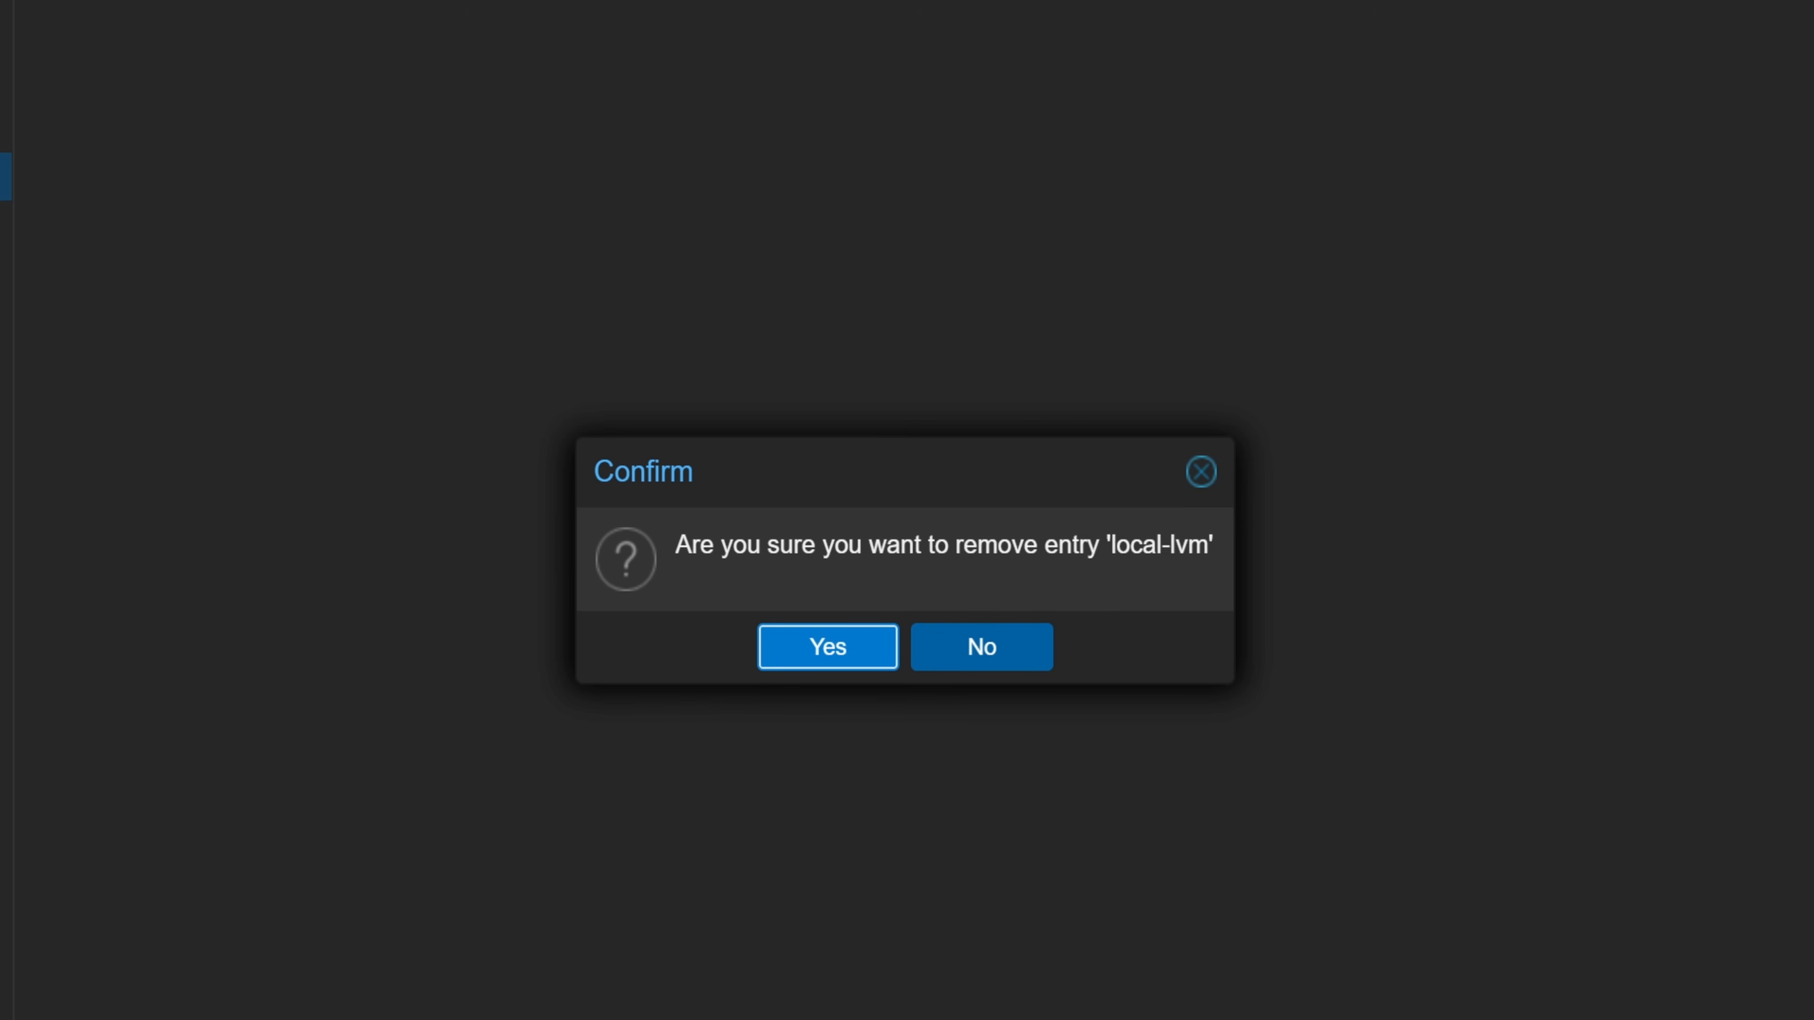
pyautogui.click(778, 648)
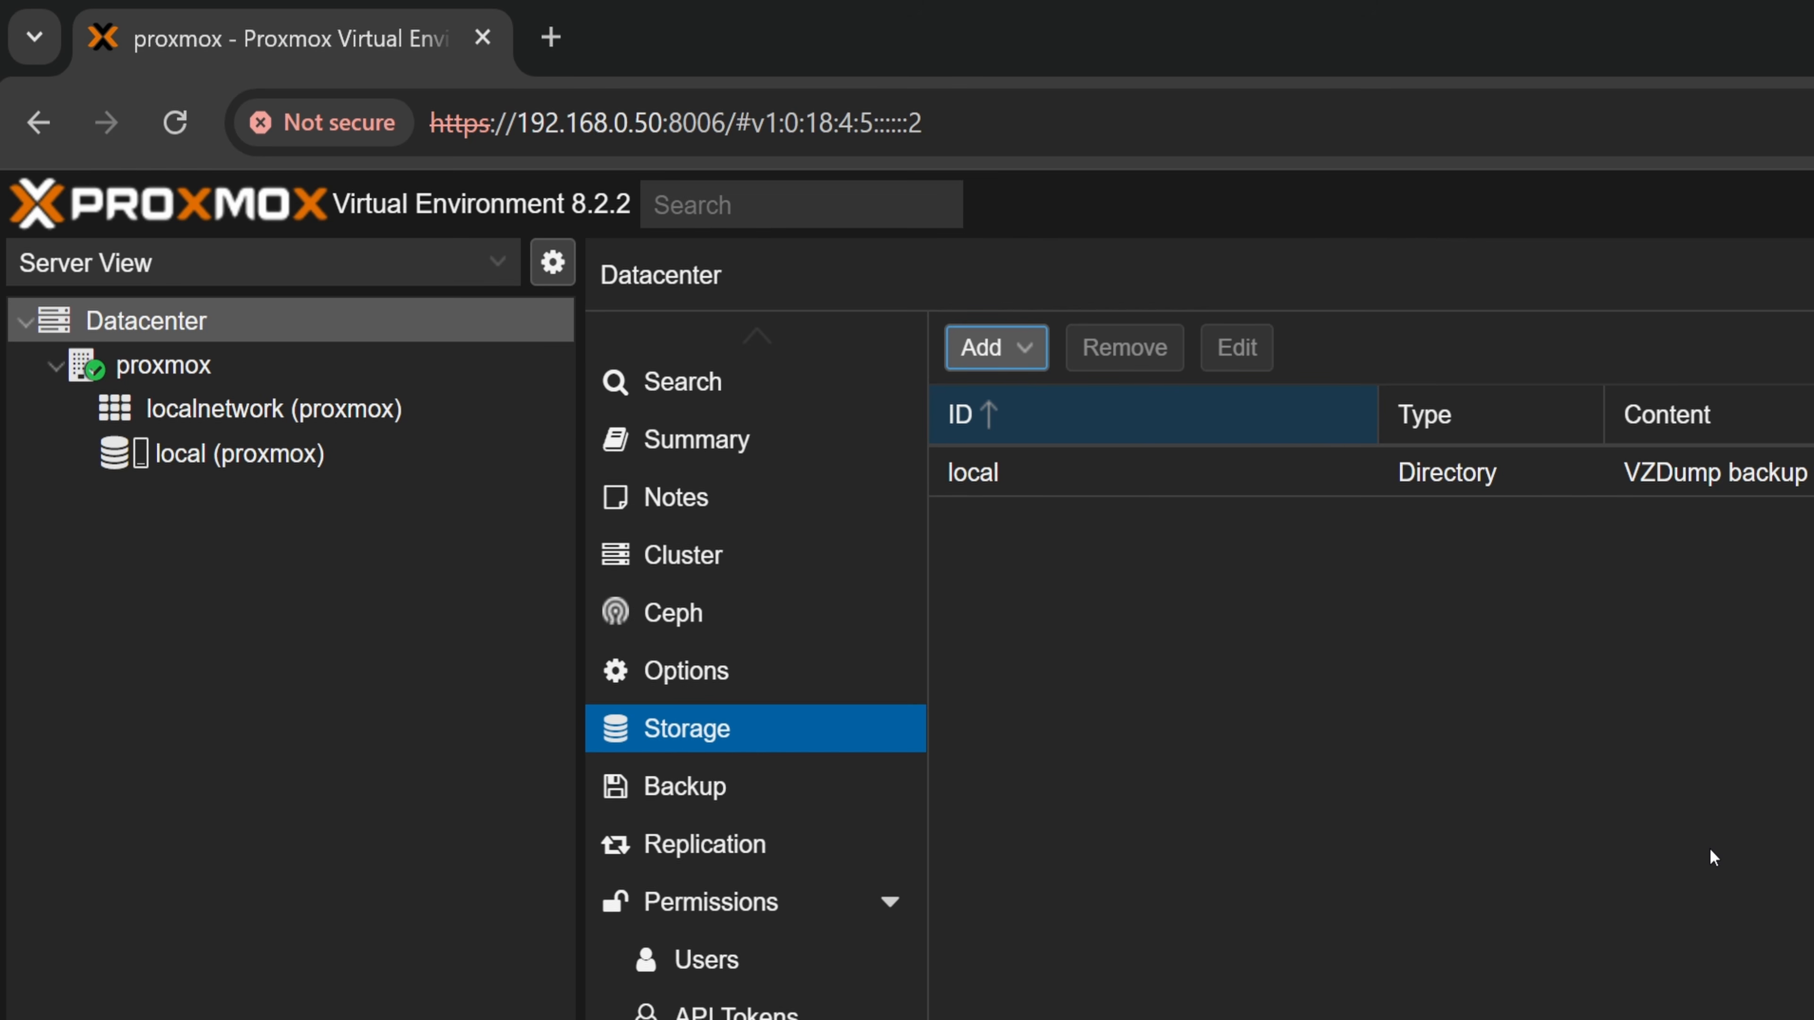
# In the proxmox node's shell, remove the data logical volume with lvremove /dev/pve/data and confirm with y
pyautogui.click(368, 382)
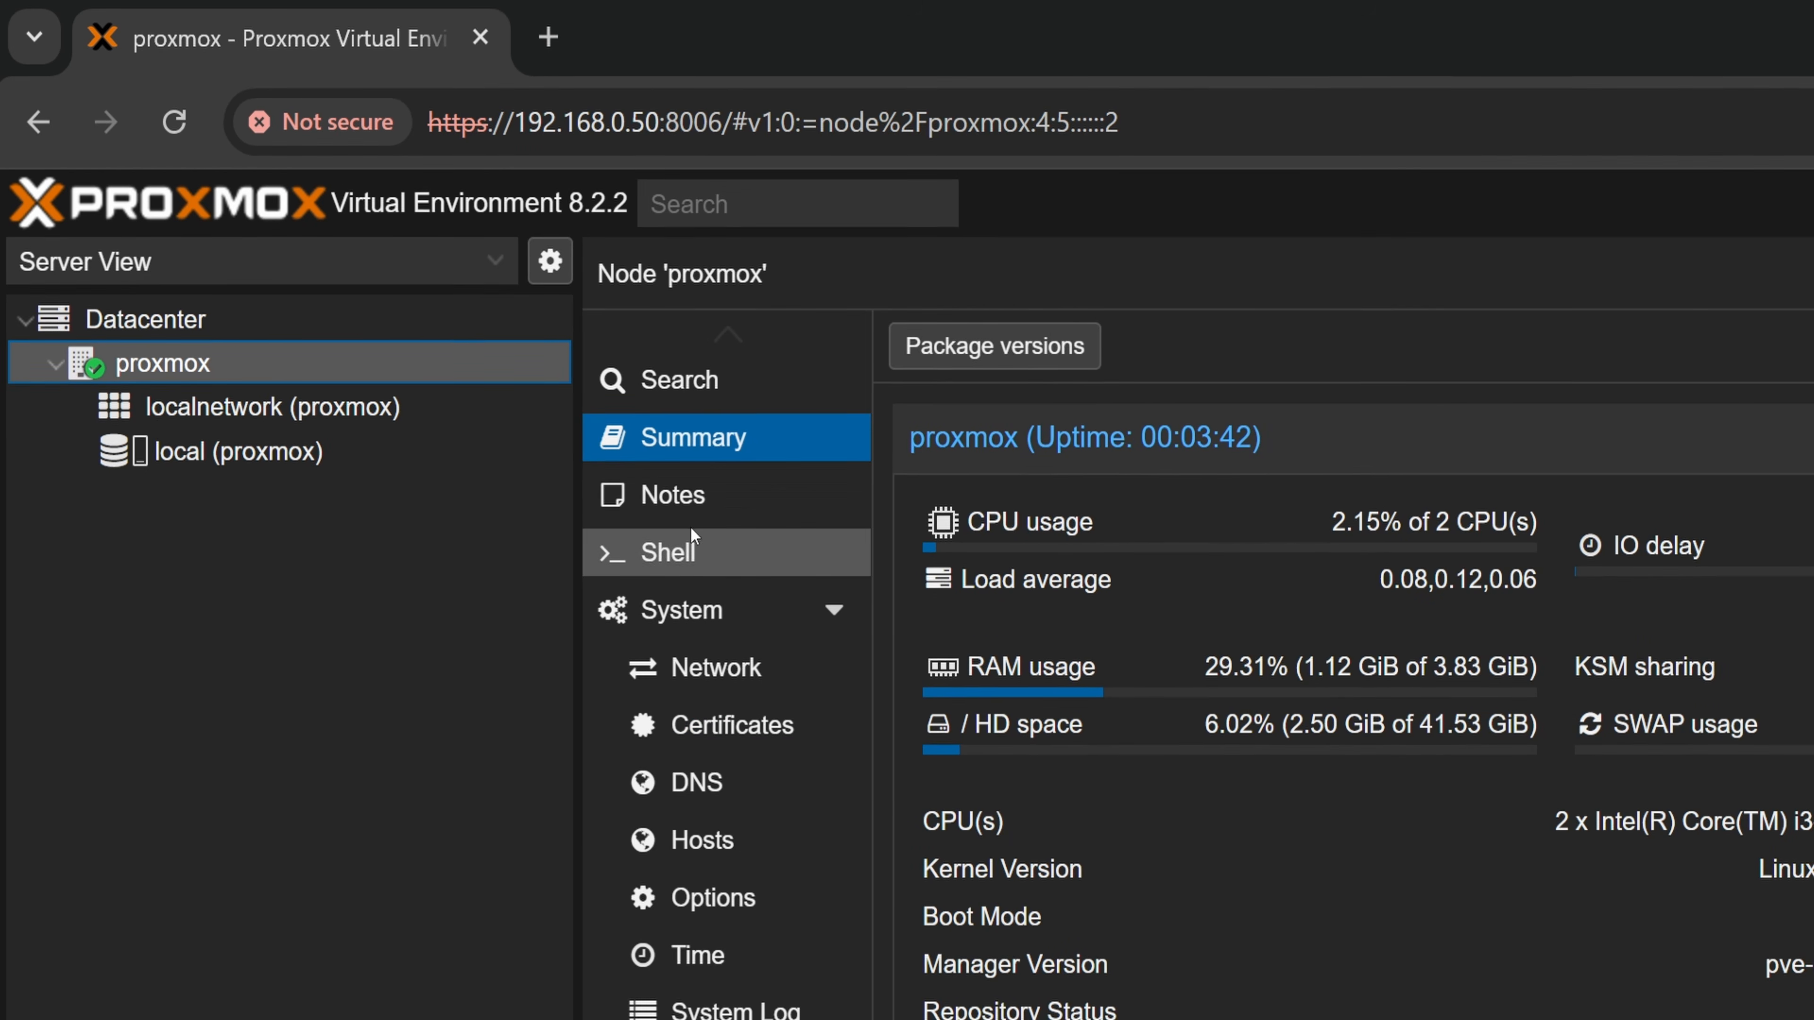
pyautogui.click(682, 551)
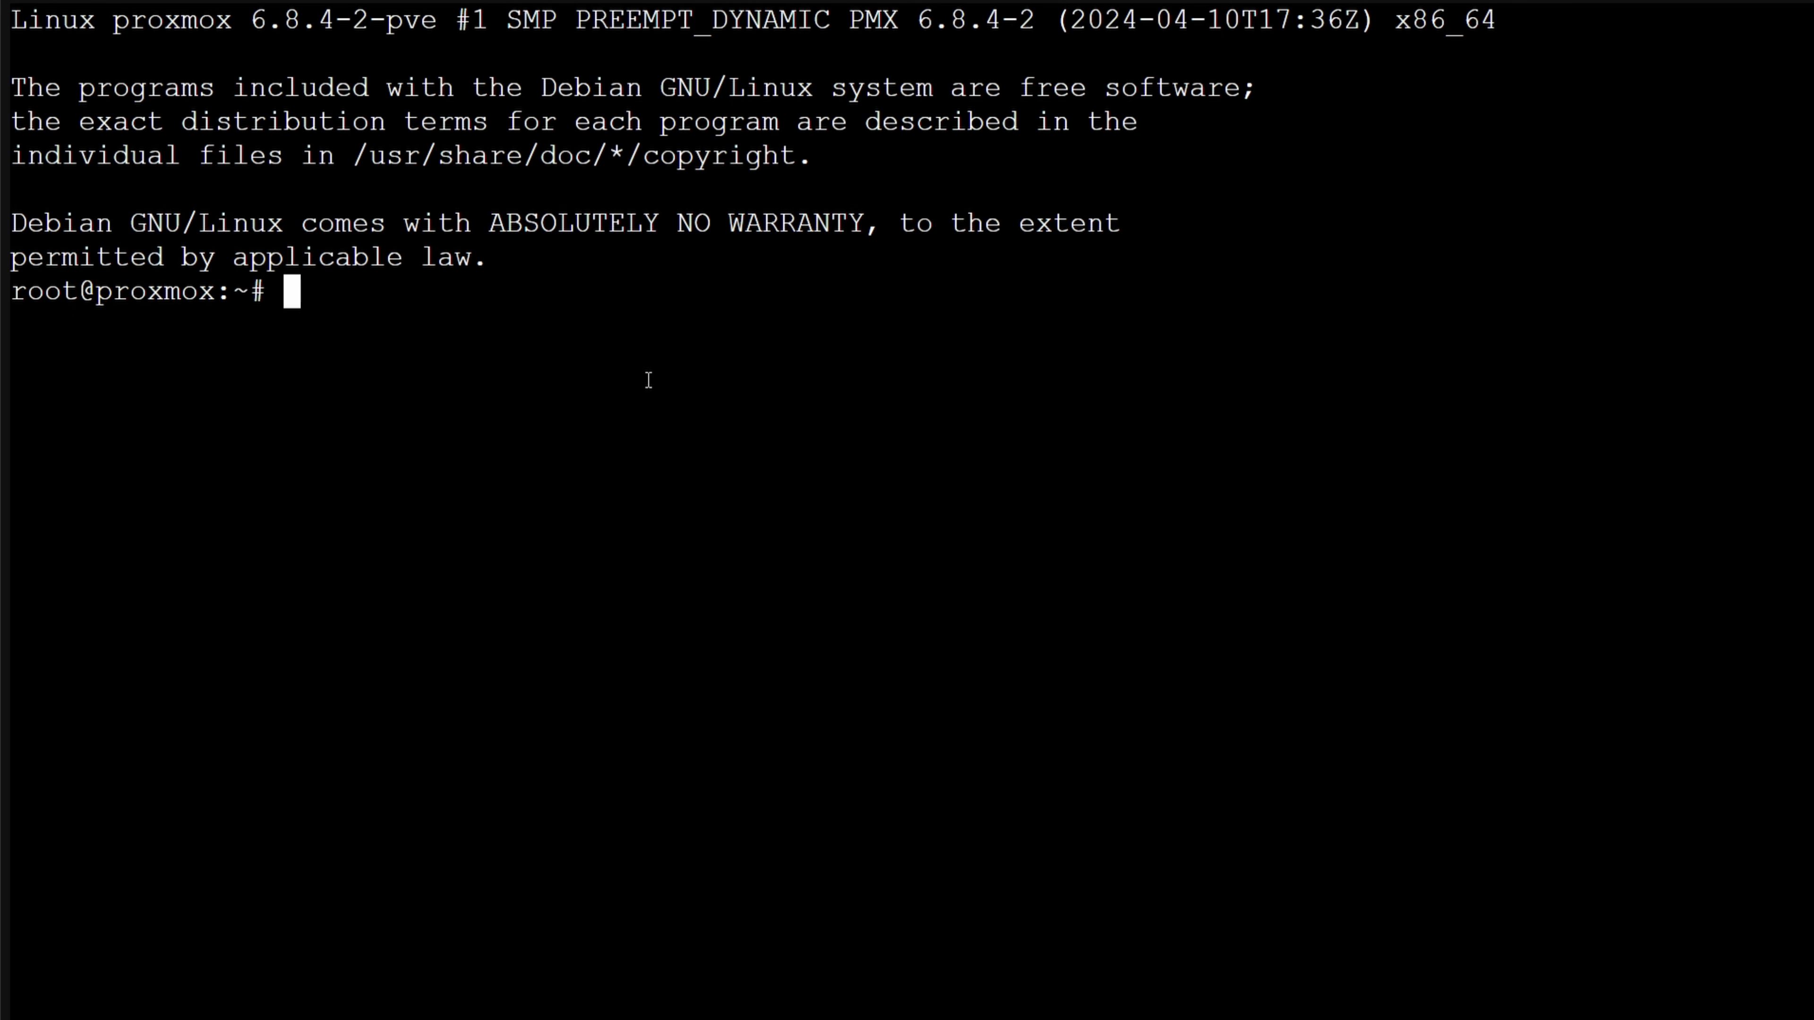
pyautogui.write('lvremove /de')
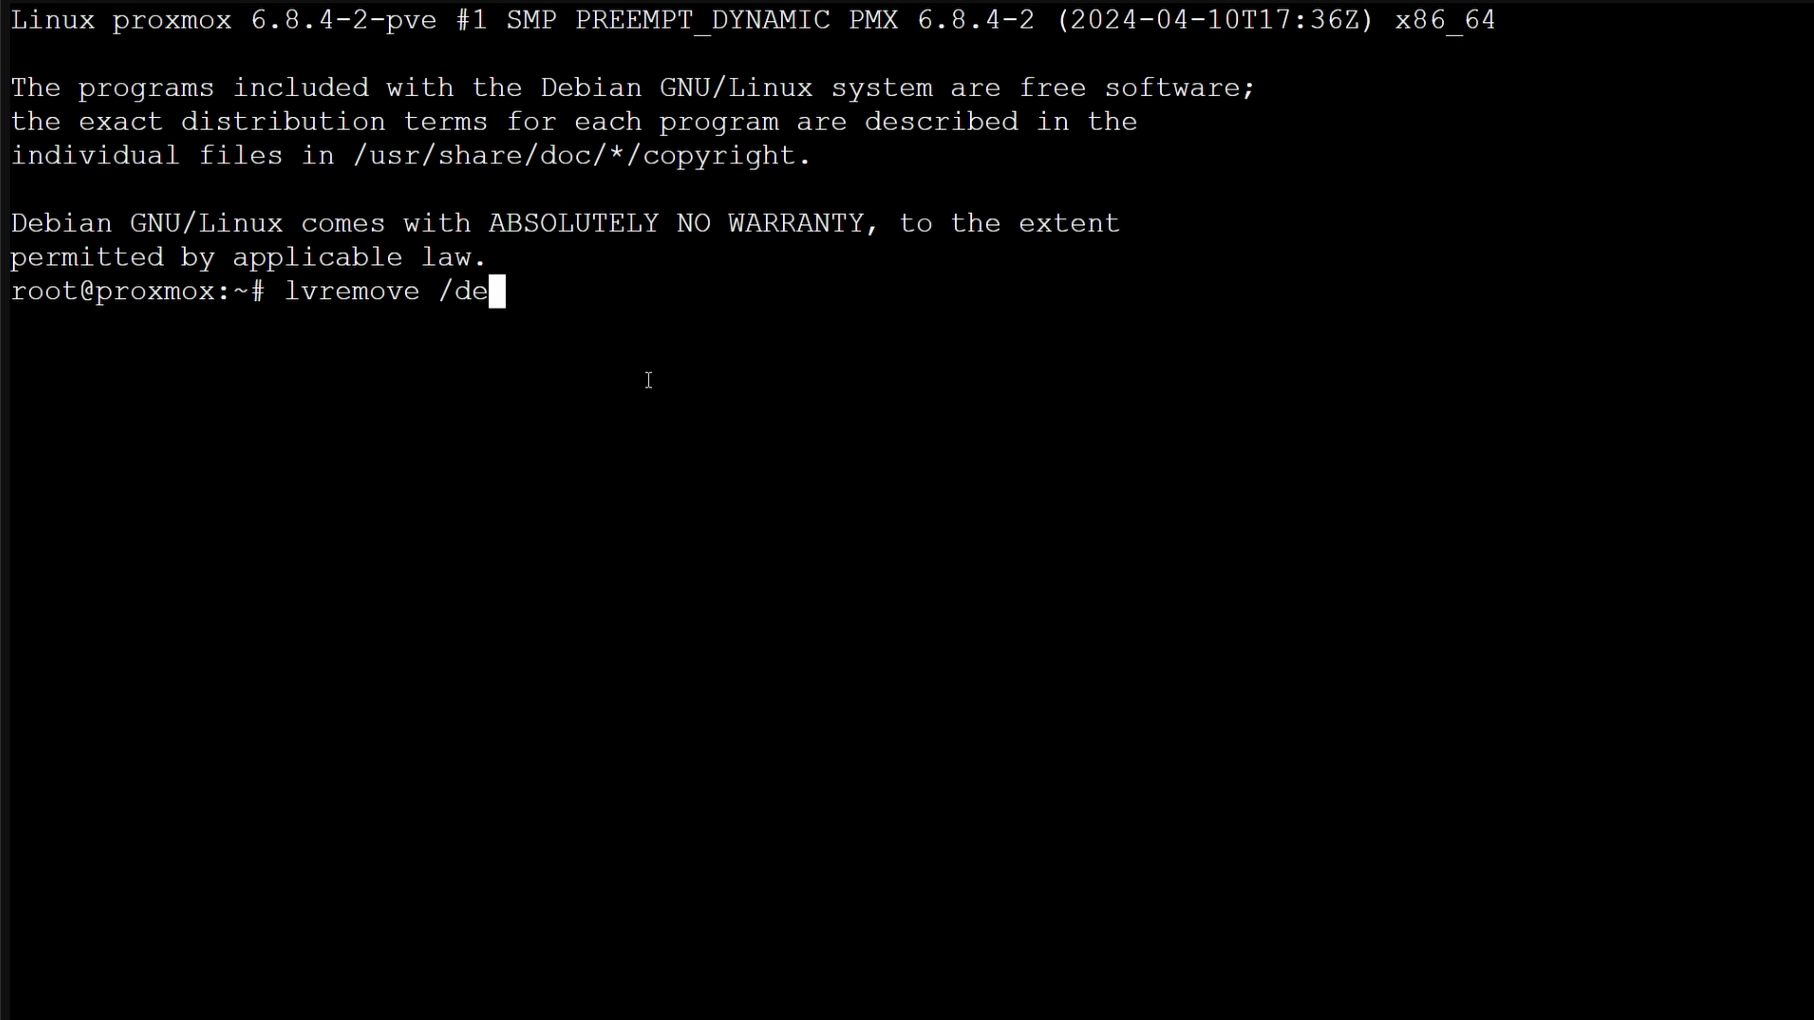
pyautogui.write('v/pve/data')
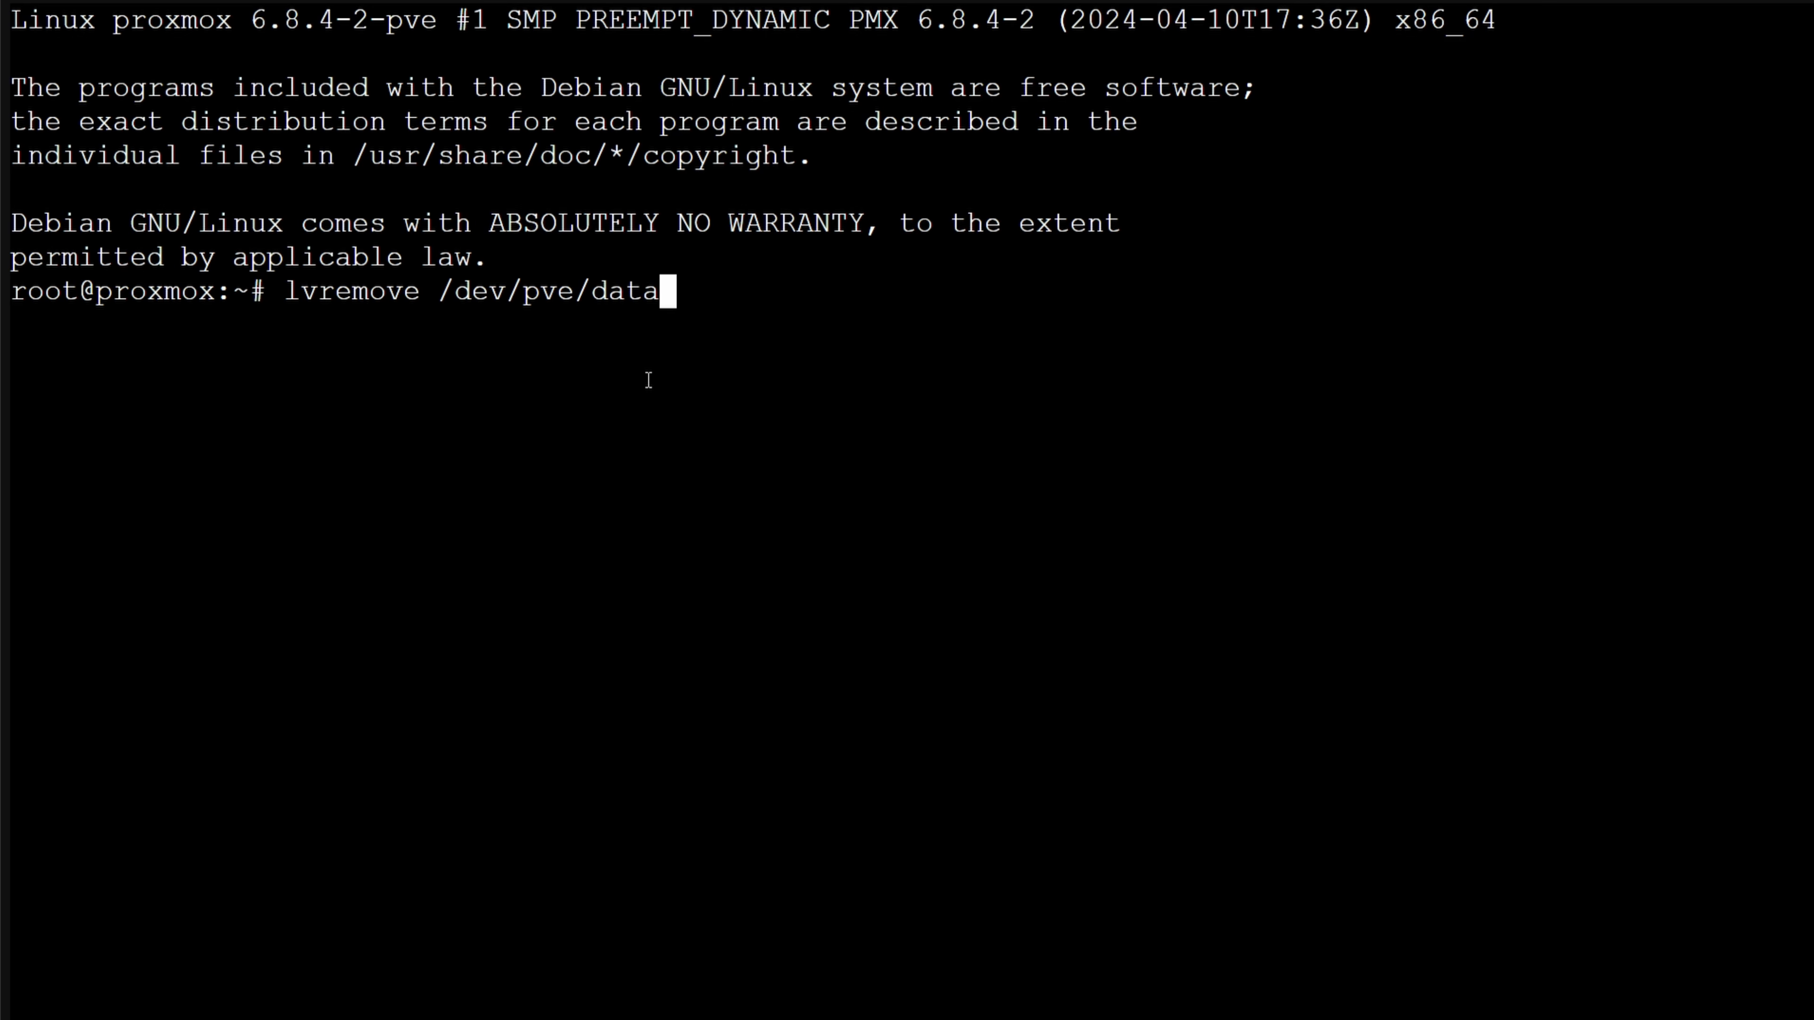
pyautogui.press('Return')
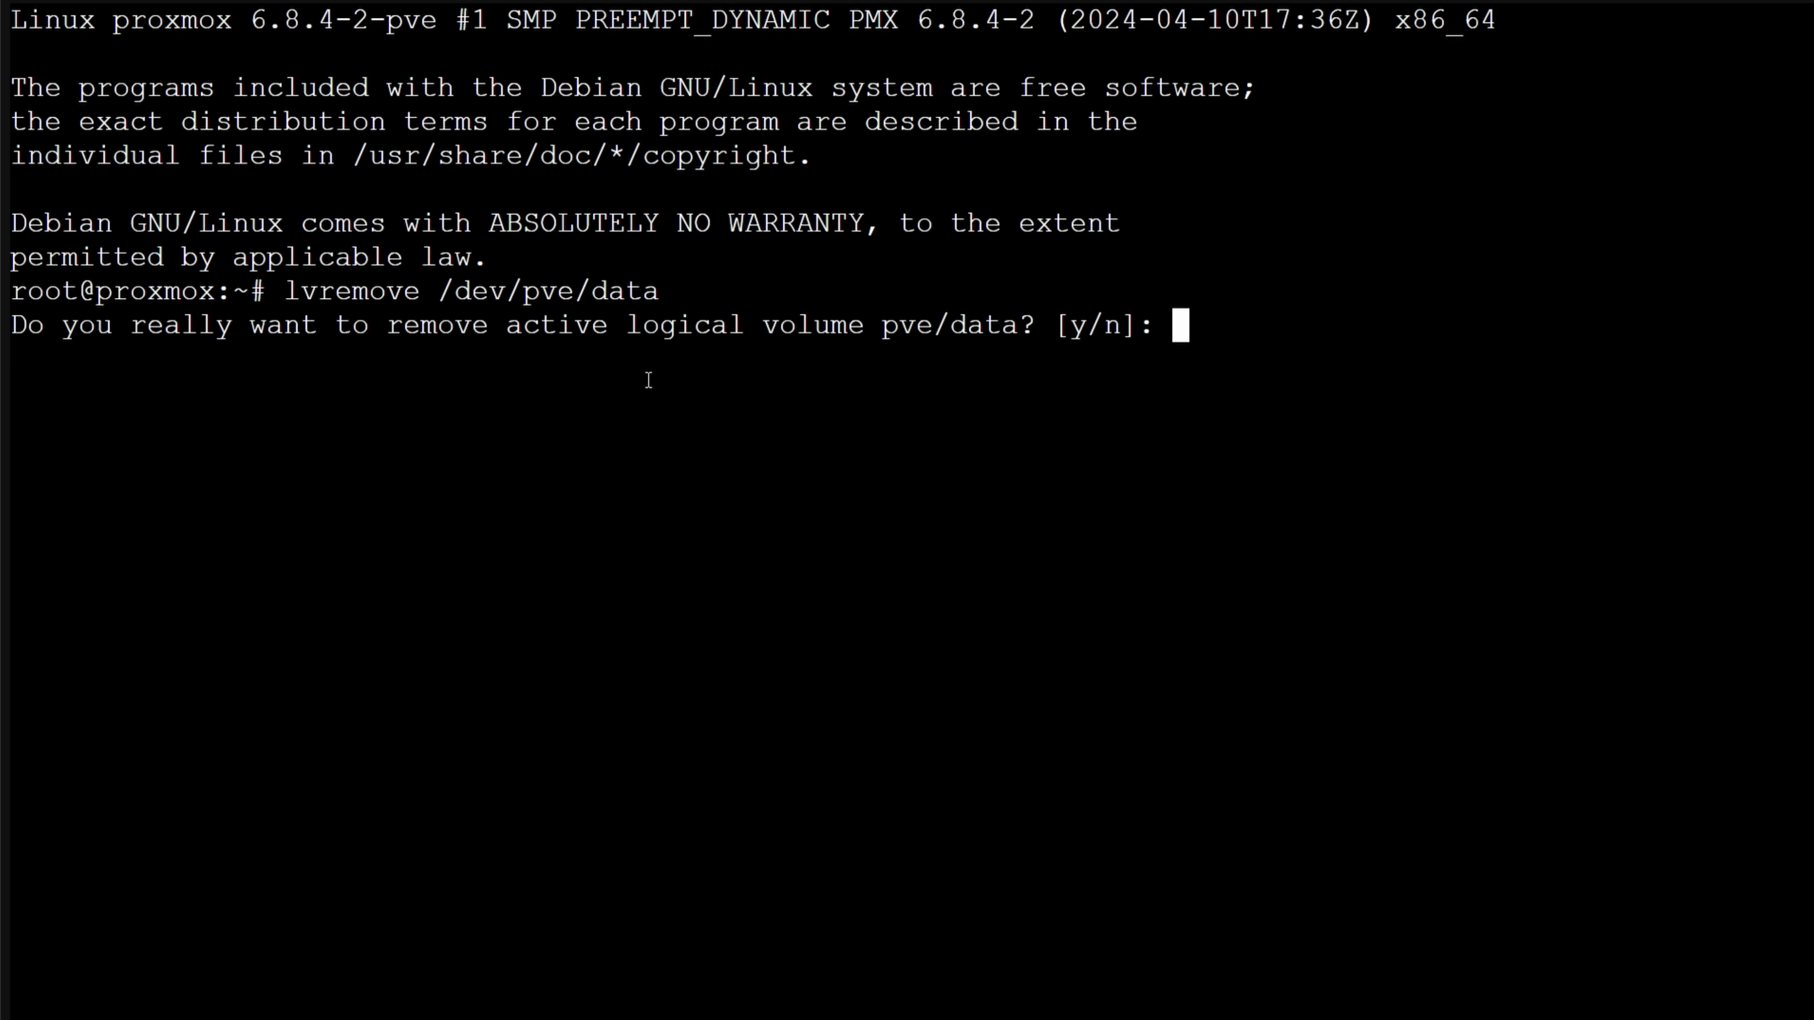
pyautogui.write('y')
pyautogui.press('Return')
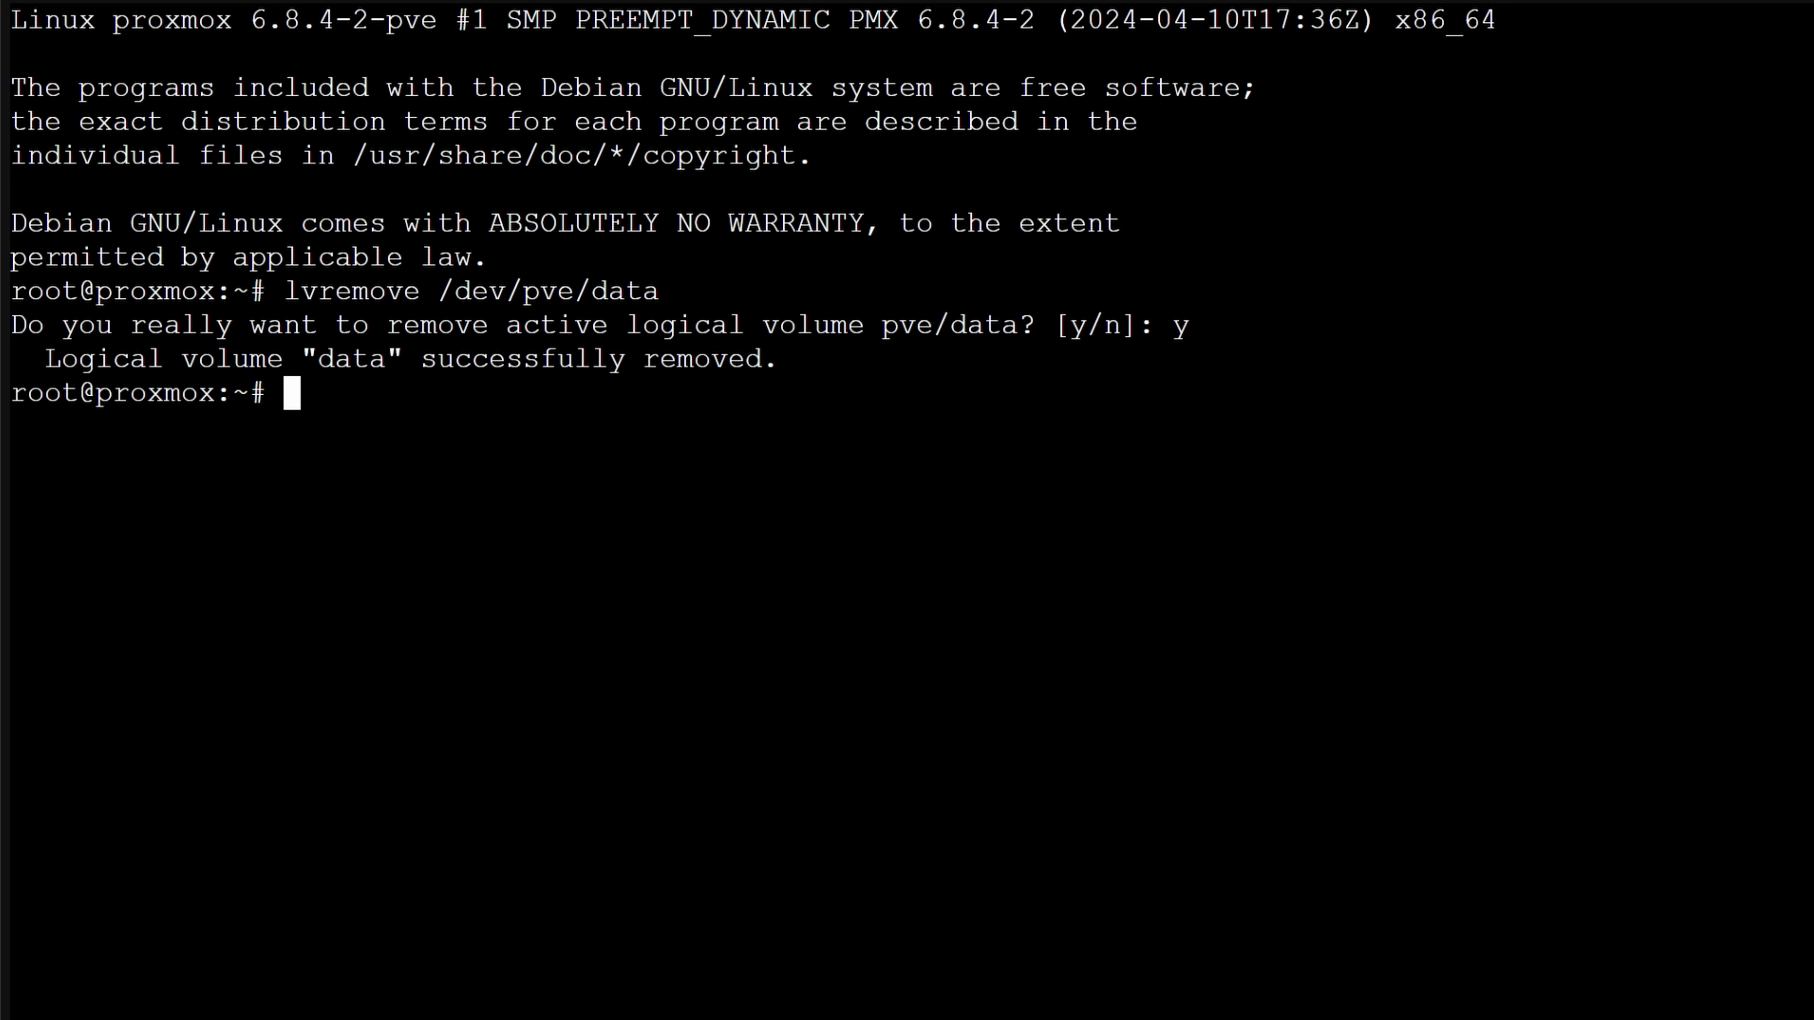
# Extend the root logical volume over all free space with lvresize -l +100%FREE /dev/pve/root
pyautogui.write('lvresize')
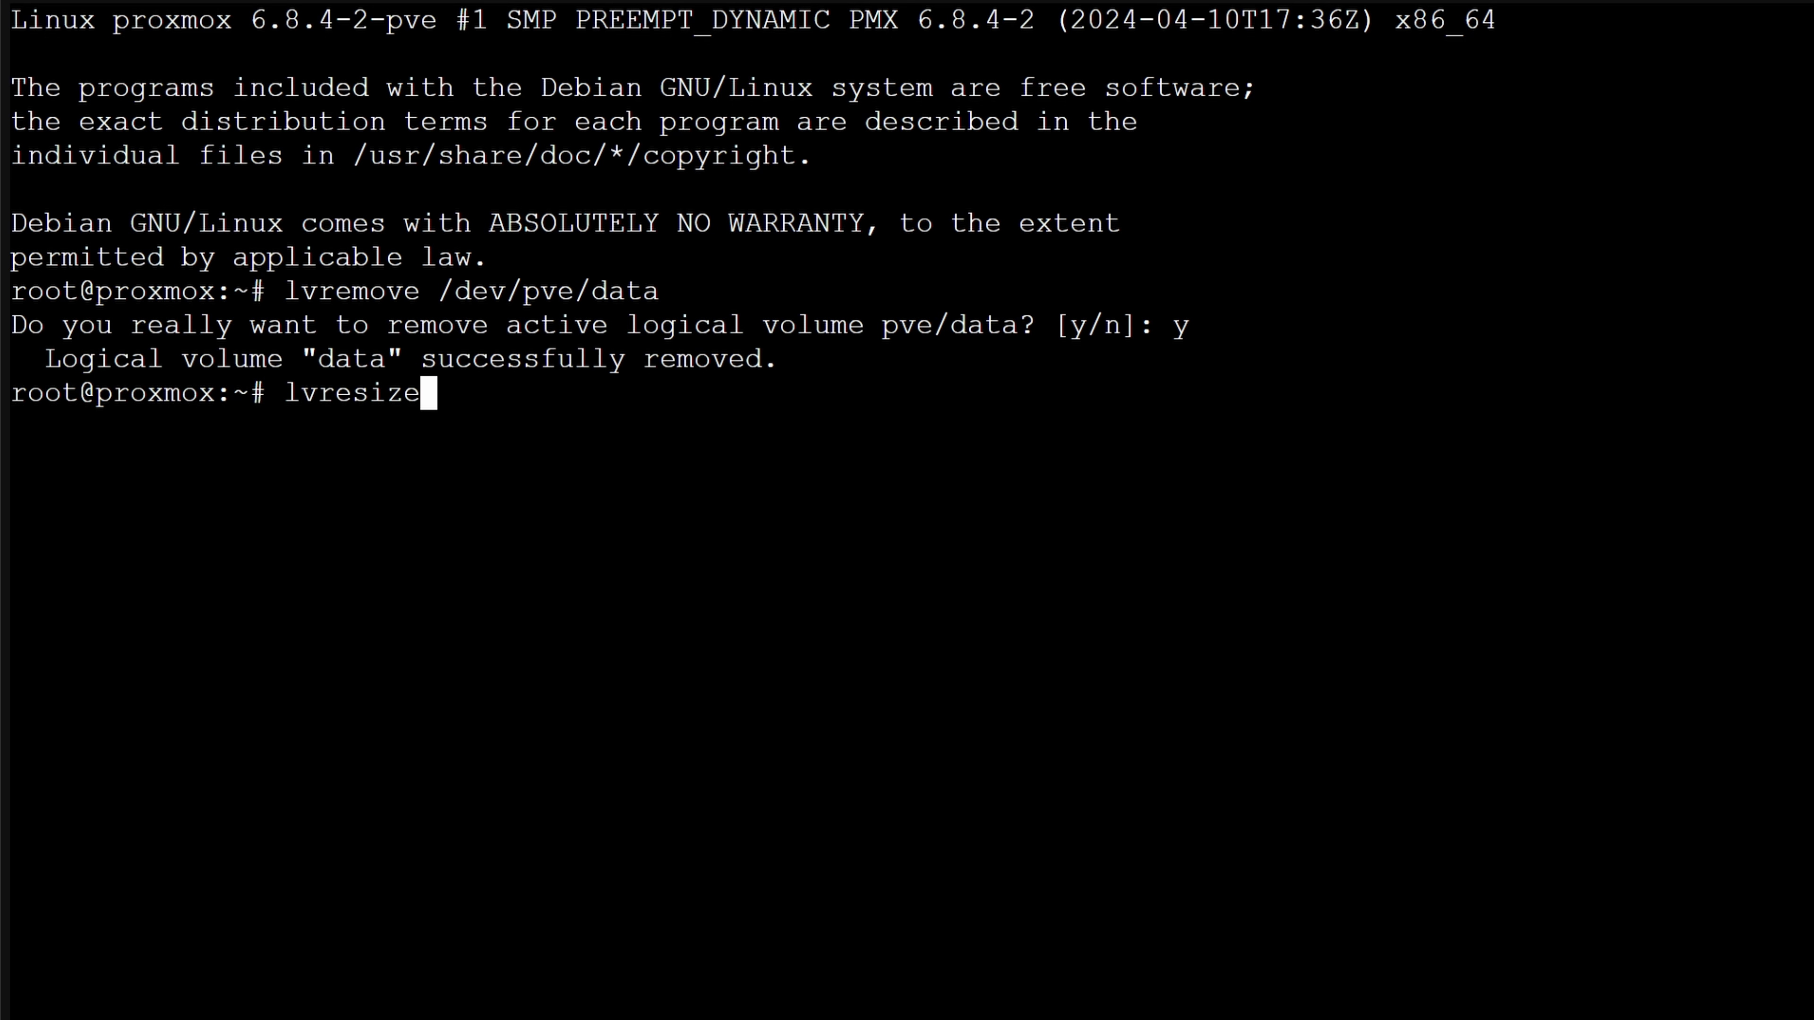
pyautogui.write(' -l +100')
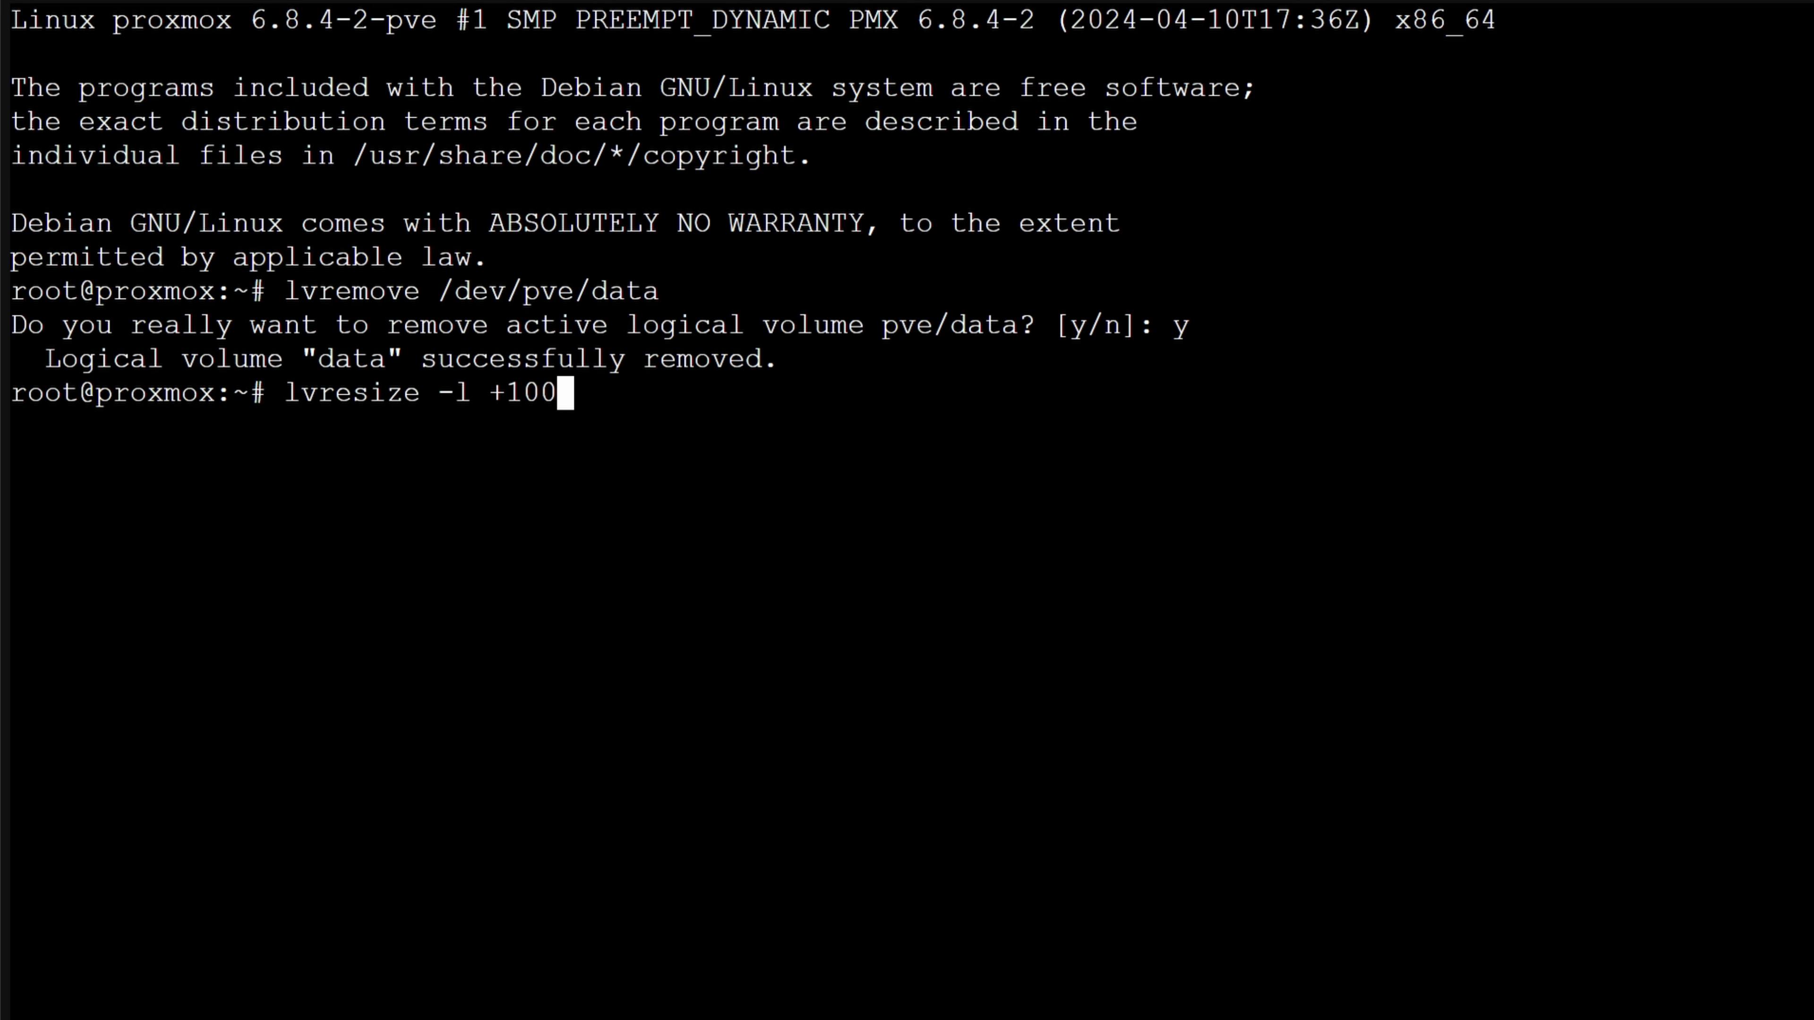
pyautogui.write('%FREE /dev/pve/root')
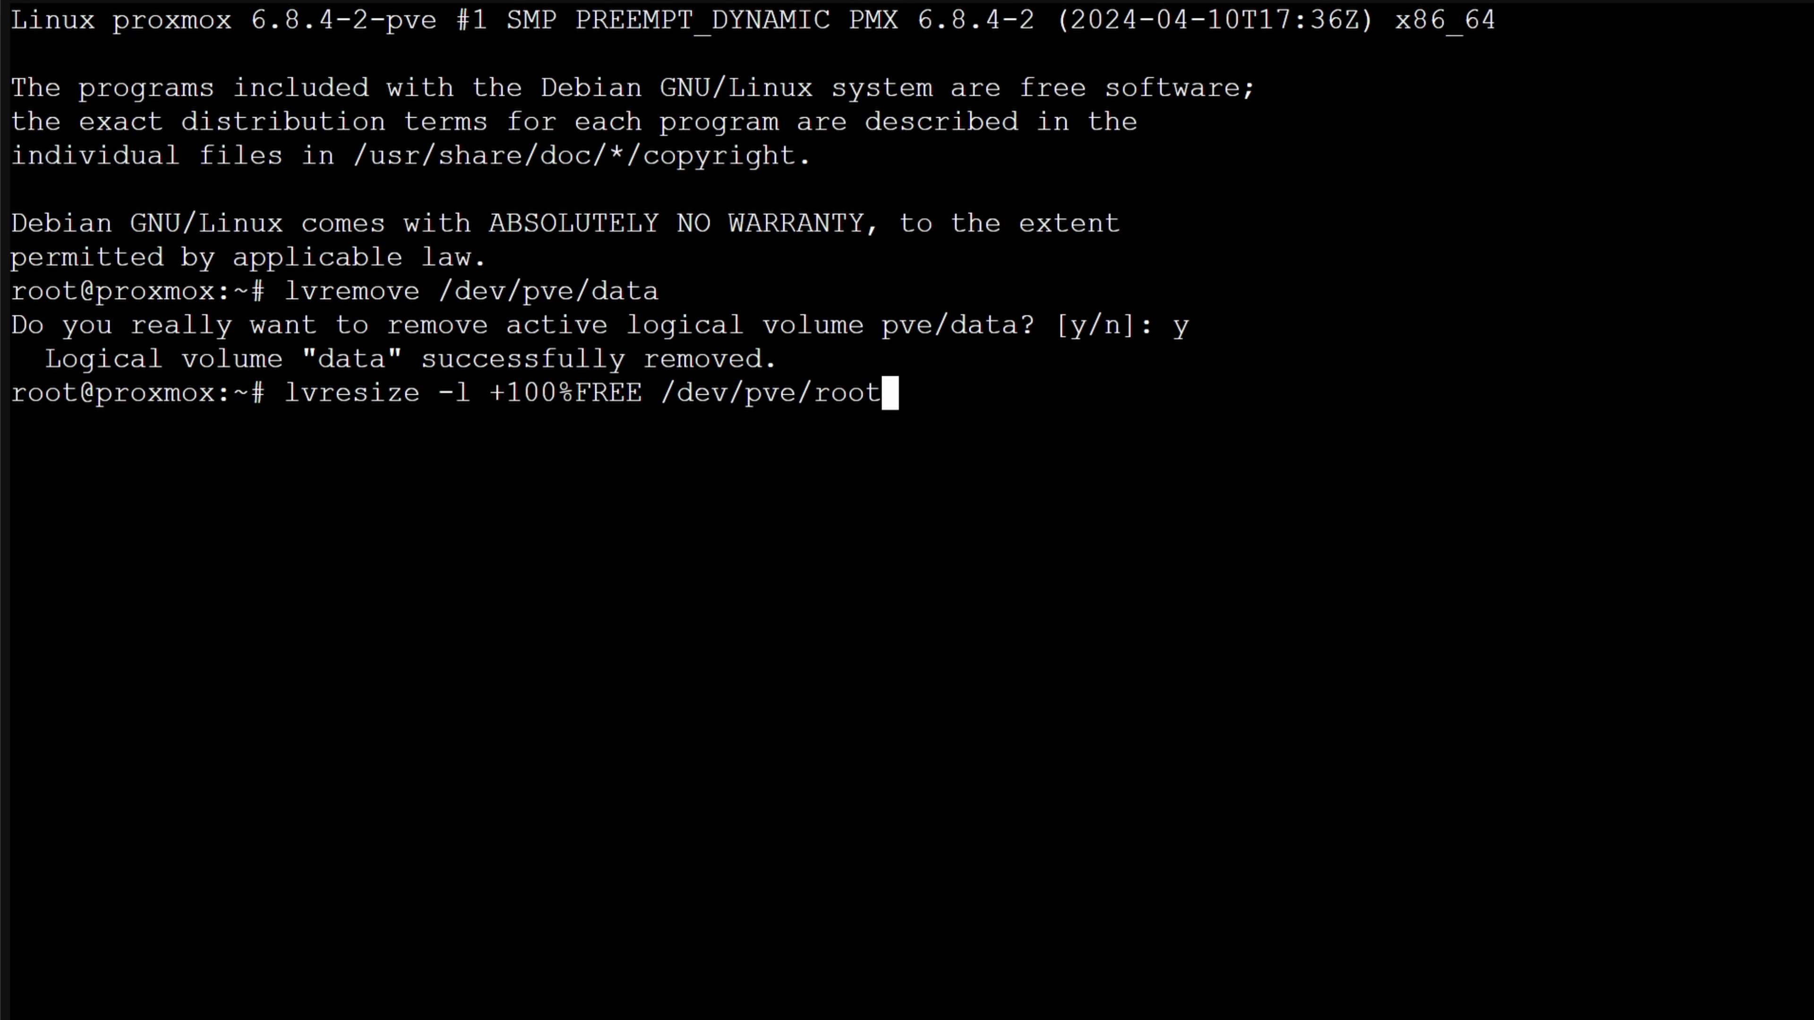
pyautogui.press('Return')
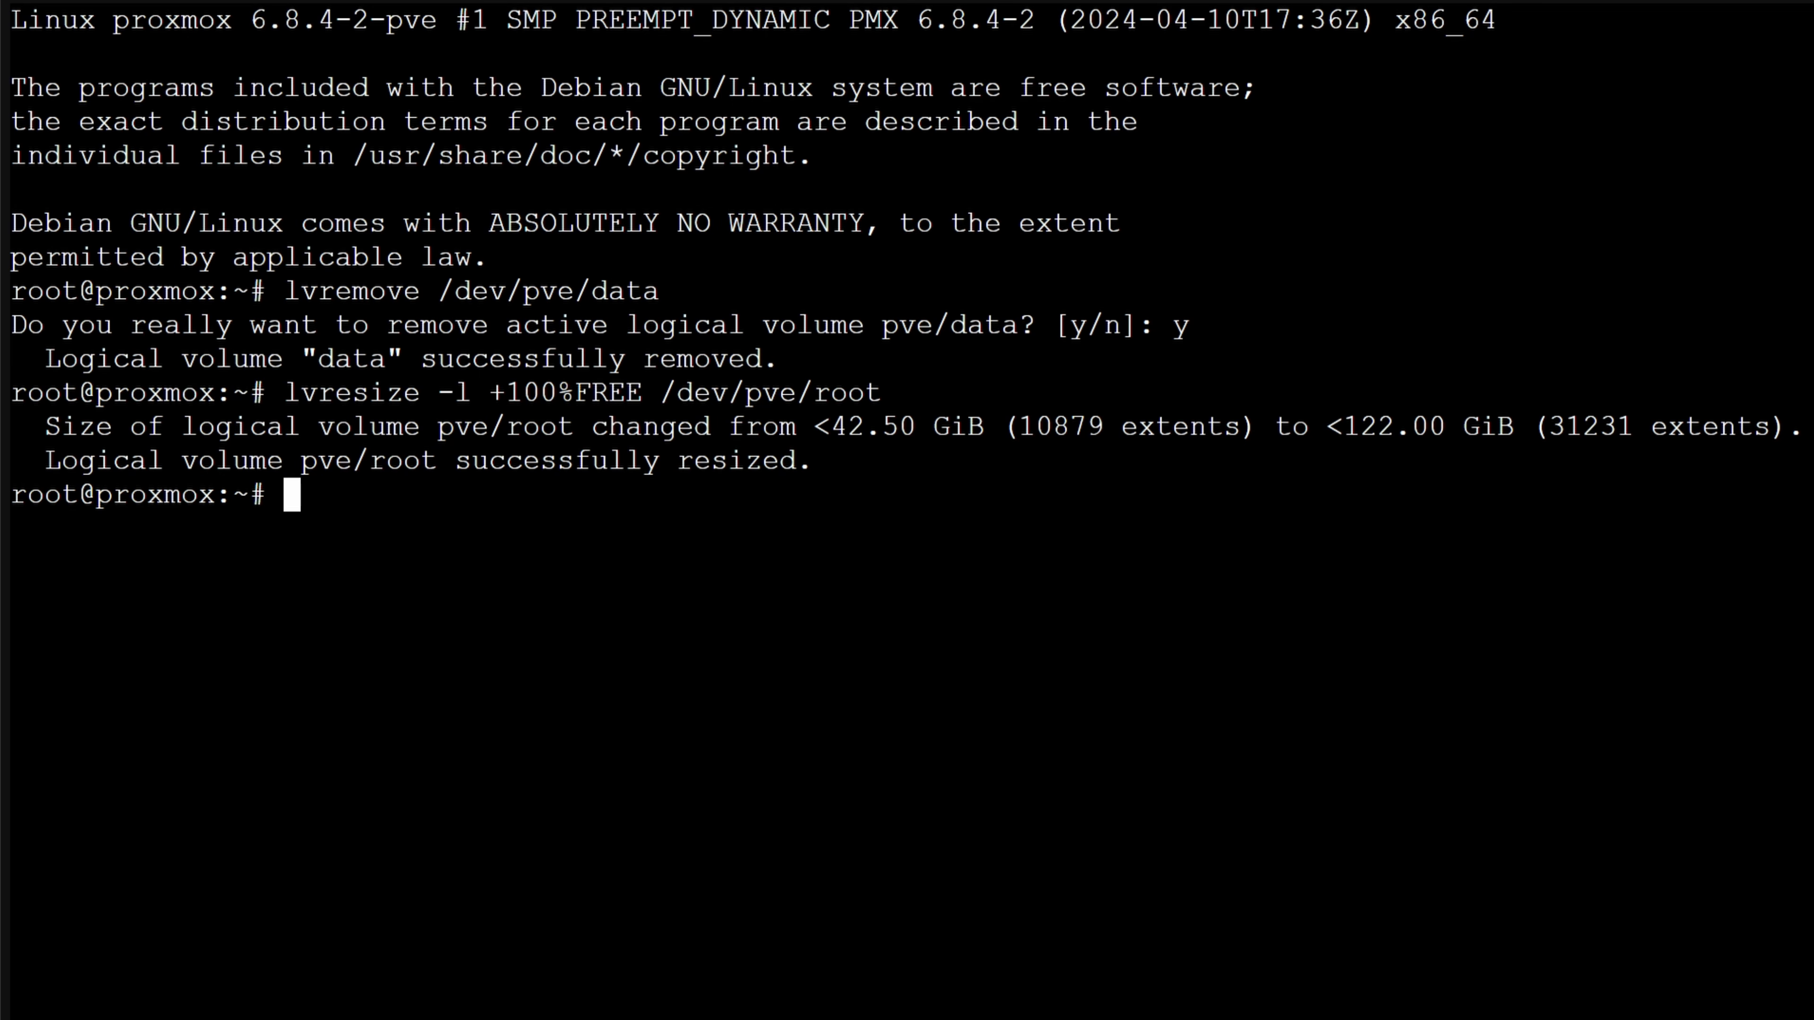
# Grow the root filesystem with resize2fs /dev/mapper/pve-root and check the local storage's summary
pyautogui.write('resize2fs ')
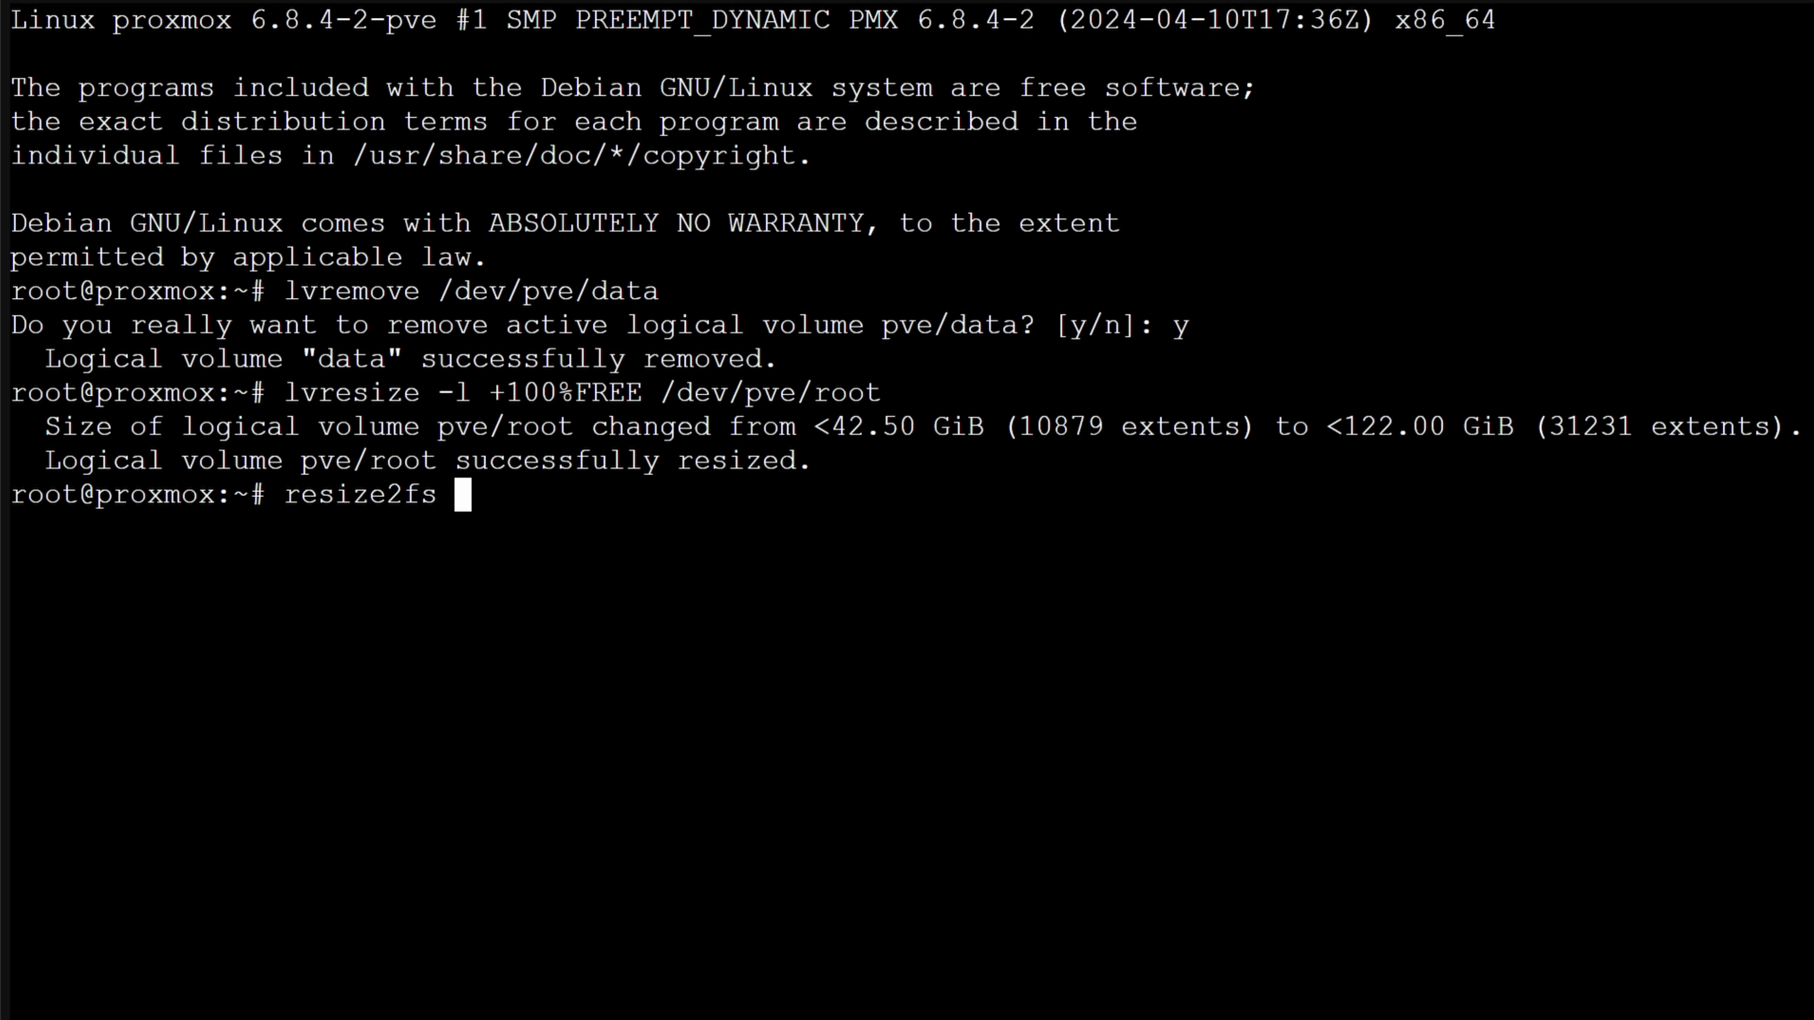
pyautogui.write('/dev/mapper/pv')
pyautogui.write('e-root')
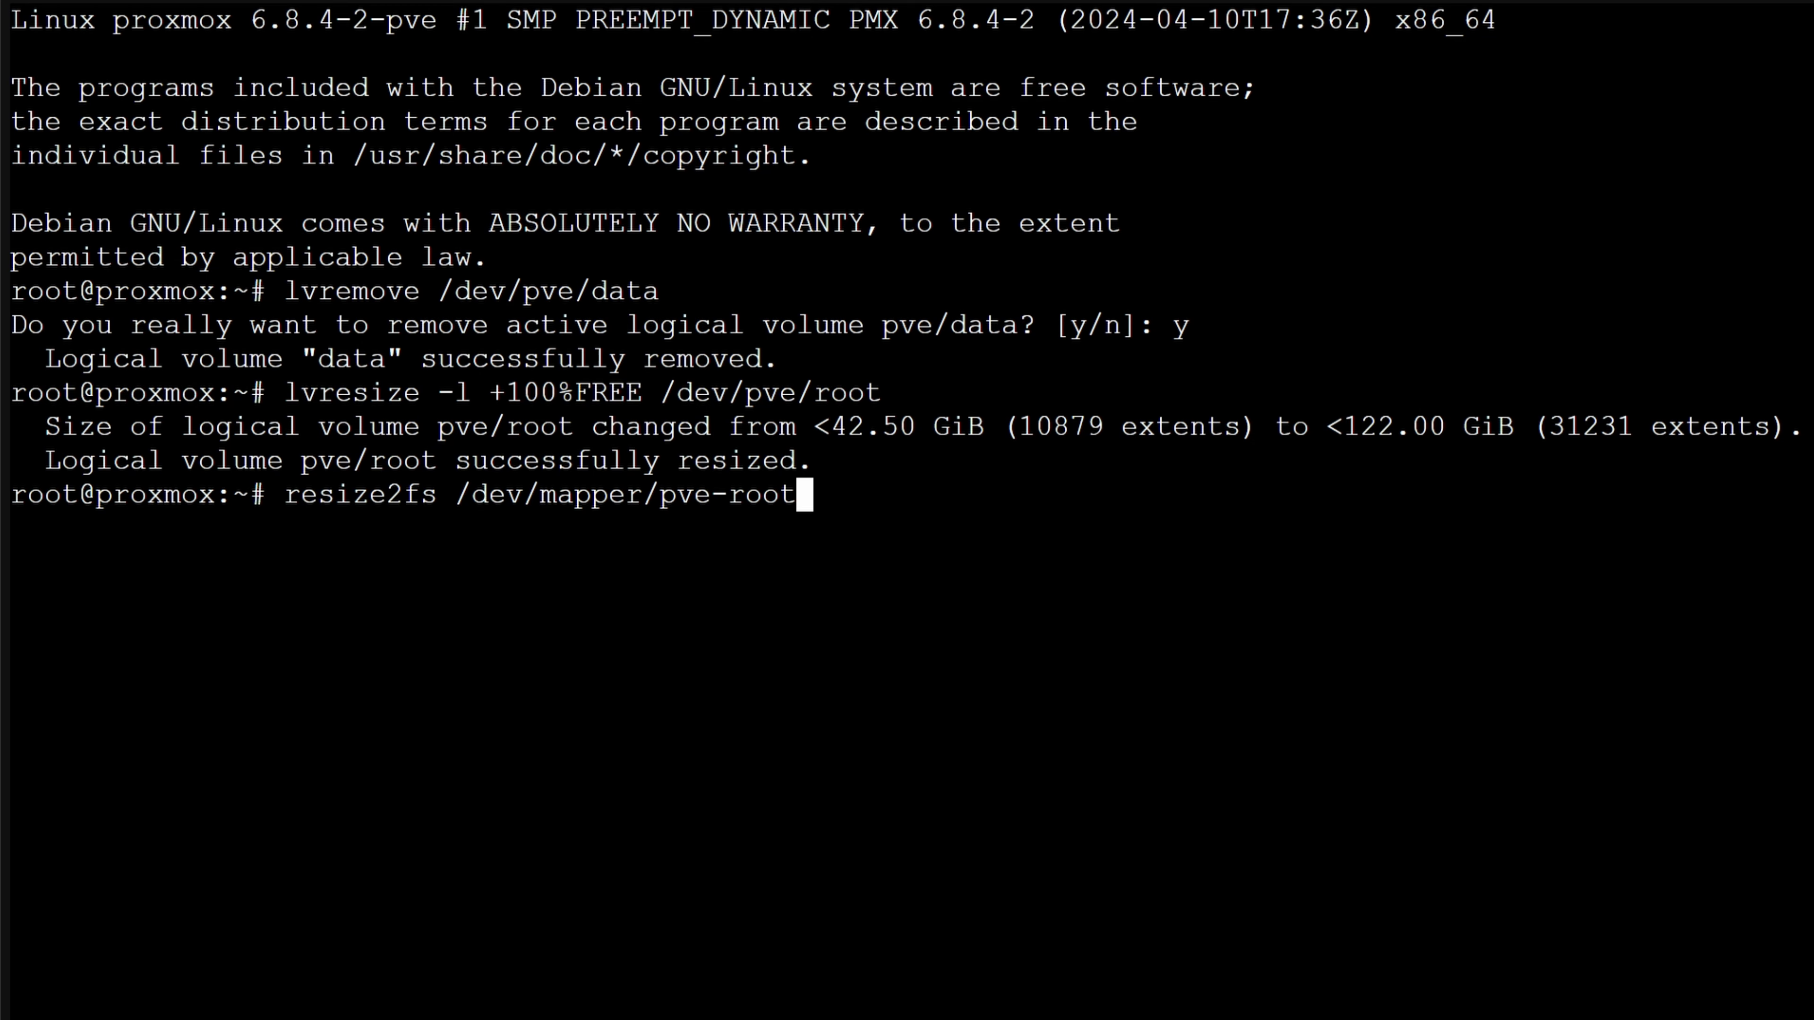
pyautogui.press('Return')
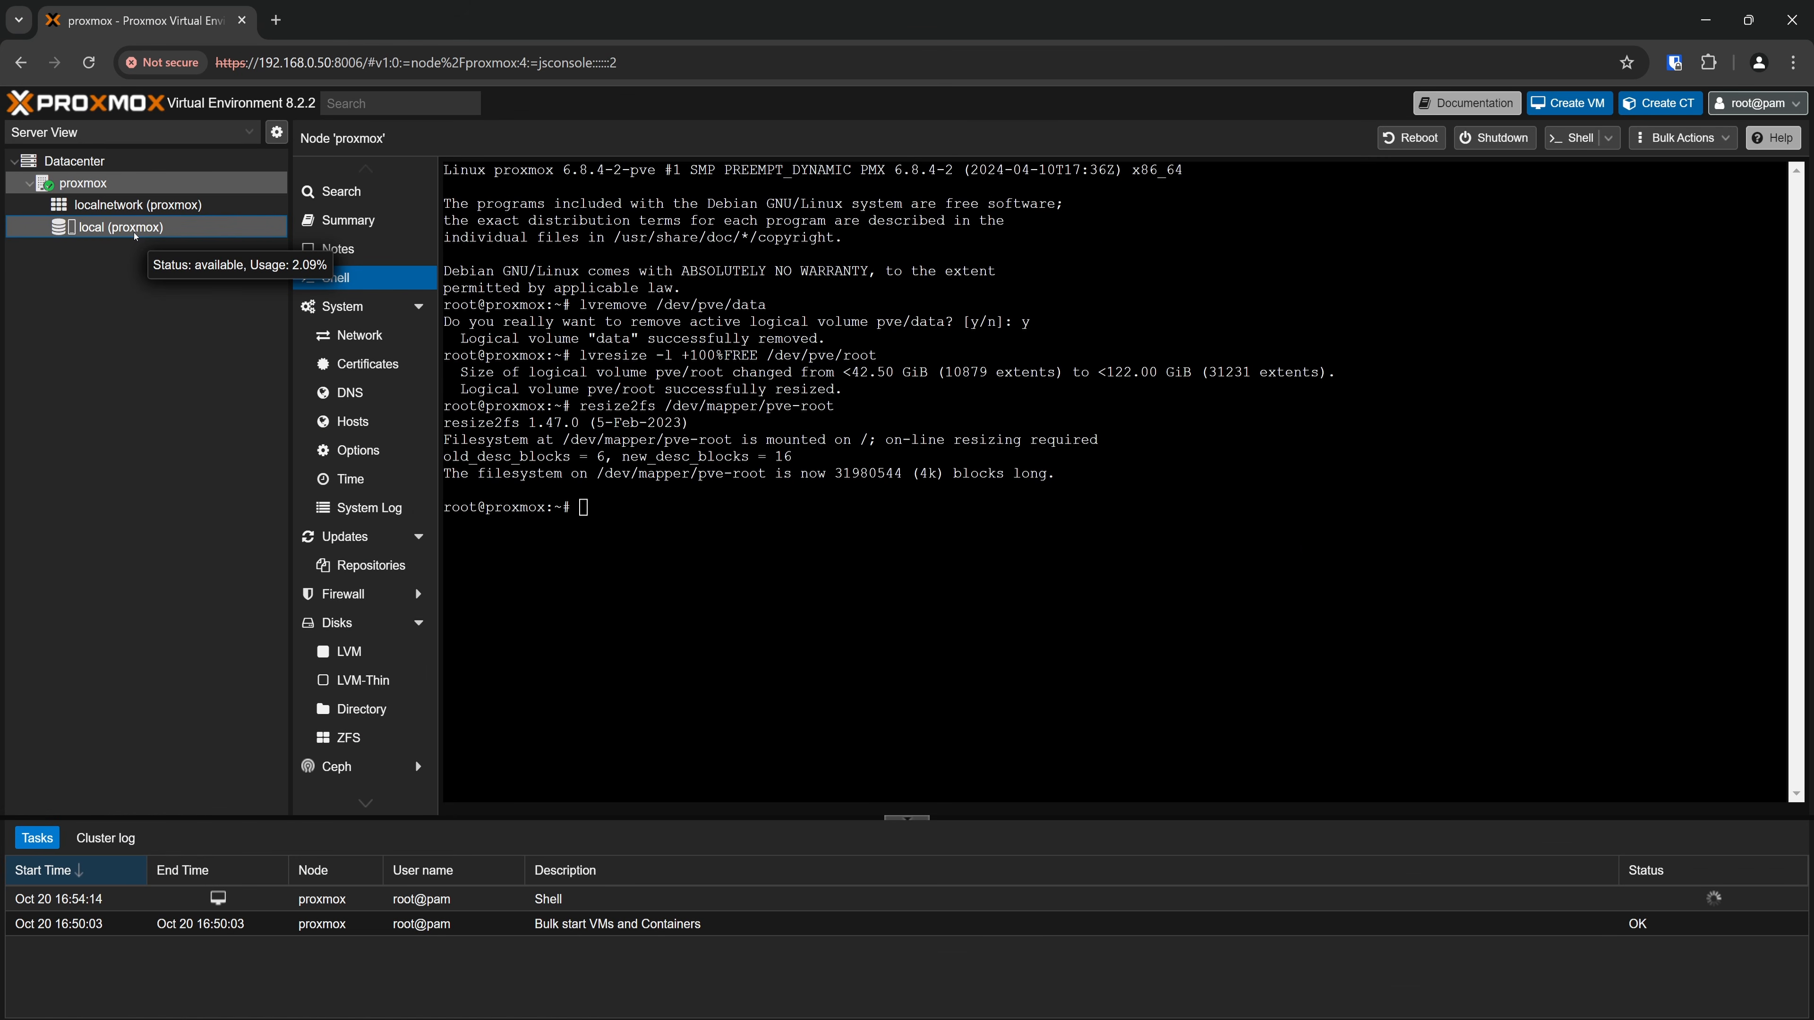
pyautogui.click(135, 233)
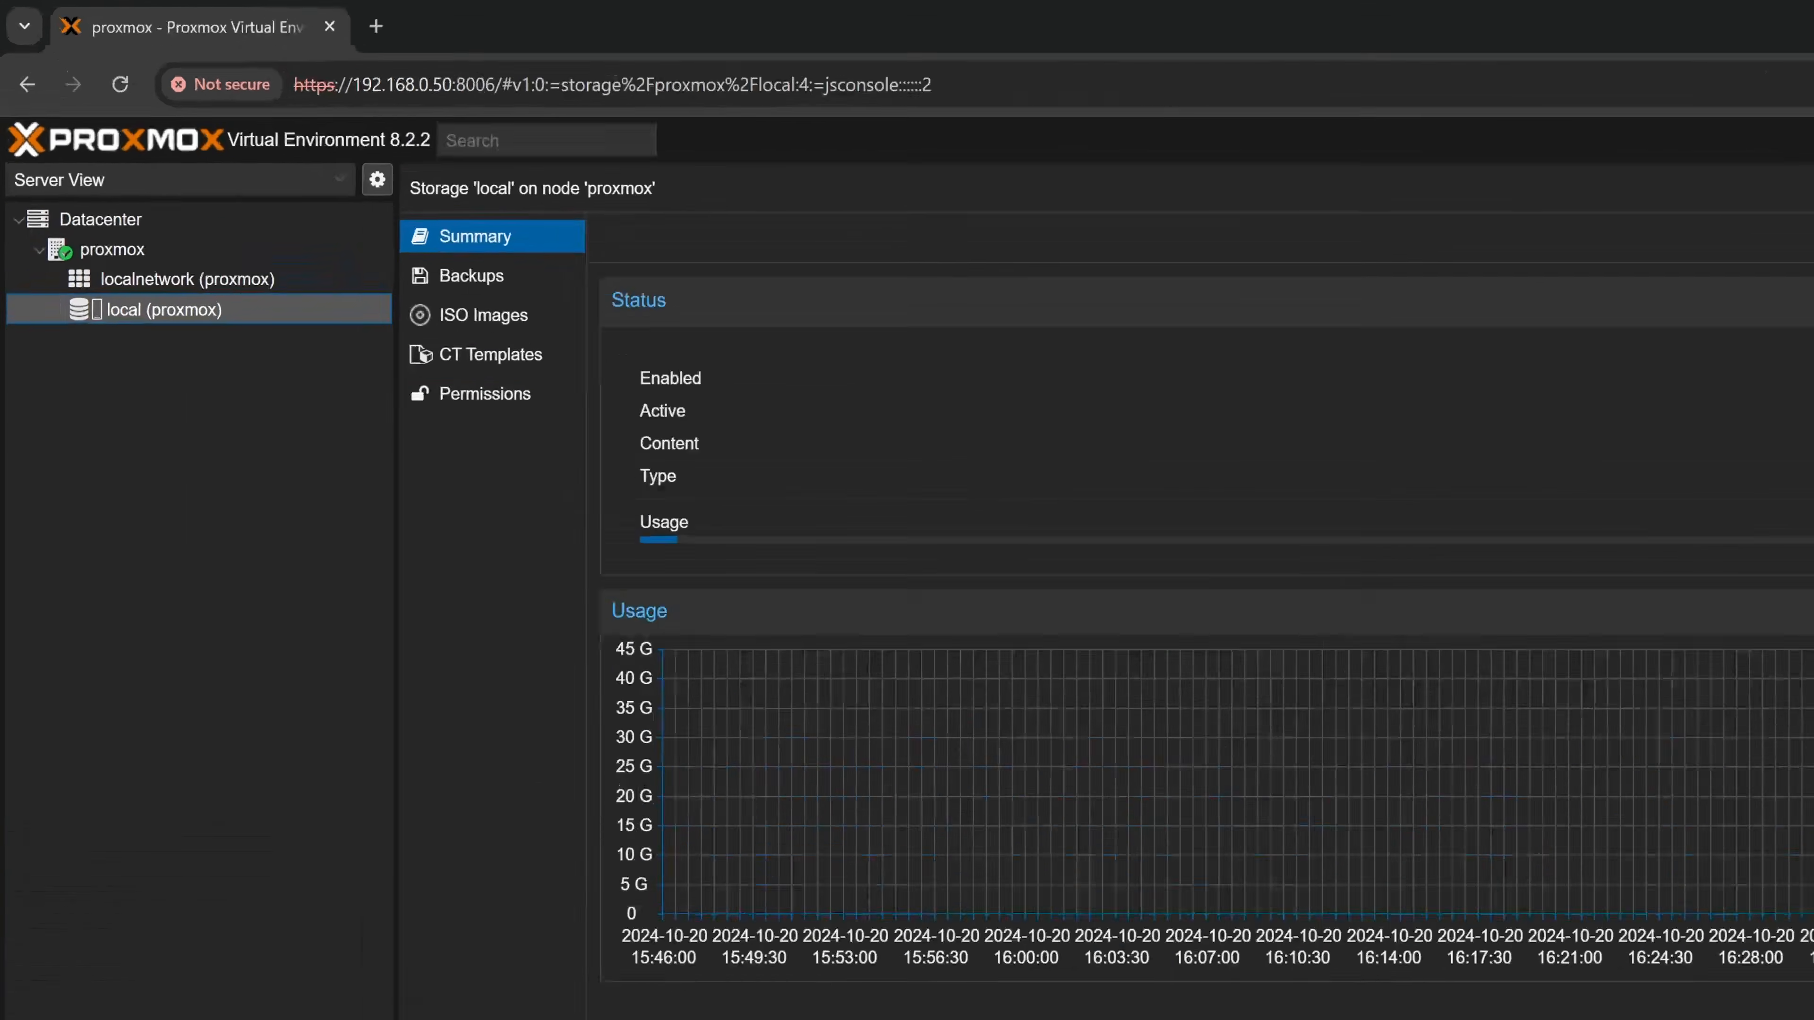
# Add Disk image, Container and Snippets to the content types of the Datacenter's local directory storage, and view that storage's summary
pyautogui.click(74, 160)
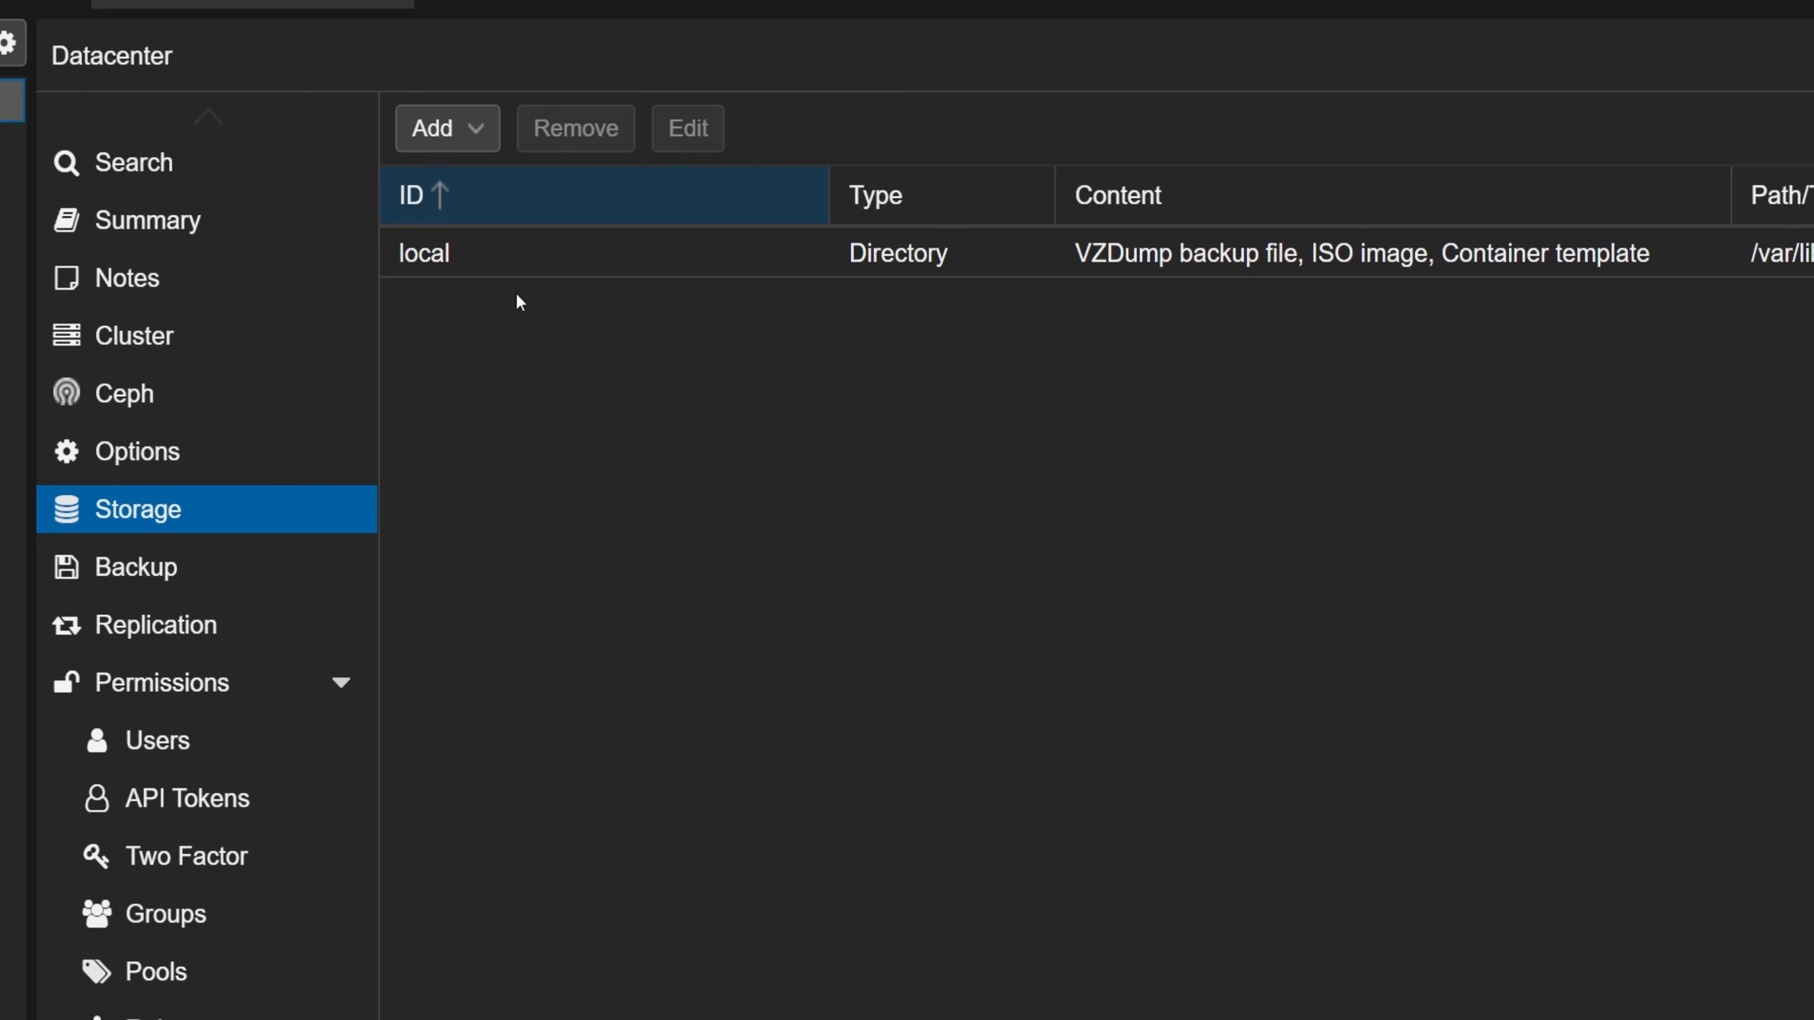
pyautogui.click(725, 264)
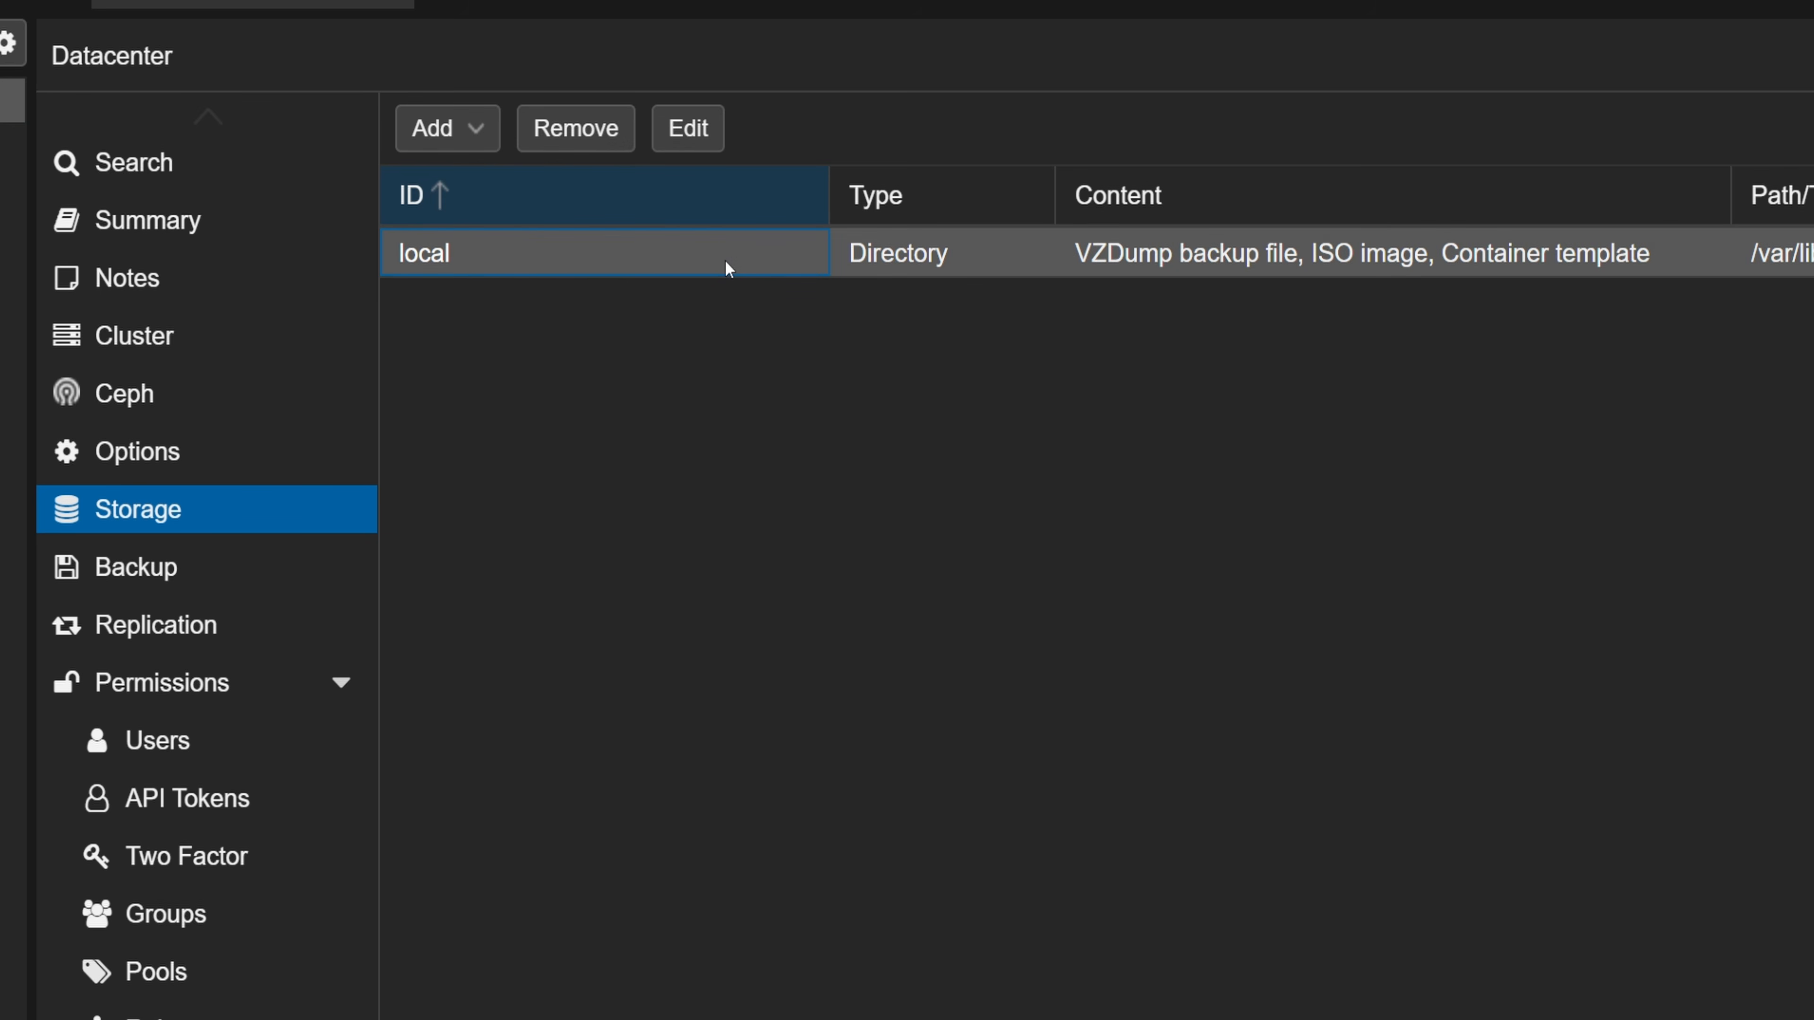
pyautogui.click(685, 128)
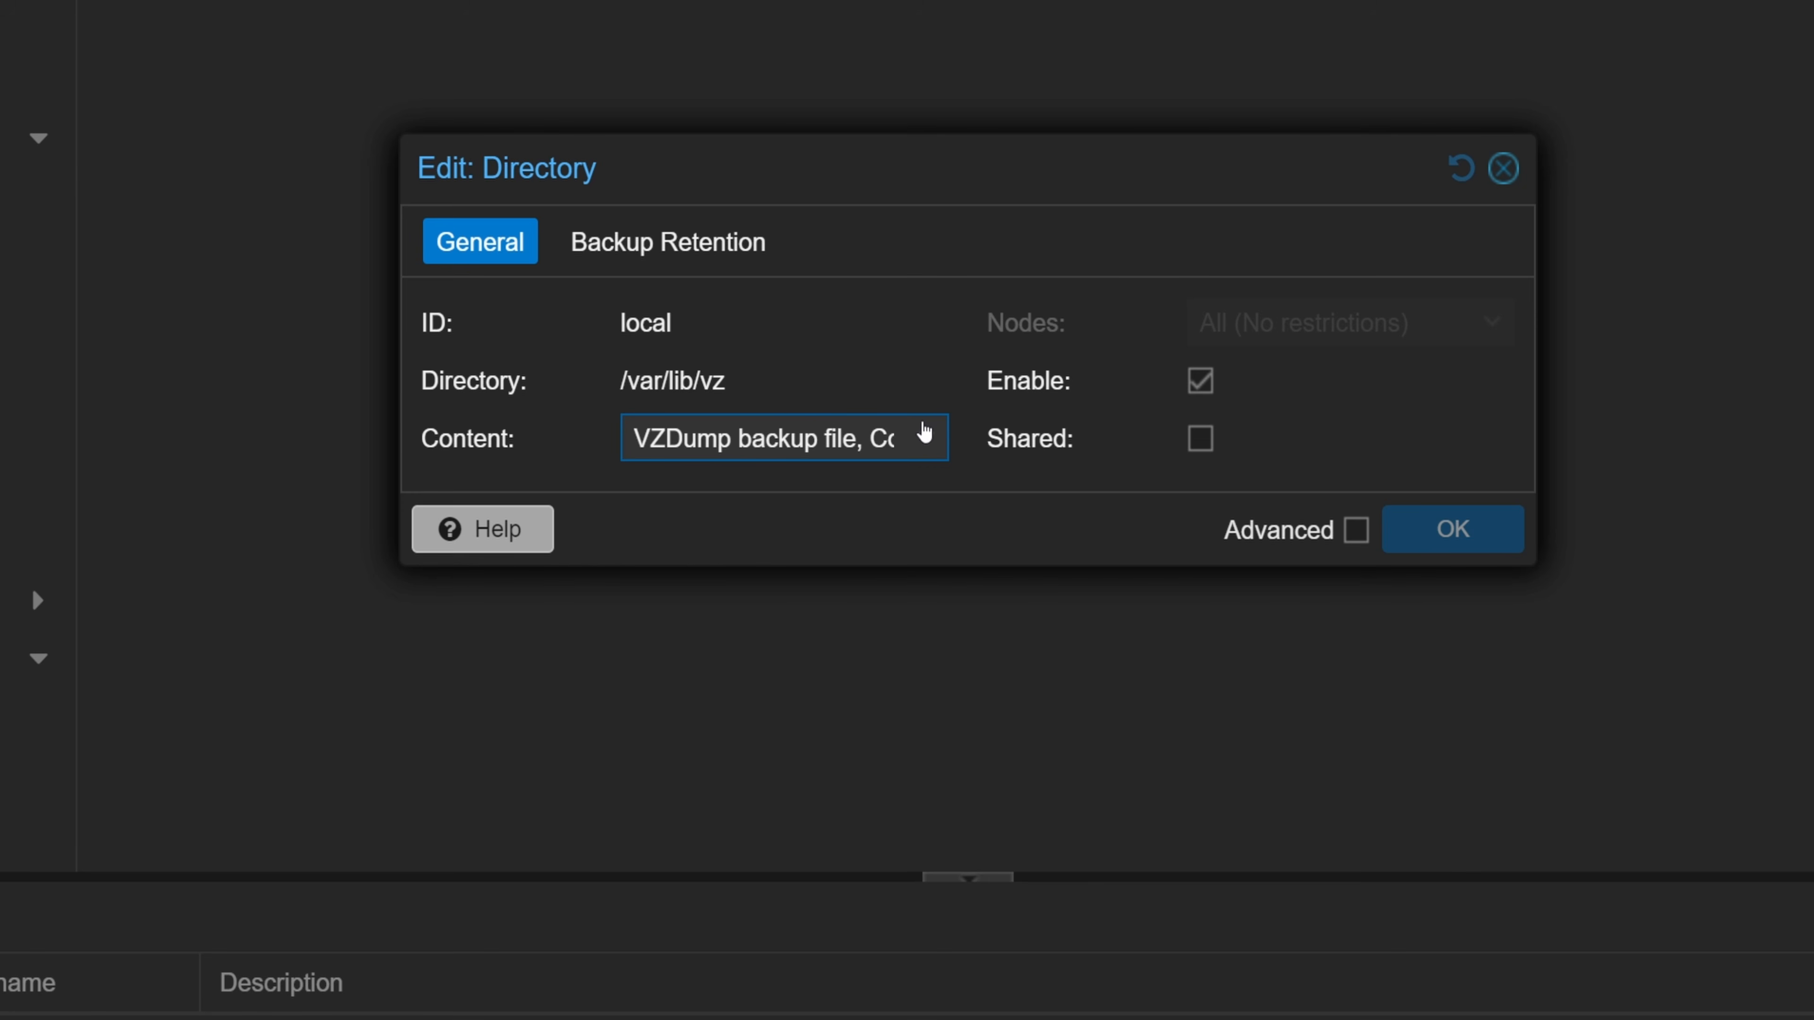
pyautogui.click(925, 436)
pyautogui.click(744, 490)
pyautogui.click(725, 687)
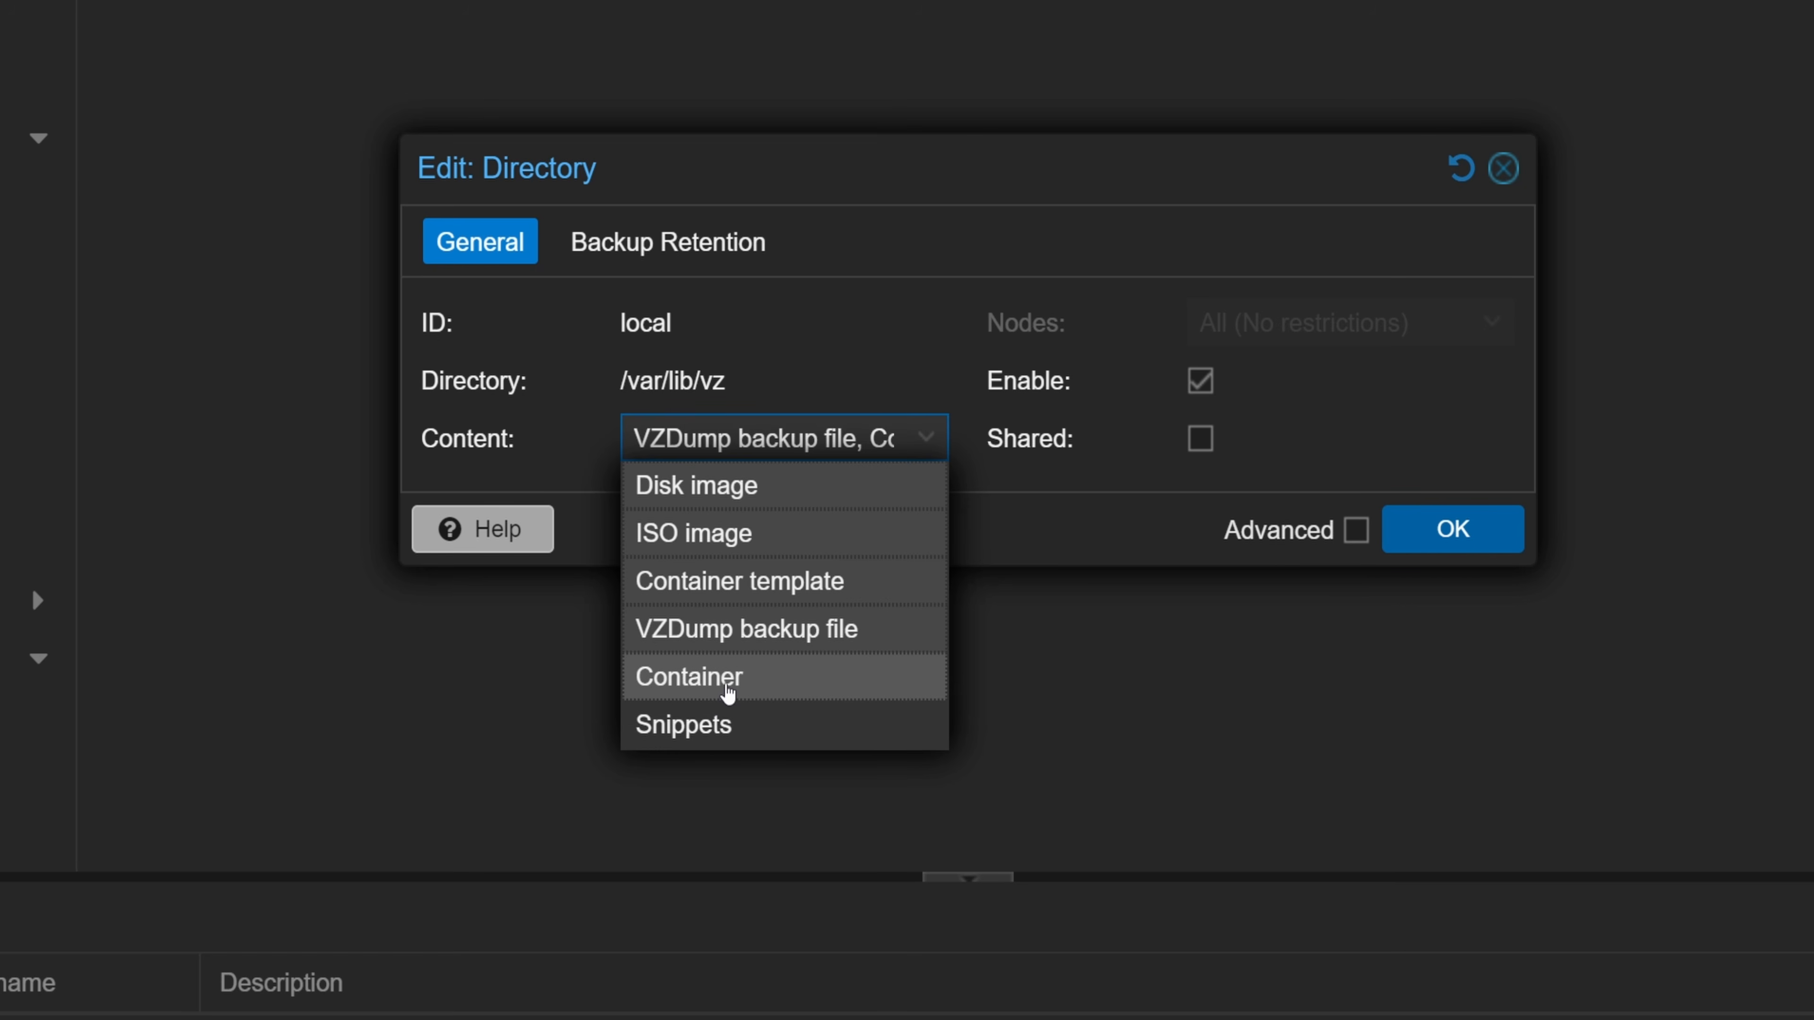
pyautogui.click(744, 723)
pyautogui.click(1206, 530)
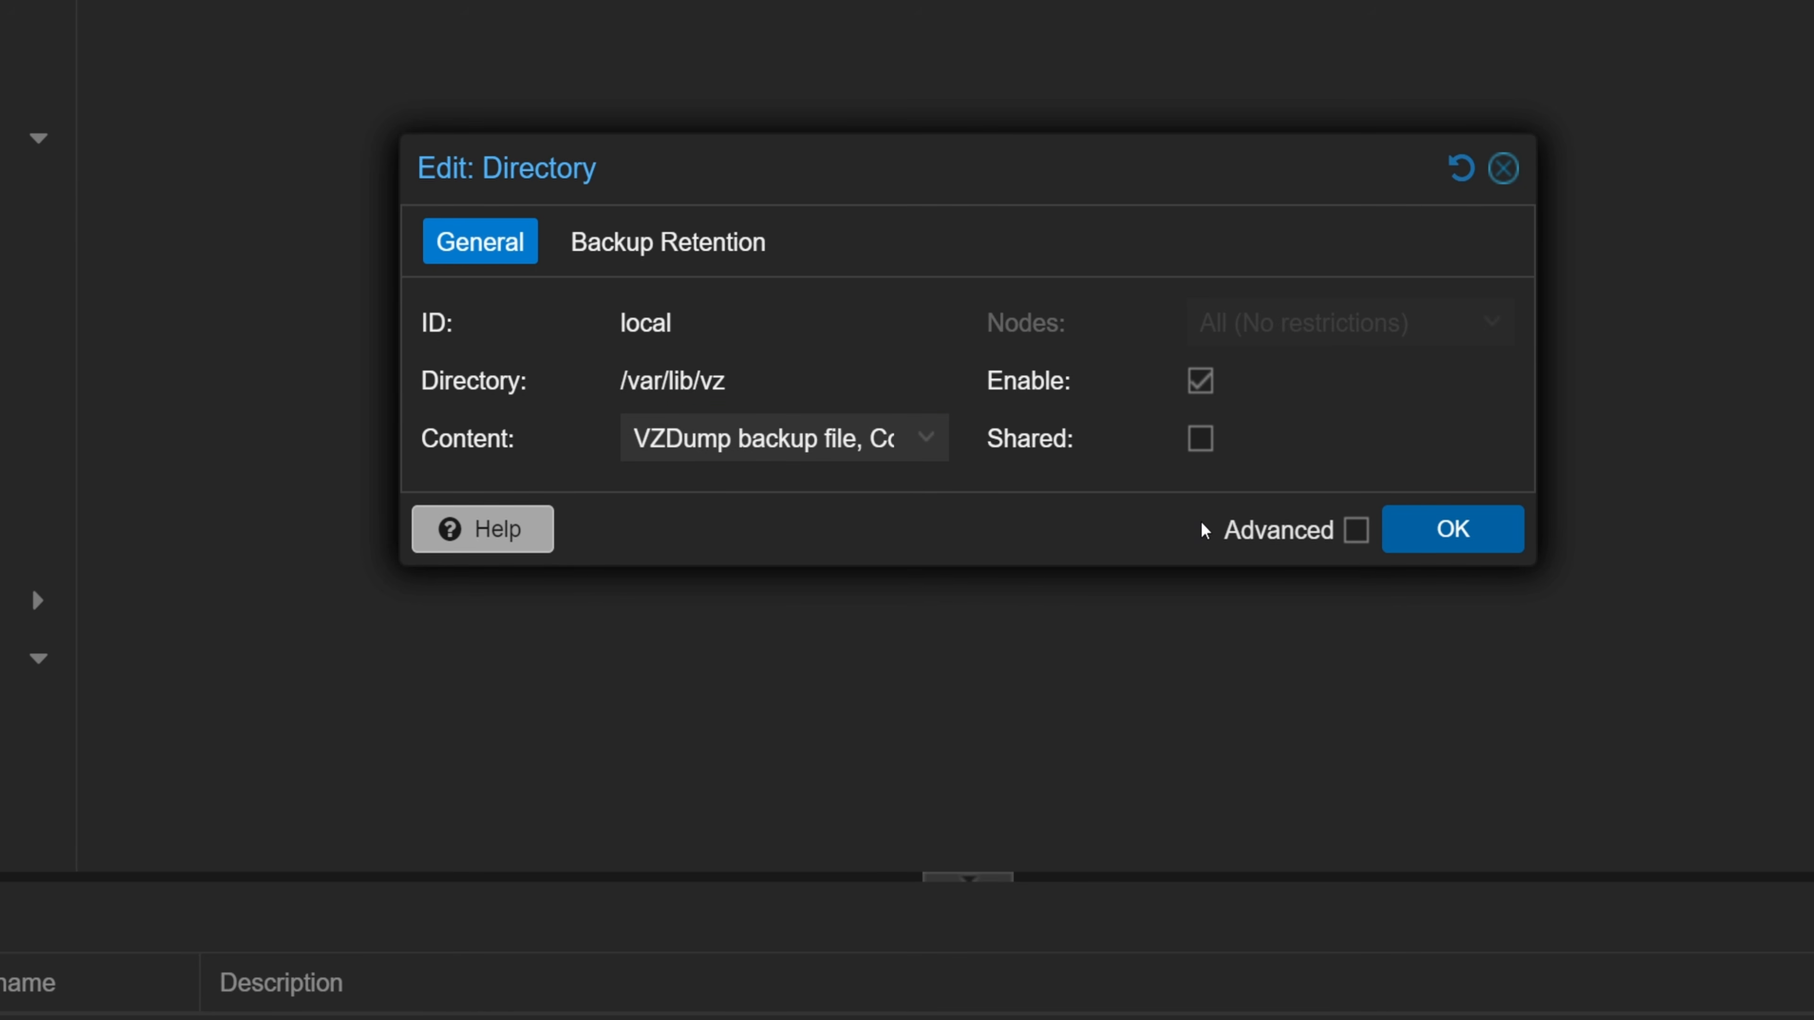
pyautogui.click(1491, 533)
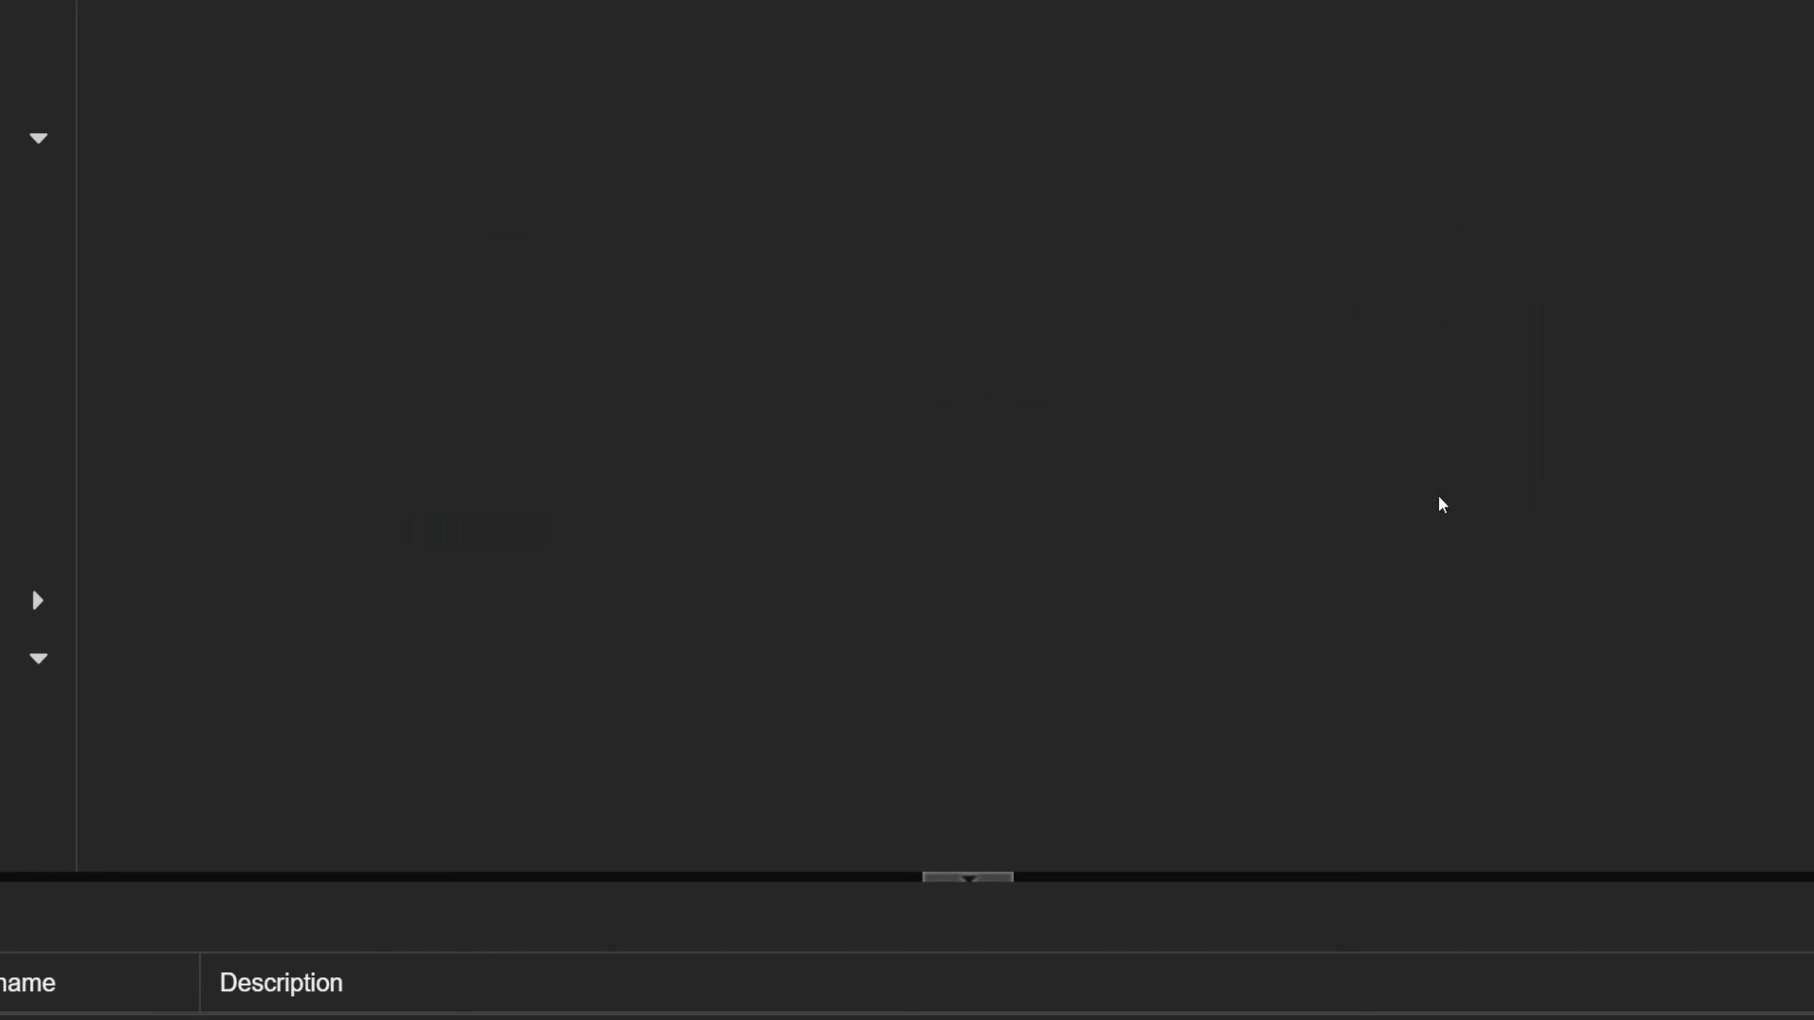
pyautogui.click(157, 228)
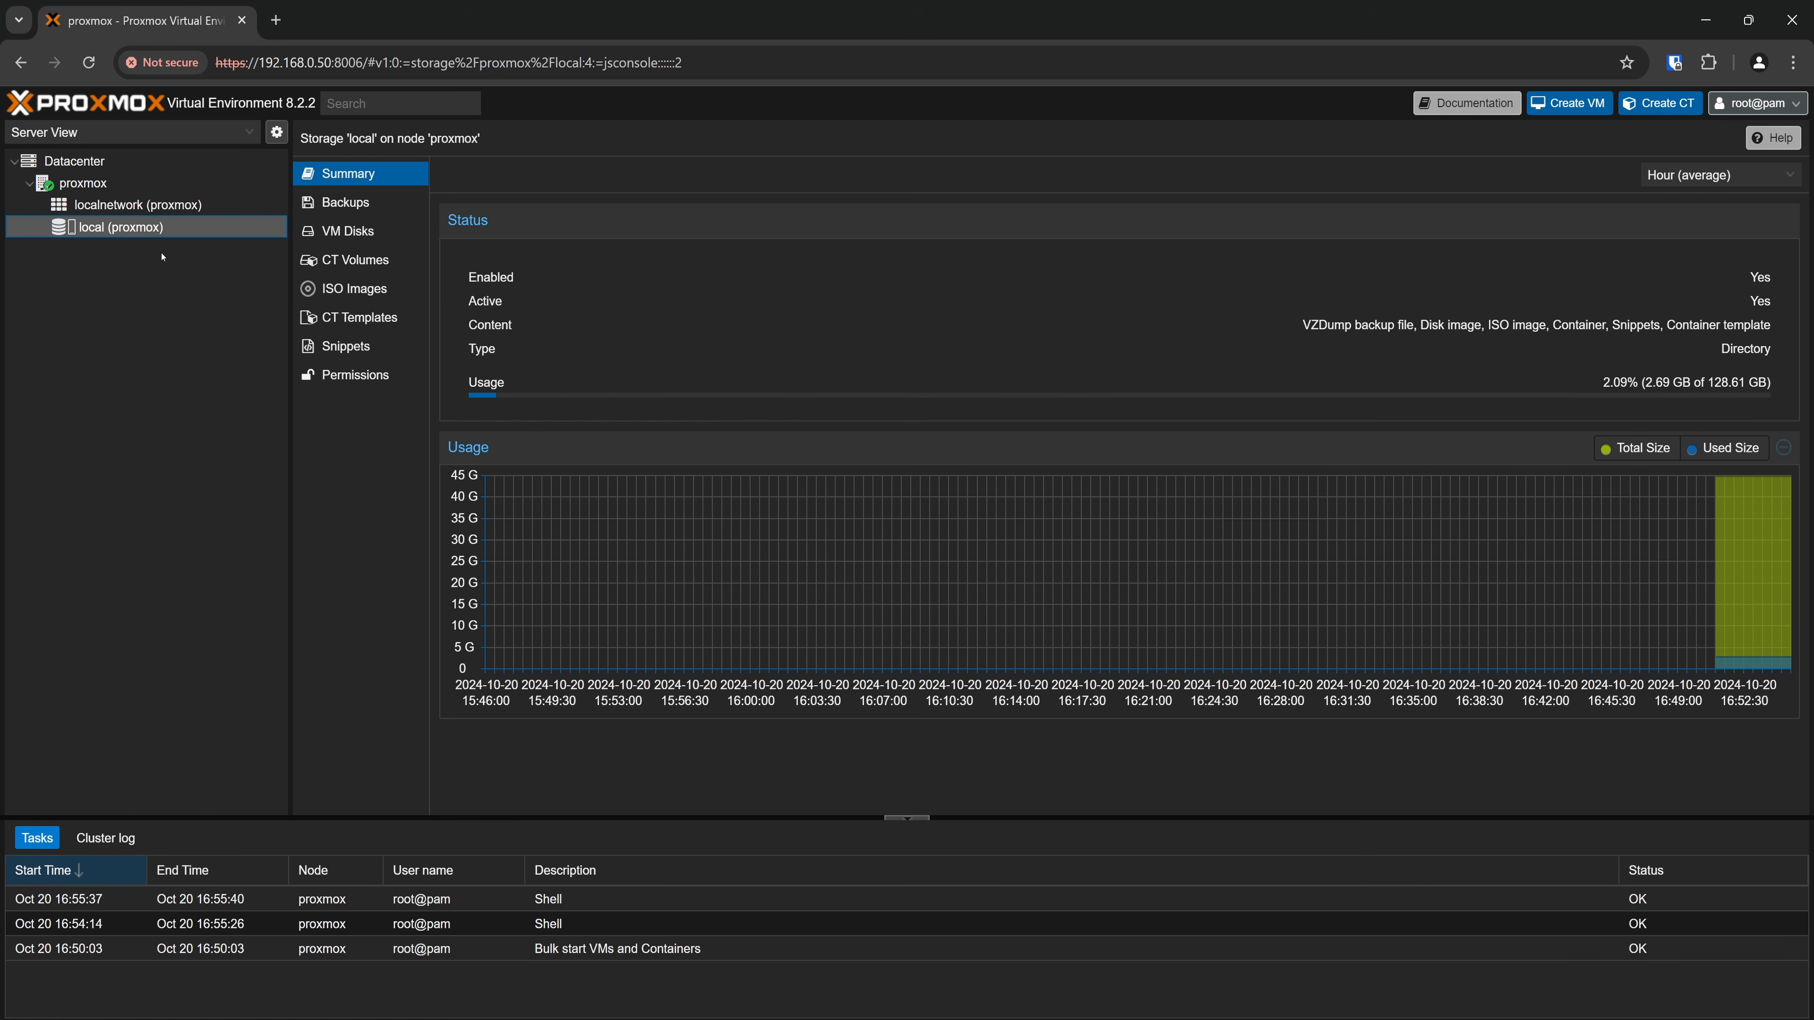
# Try to refresh the proxmox node's package database, dismissing the subscription notice and closing the task output
pyautogui.click(102, 182)
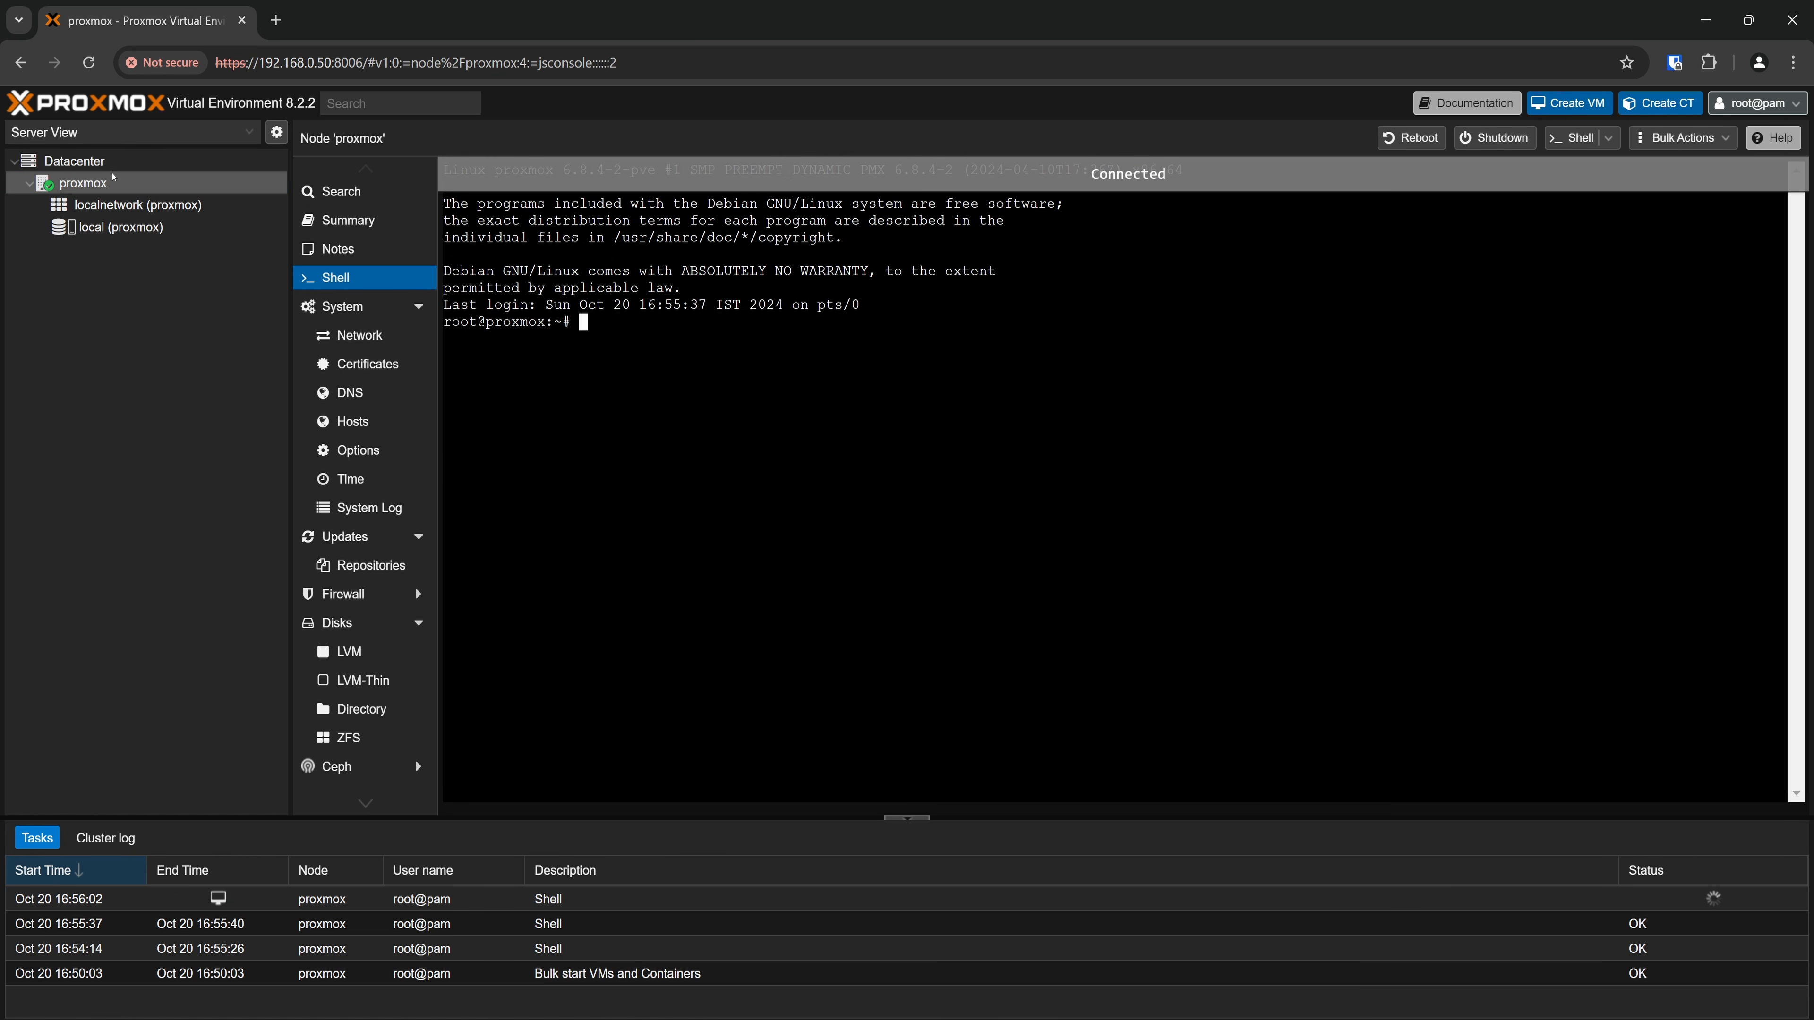
pyautogui.click(338, 537)
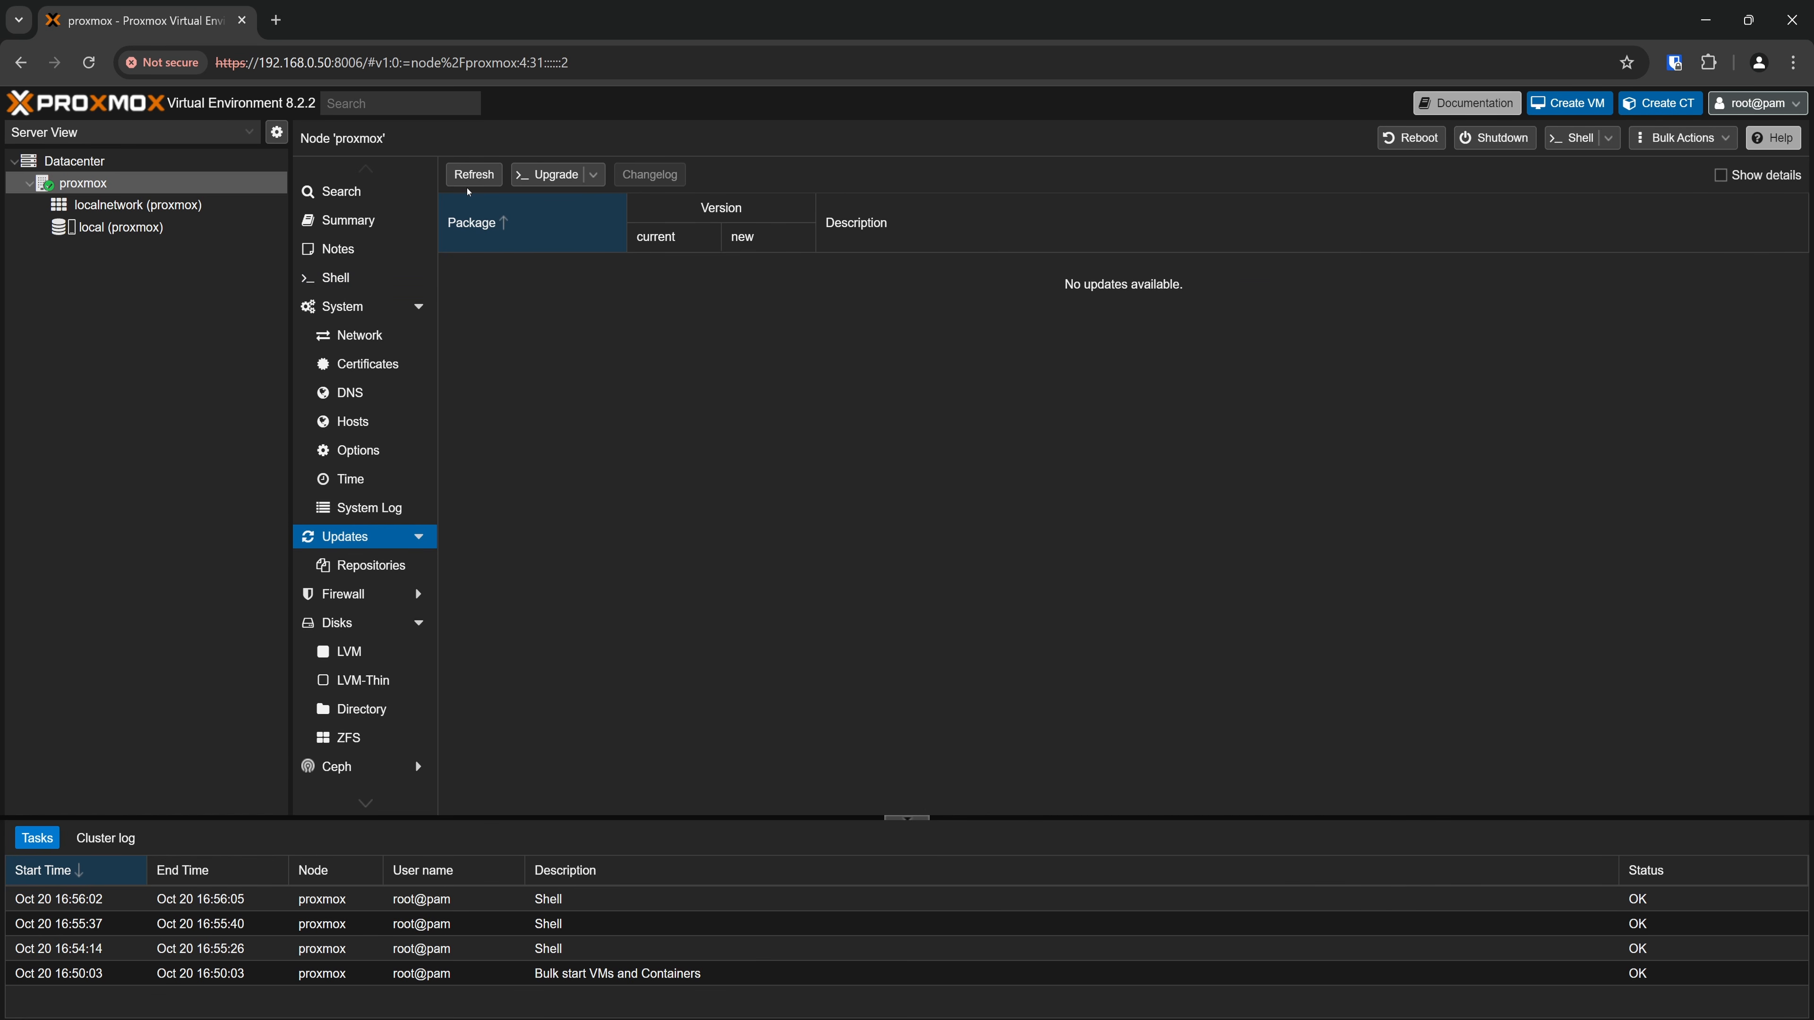
pyautogui.click(471, 186)
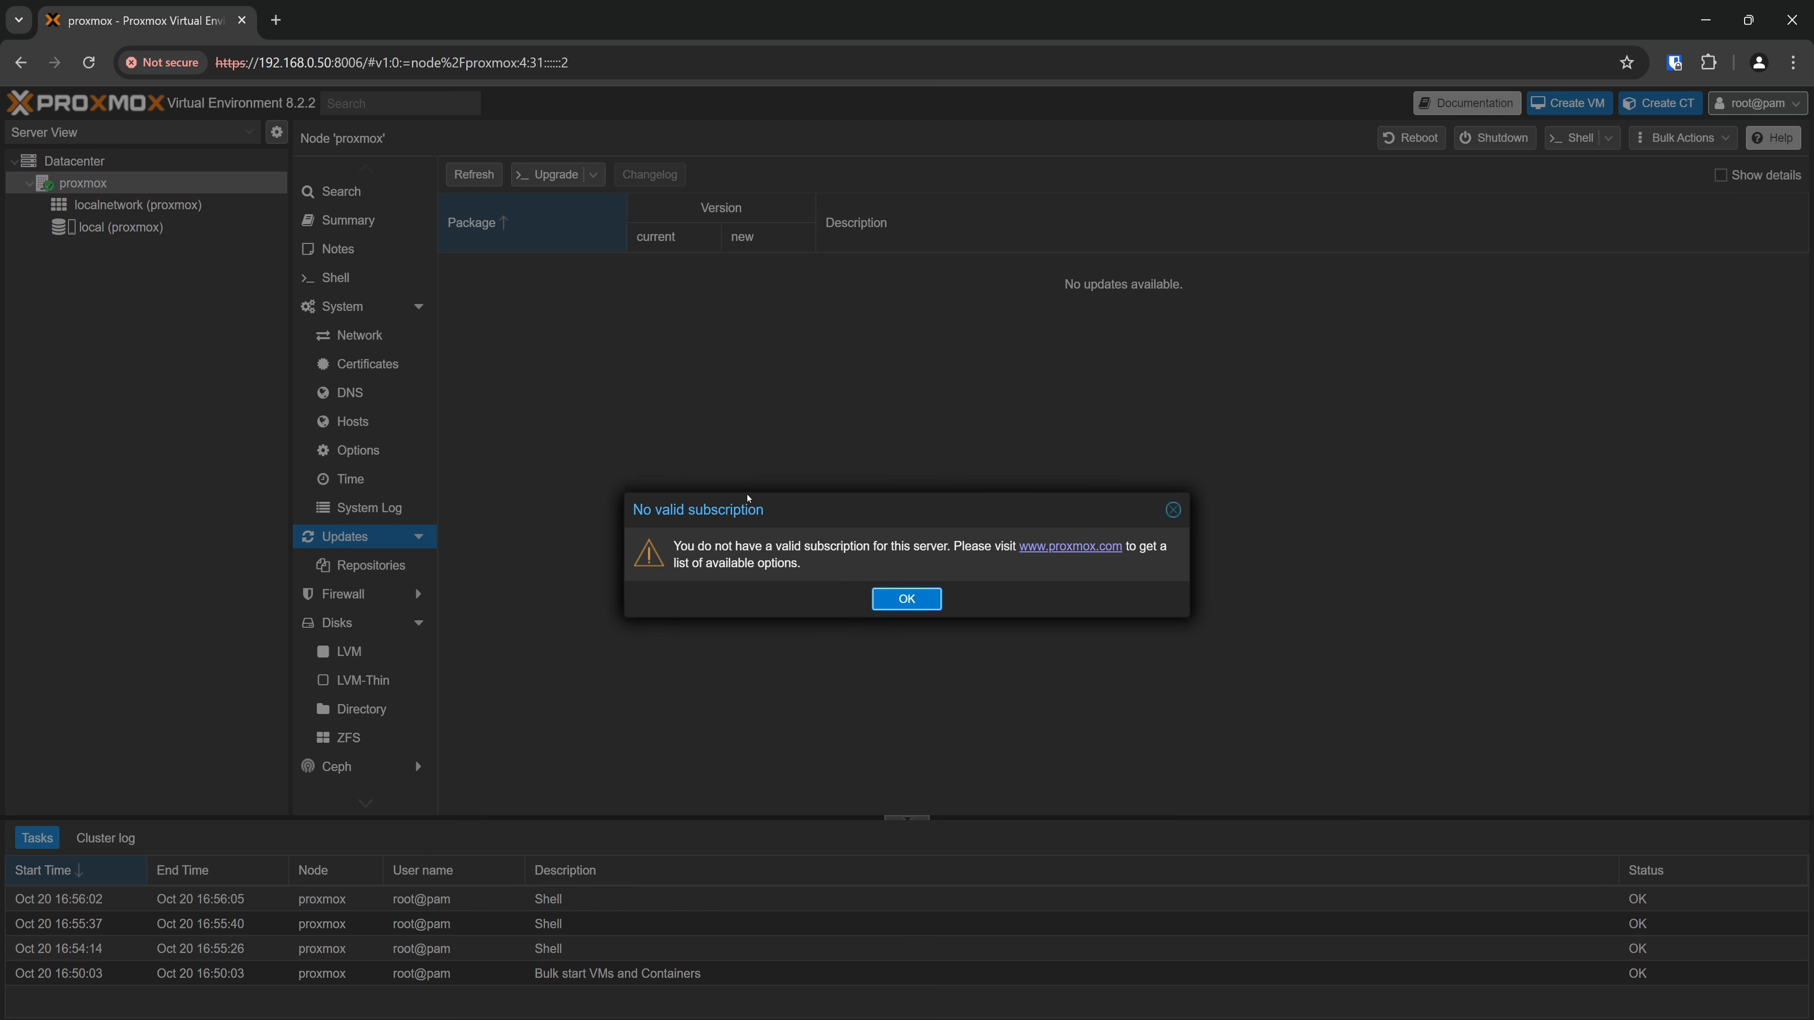
pyautogui.click(894, 603)
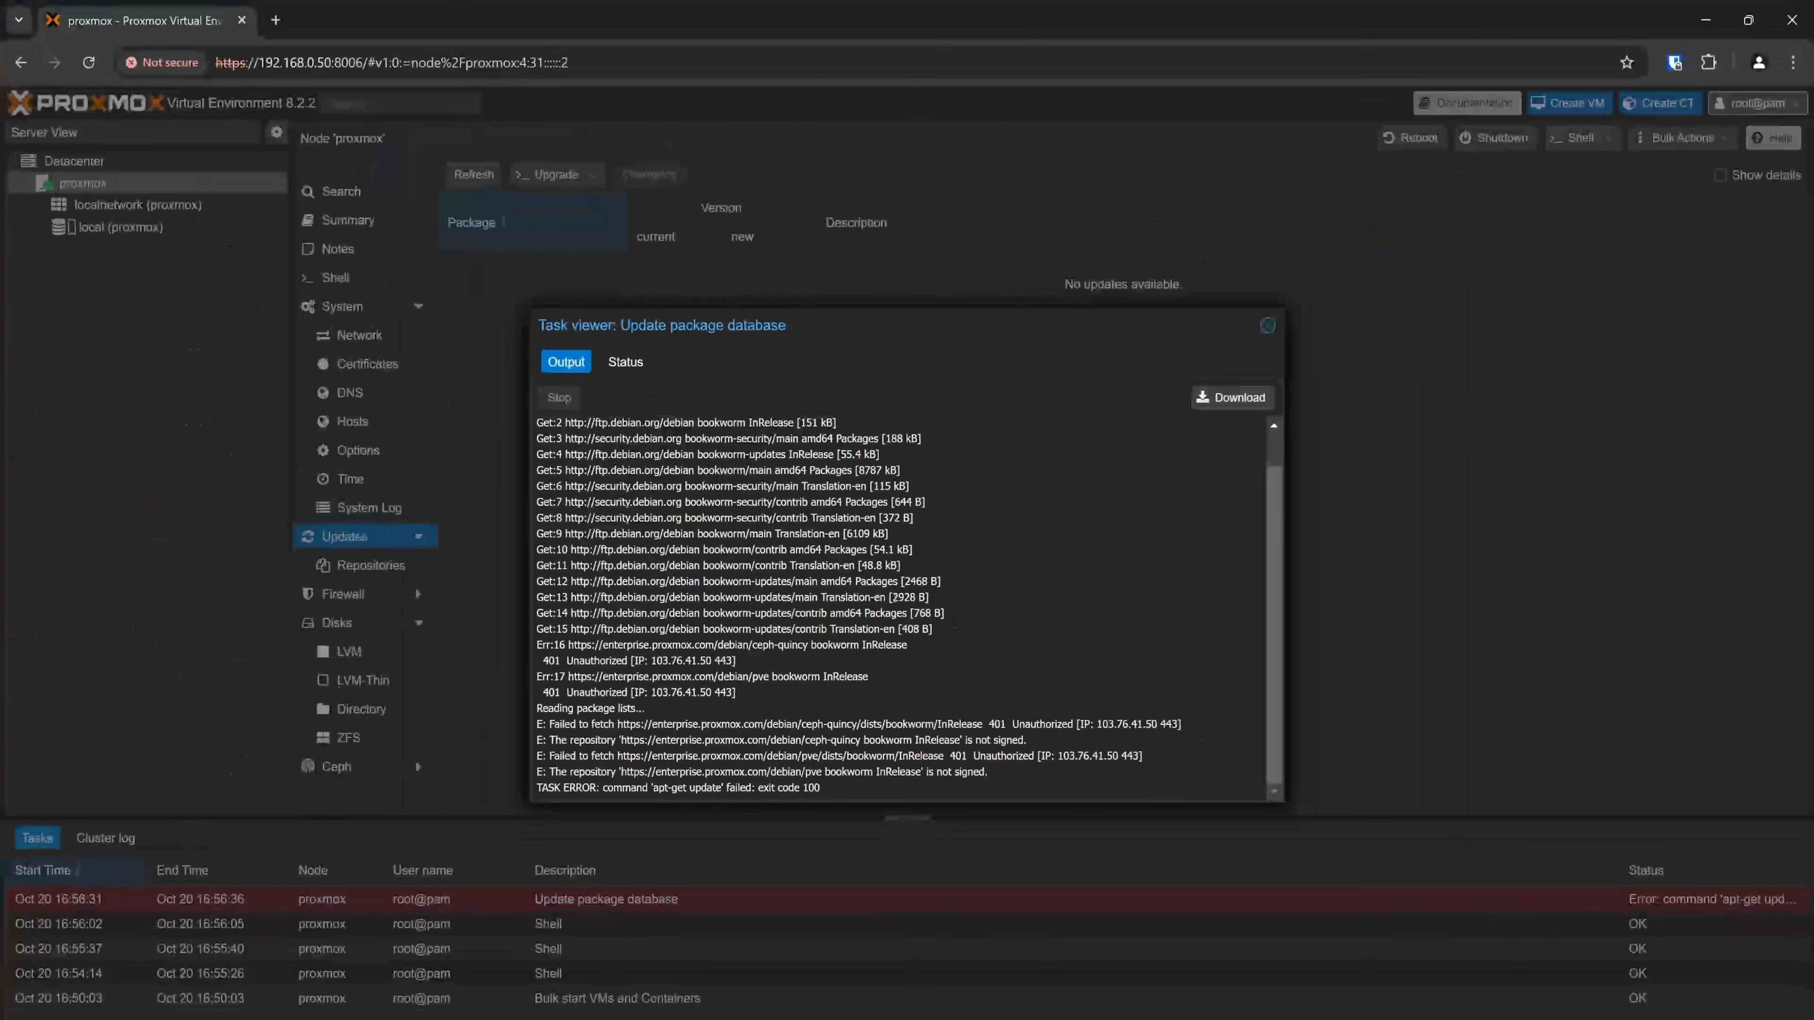
pyautogui.click(1267, 325)
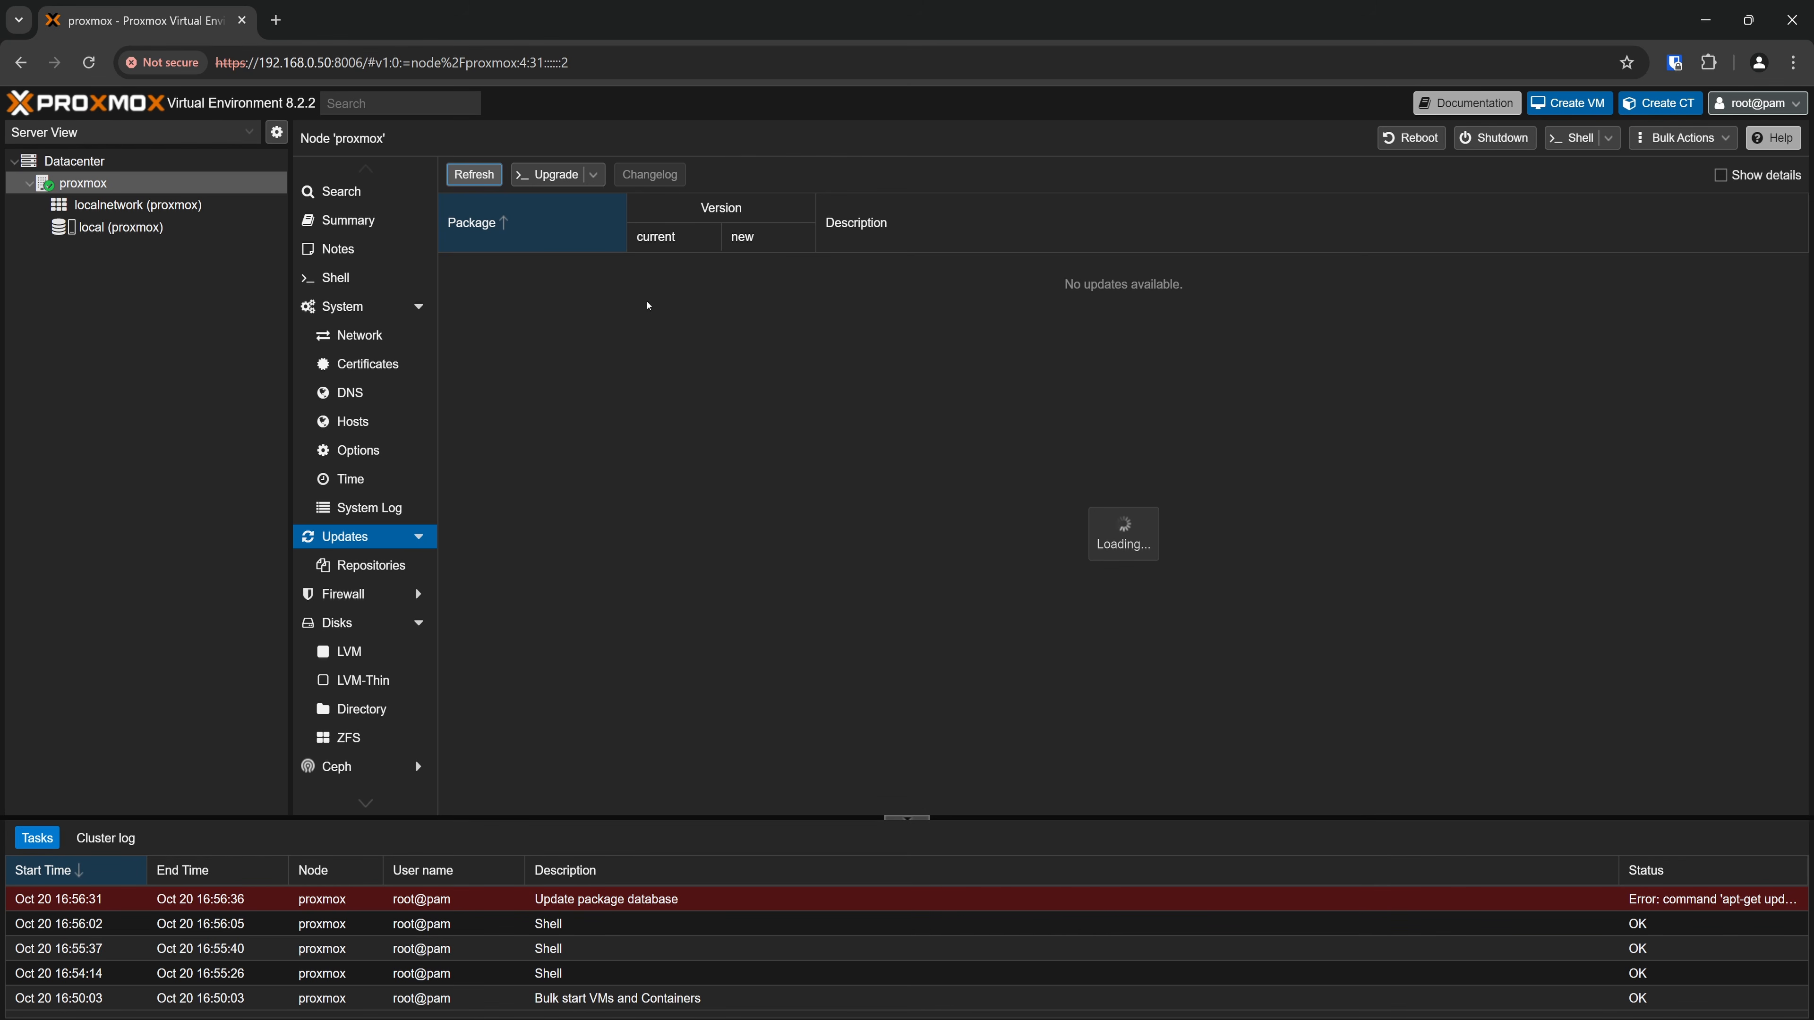
# Disable the pve-enterprise and ceph-quincy enterprise repositories in the proxmox node's APT repository list
pyautogui.click(390, 565)
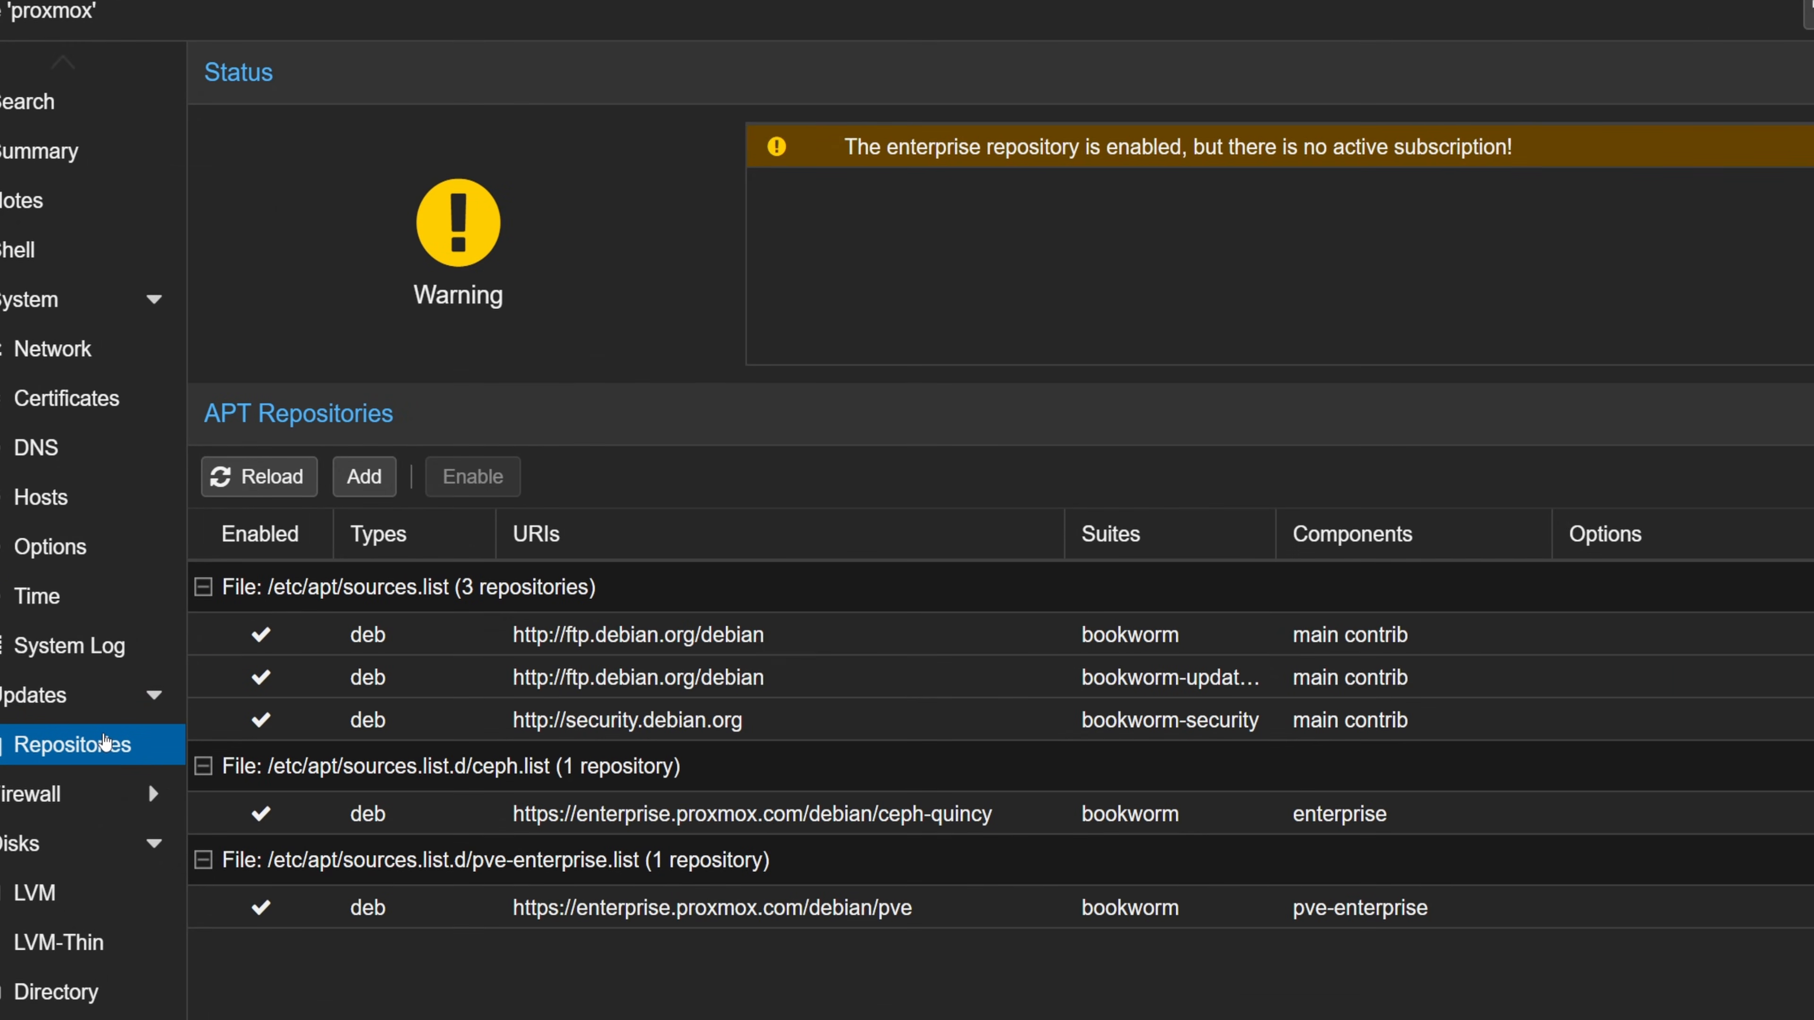
pyautogui.click(711, 906)
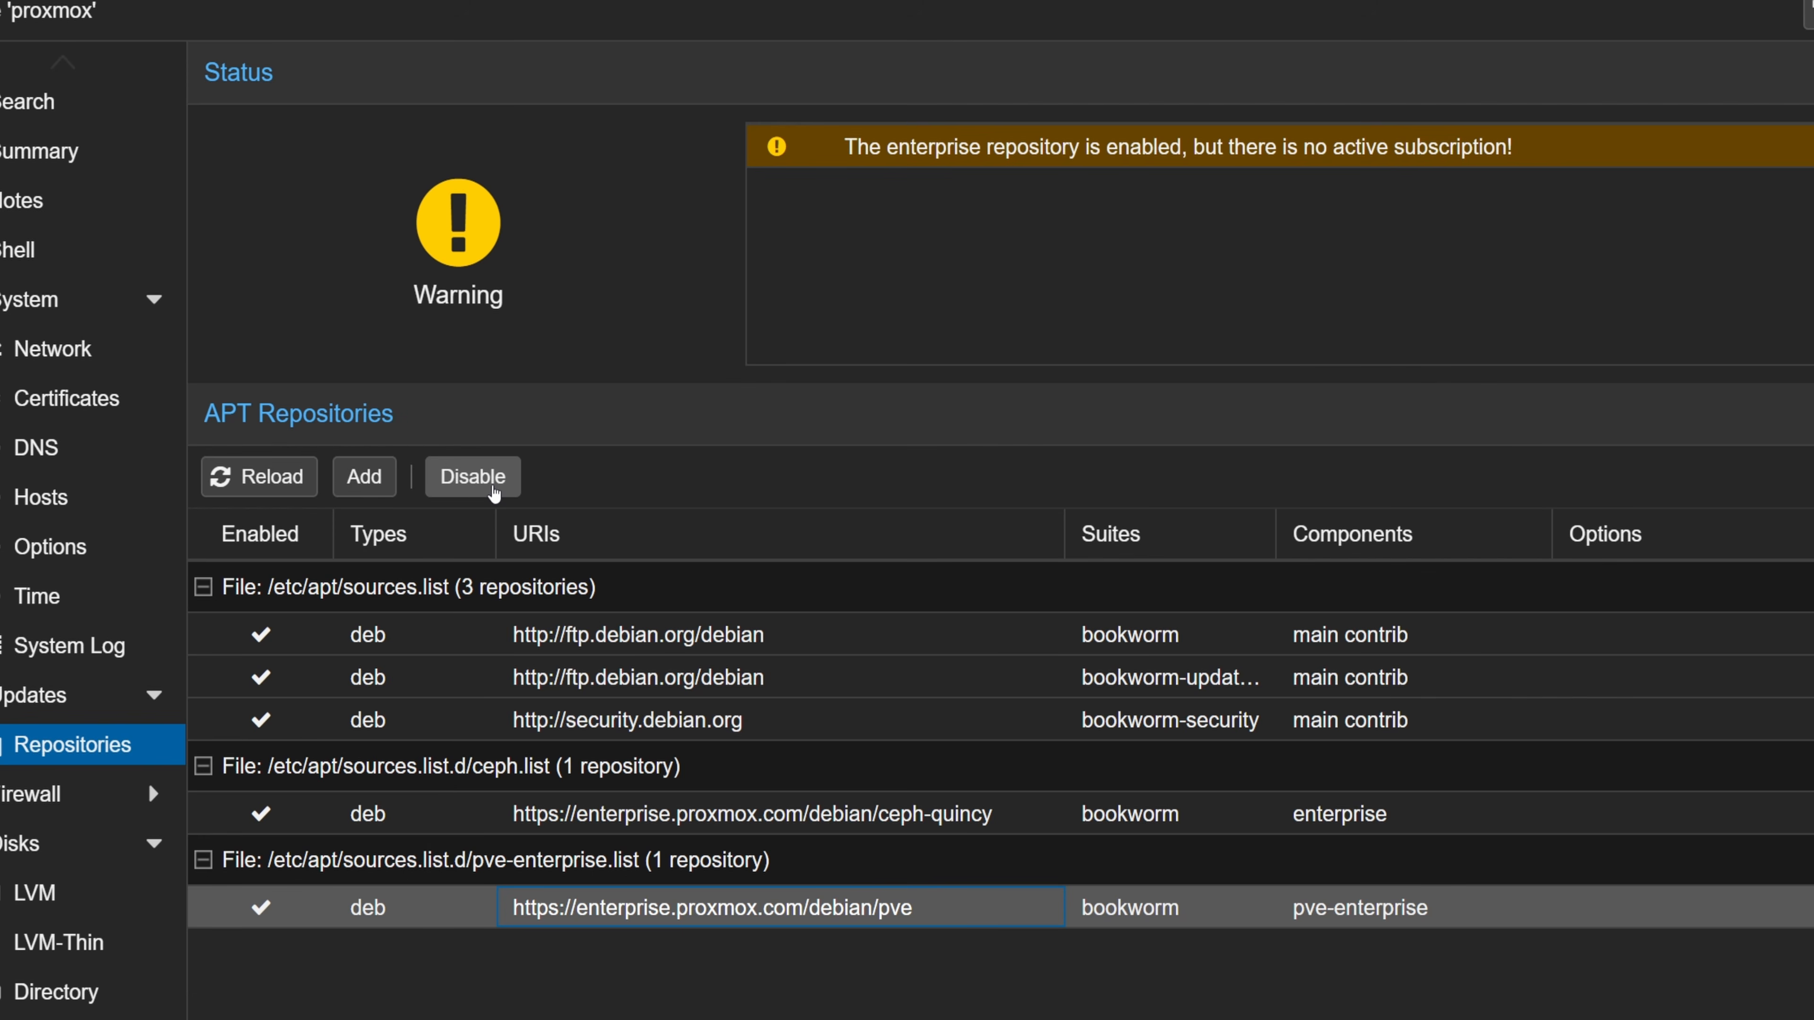
pyautogui.click(492, 489)
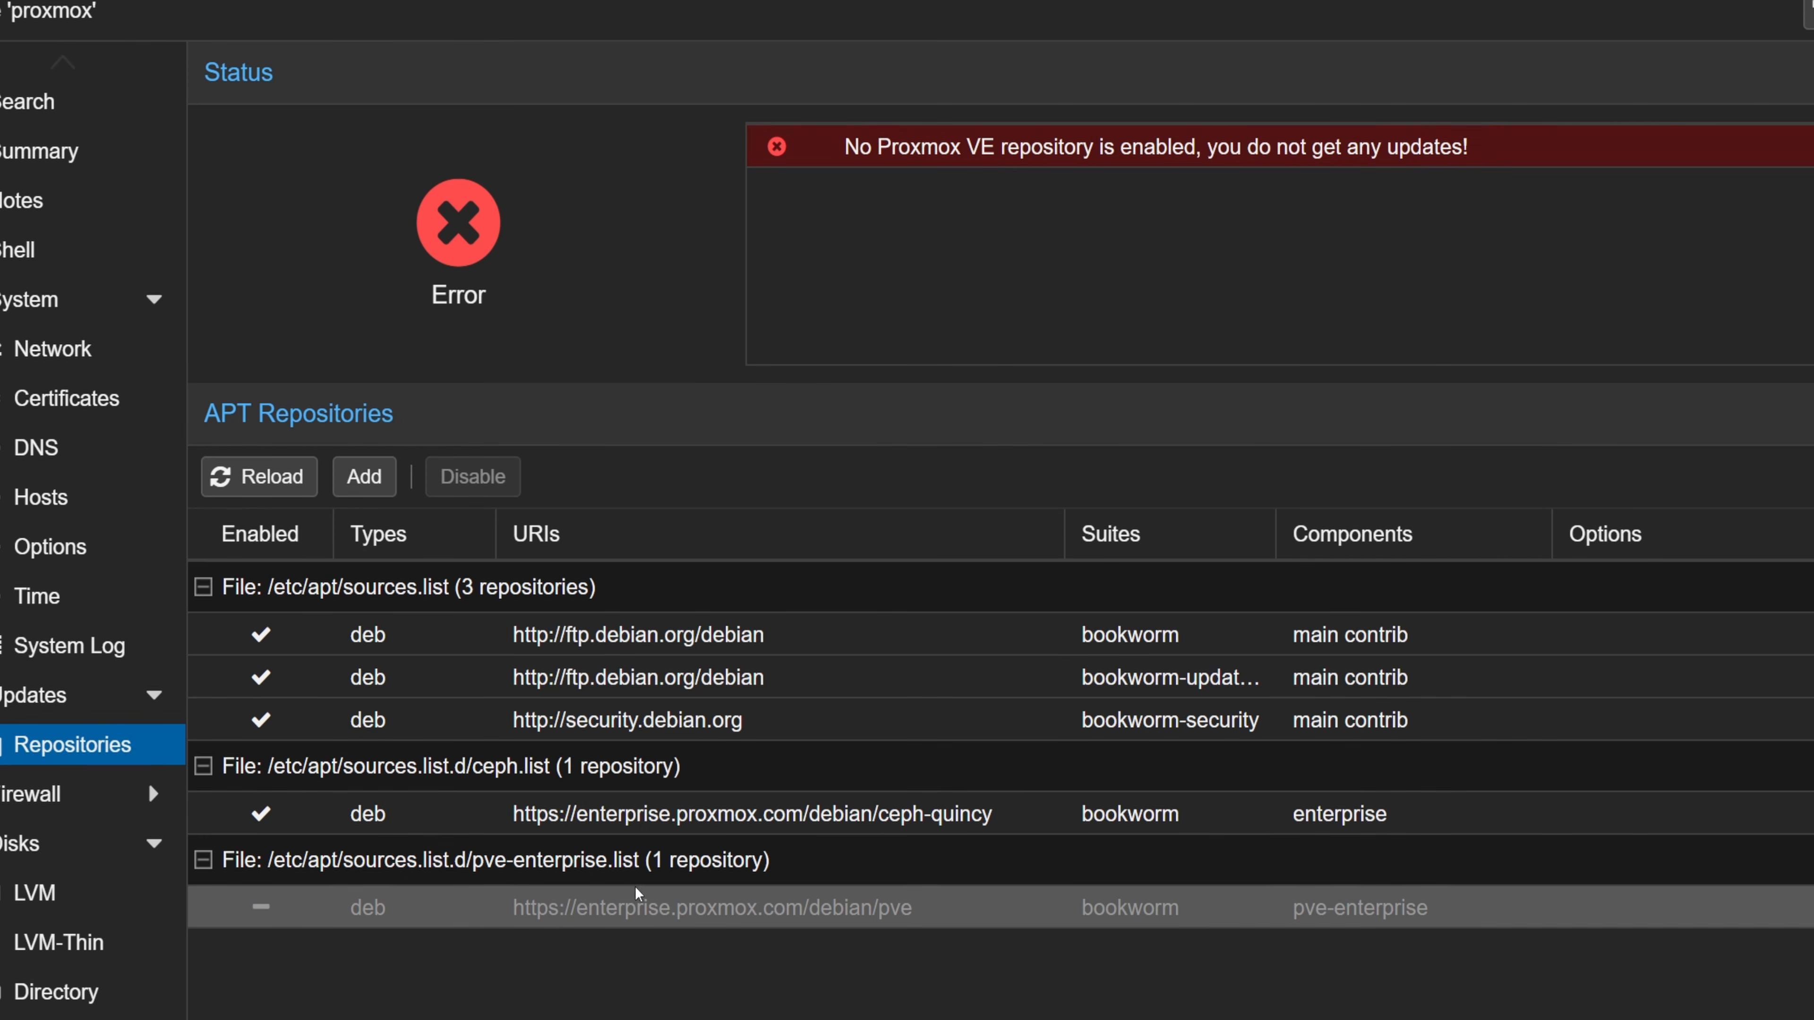
pyautogui.click(602, 822)
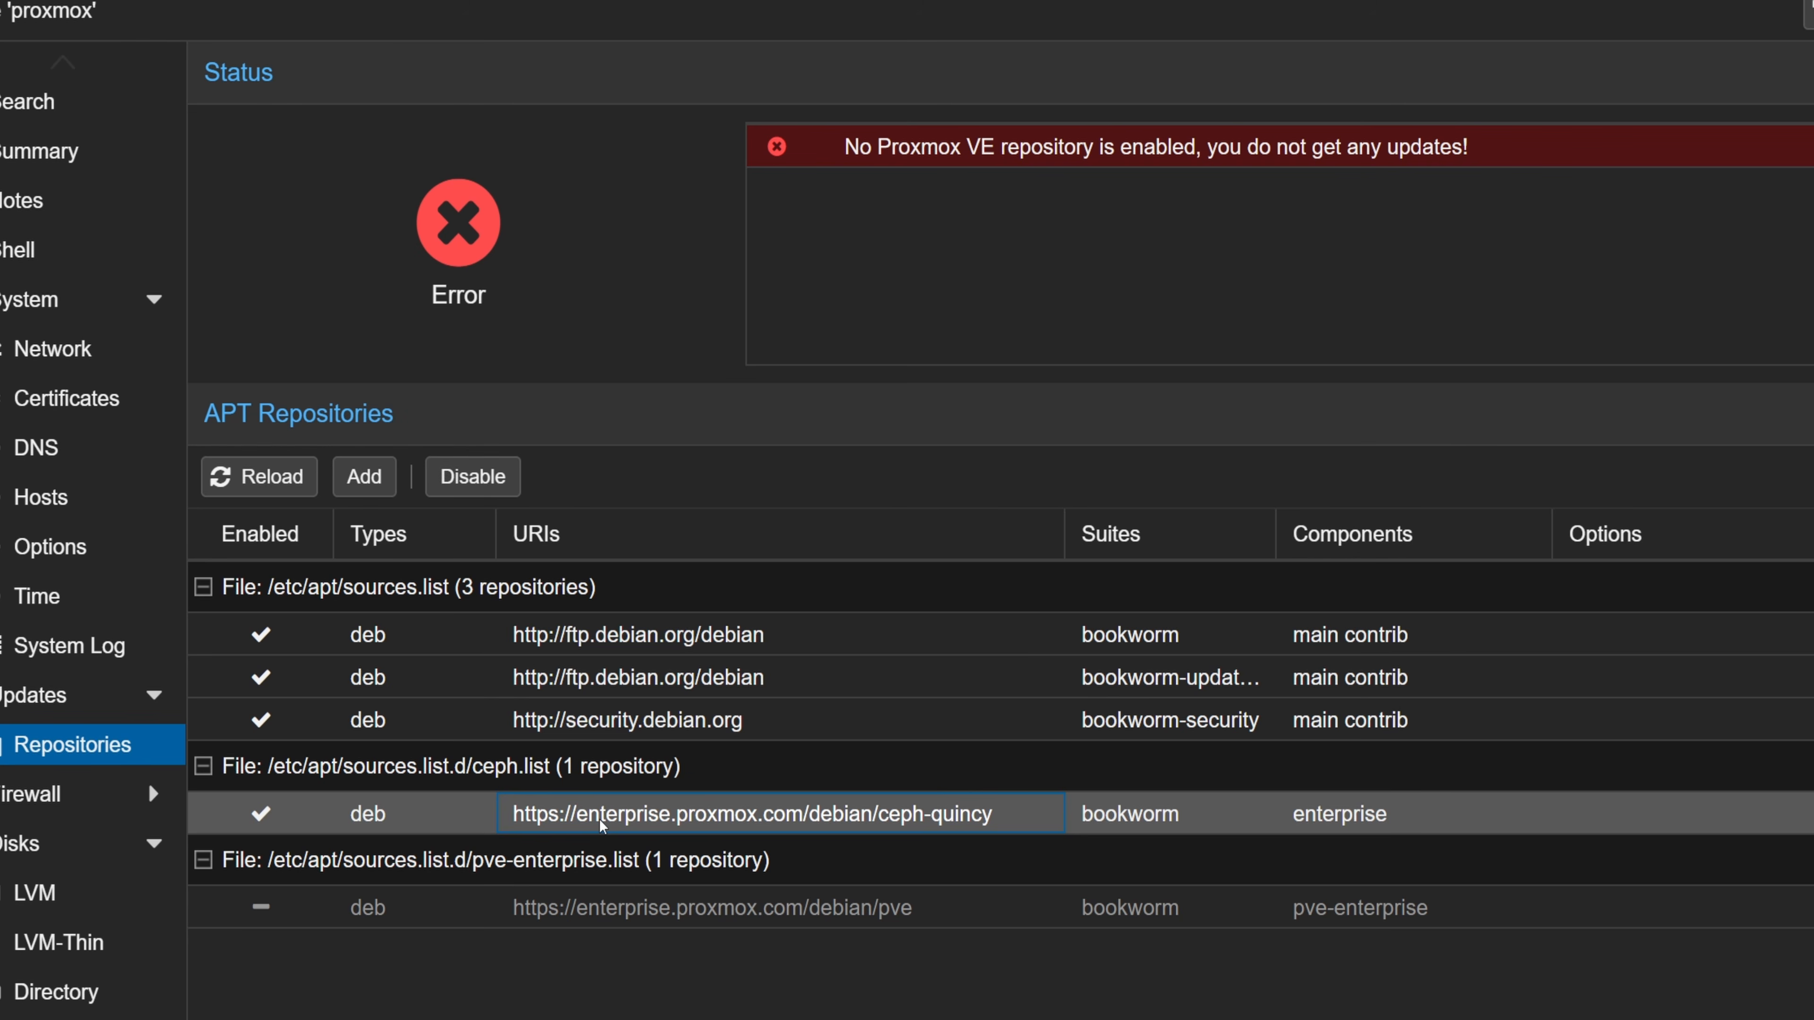
pyautogui.click(480, 471)
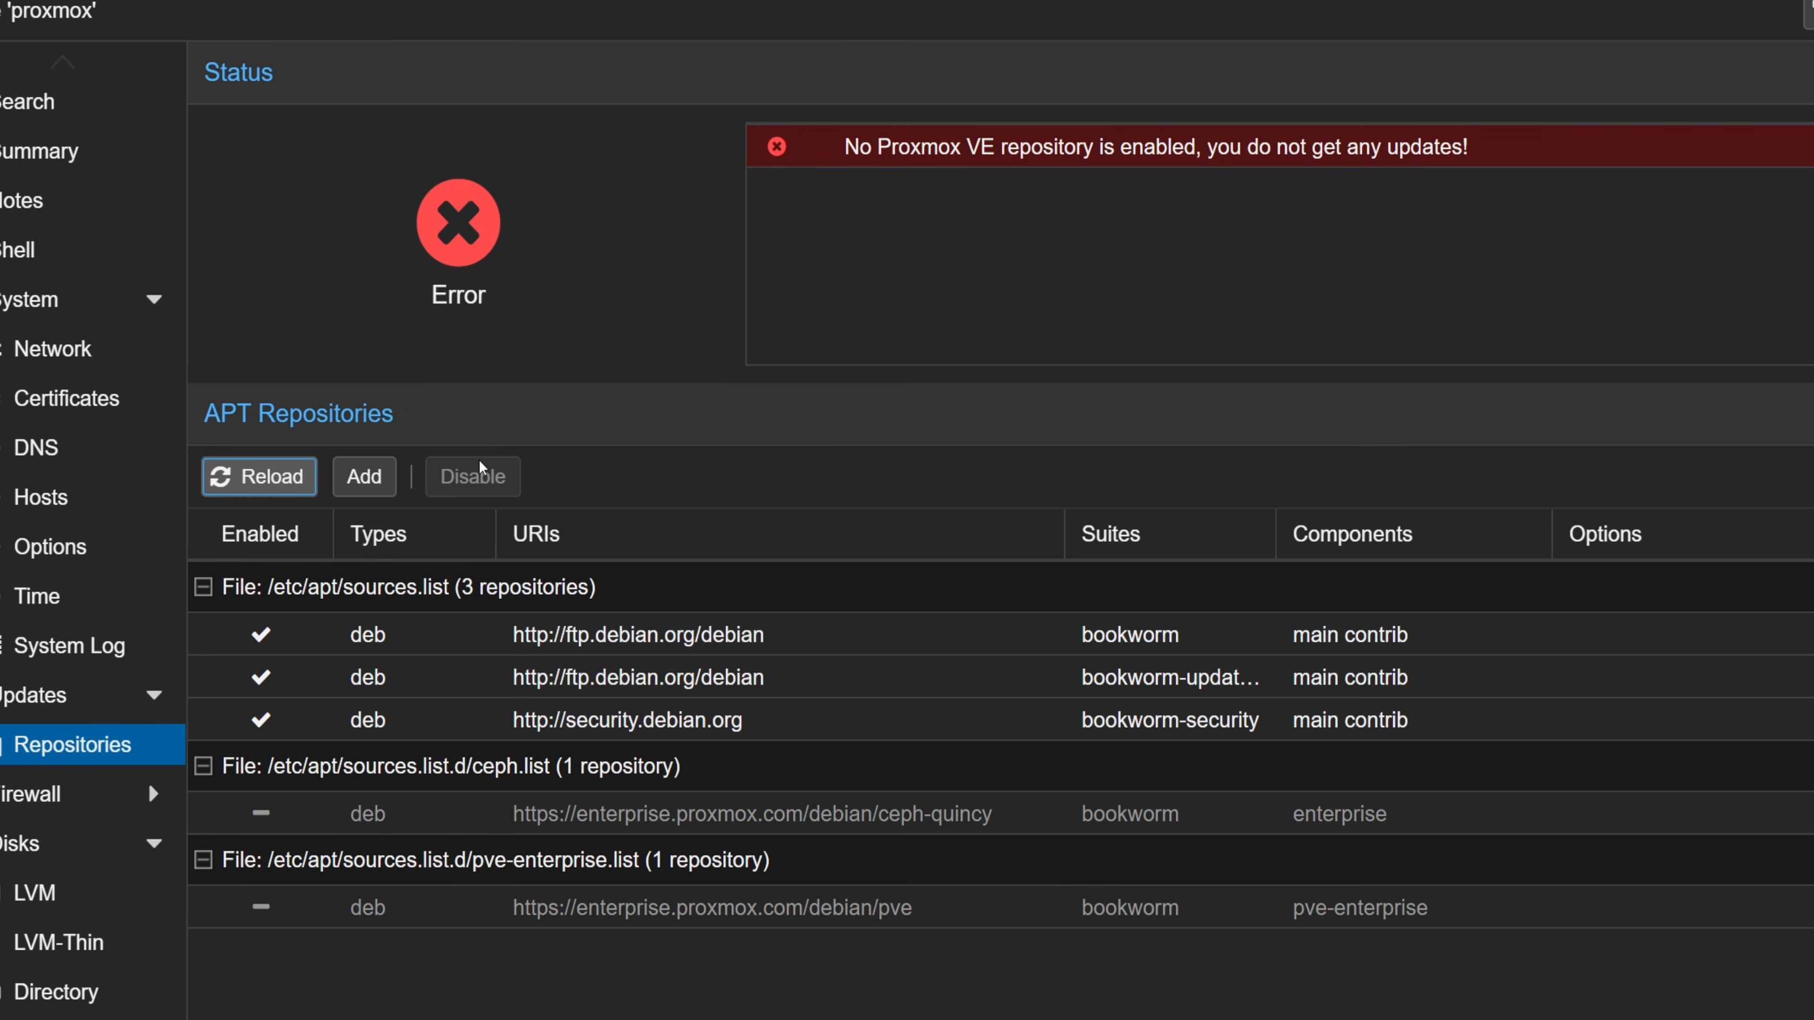
# Add the No-Subscription repository to the node's APT repositories, dismissing the subscription notice
pyautogui.click(364, 477)
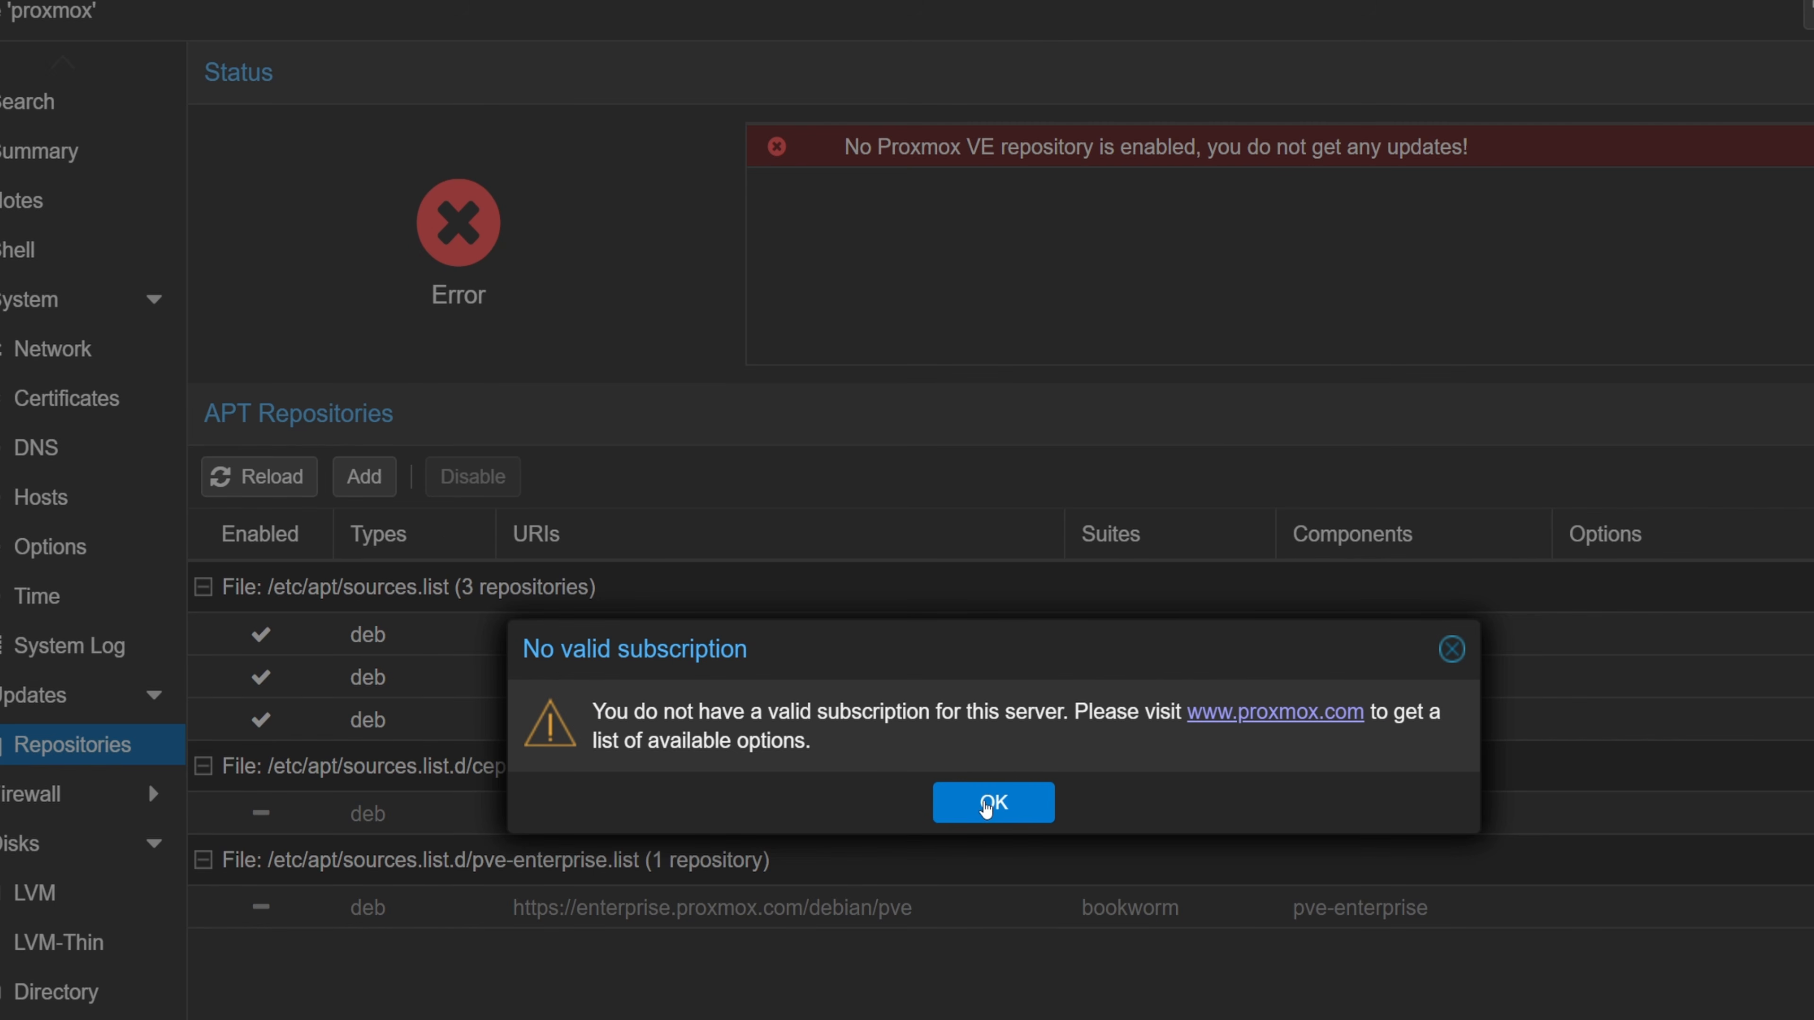
pyautogui.click(987, 807)
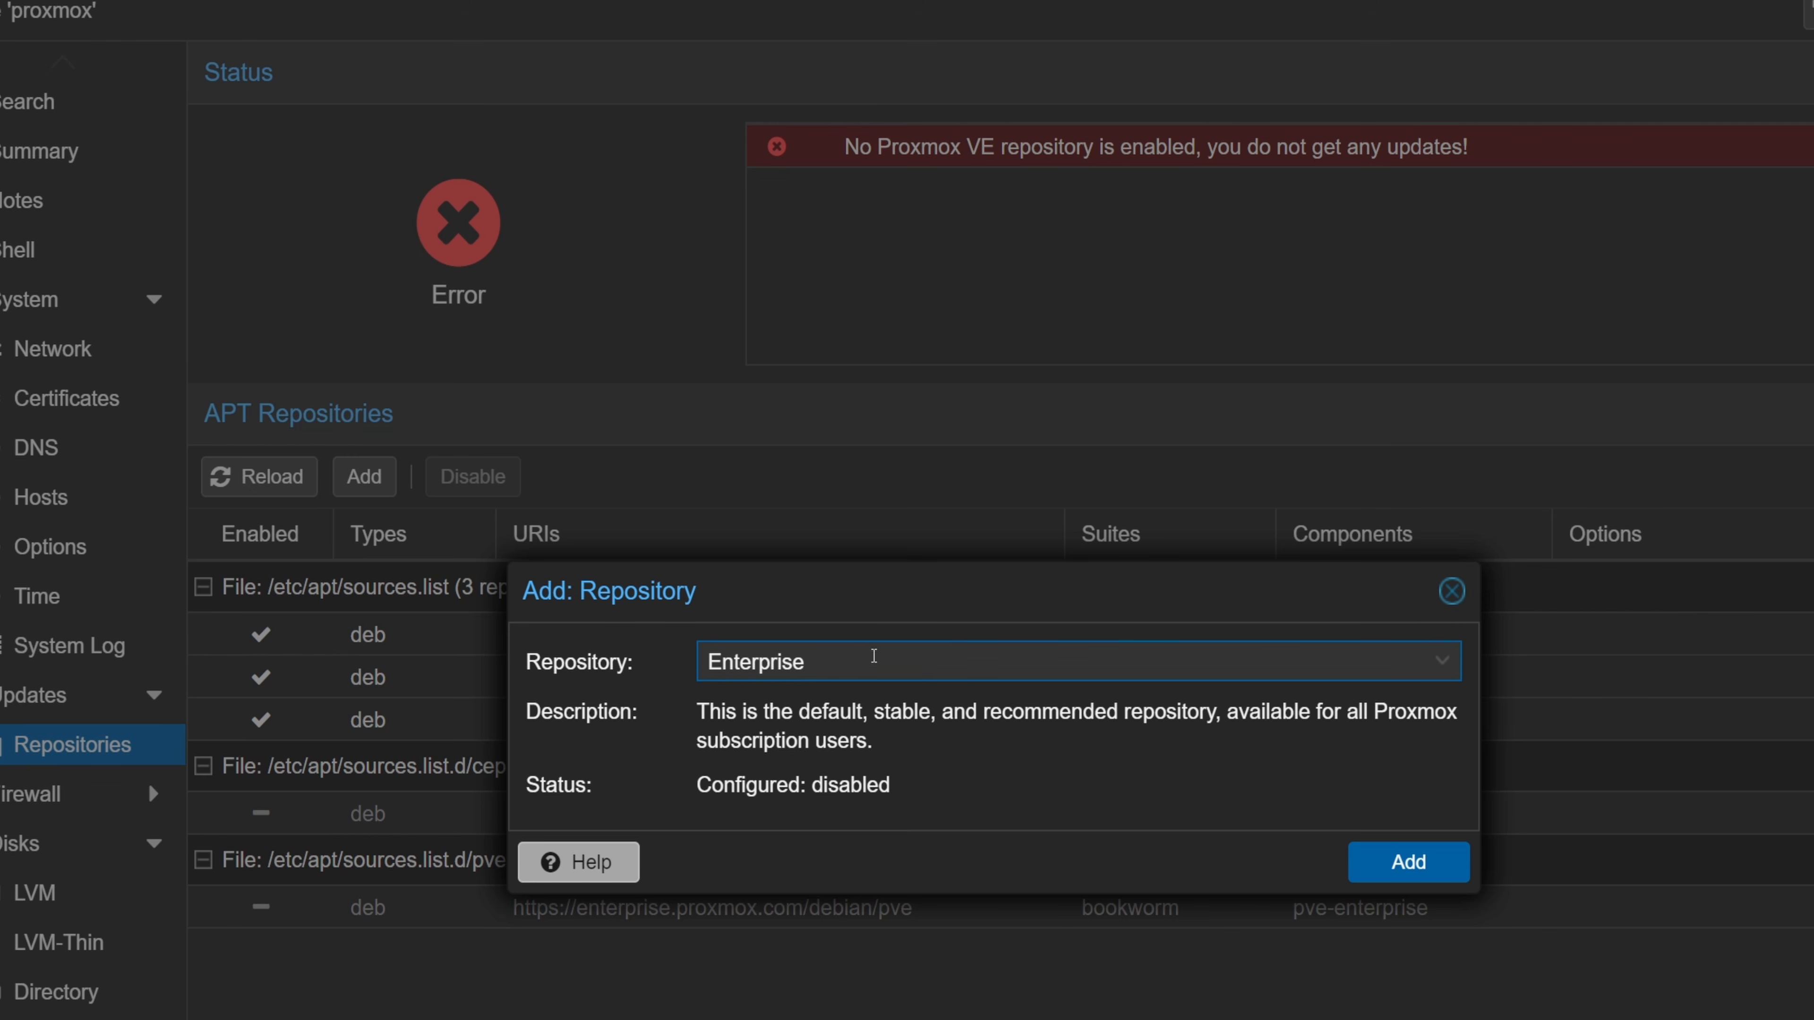
pyautogui.click(873, 656)
pyautogui.click(843, 745)
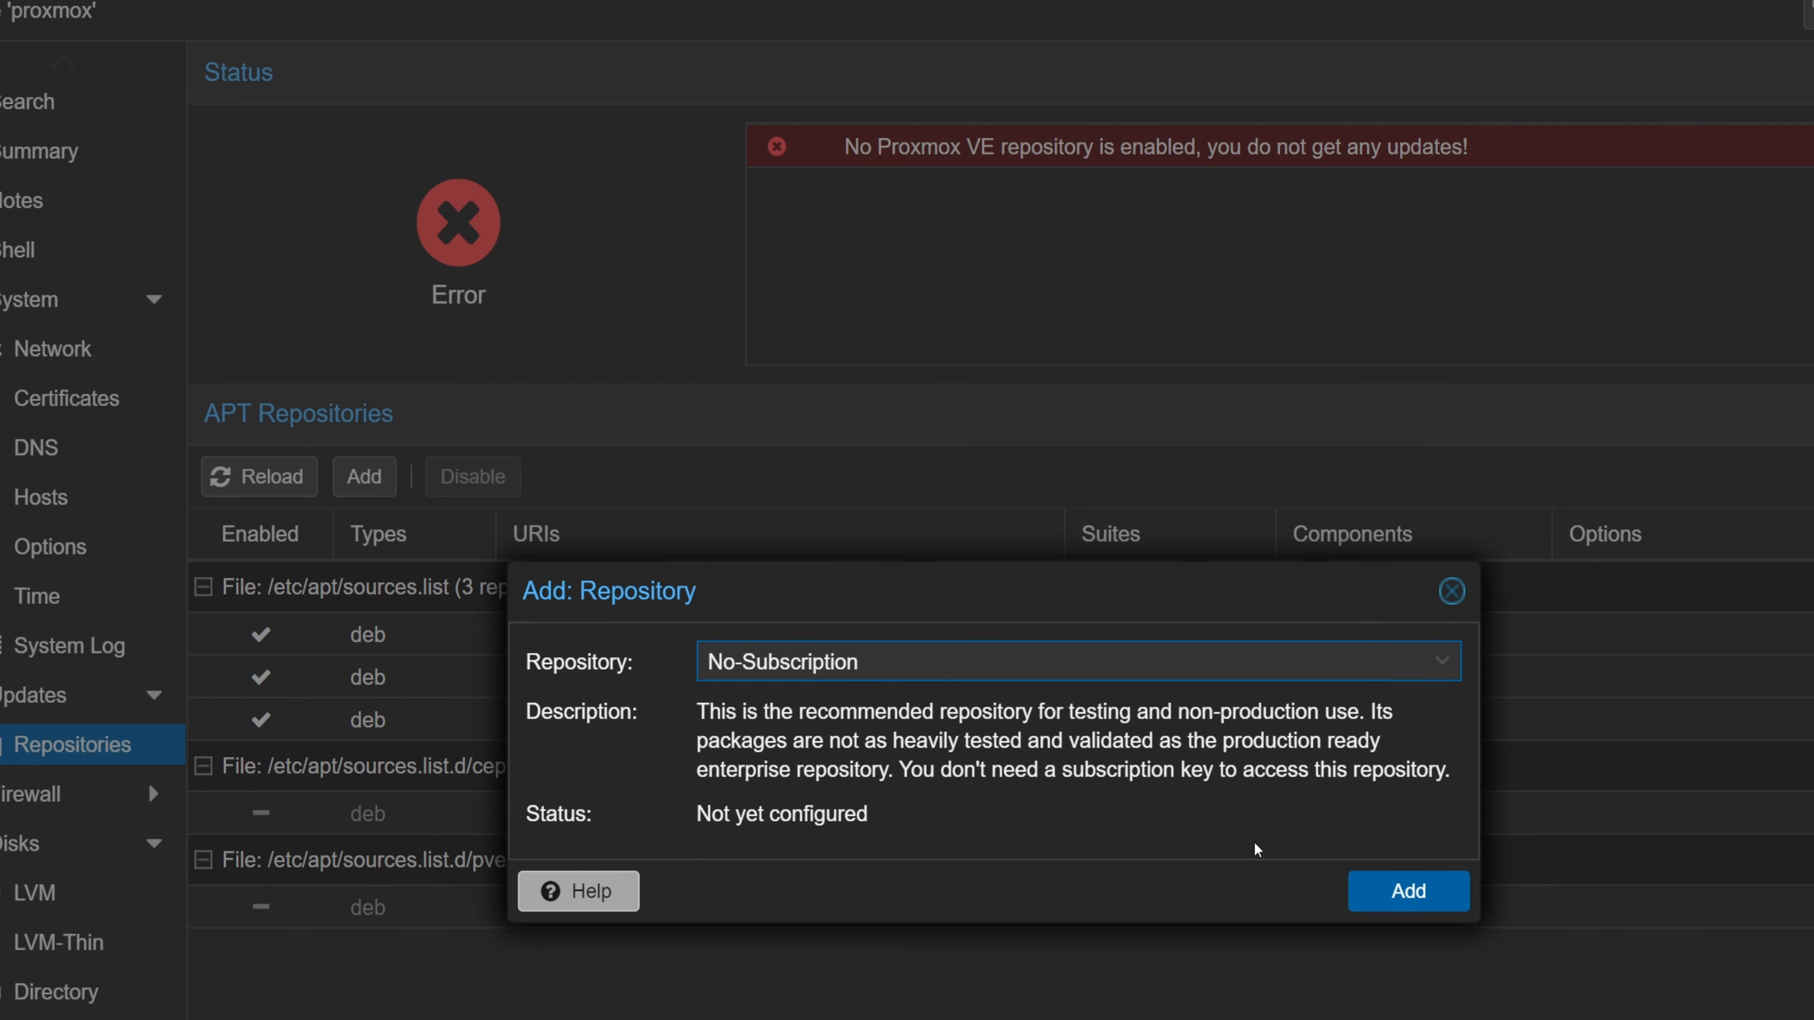
pyautogui.click(1408, 891)
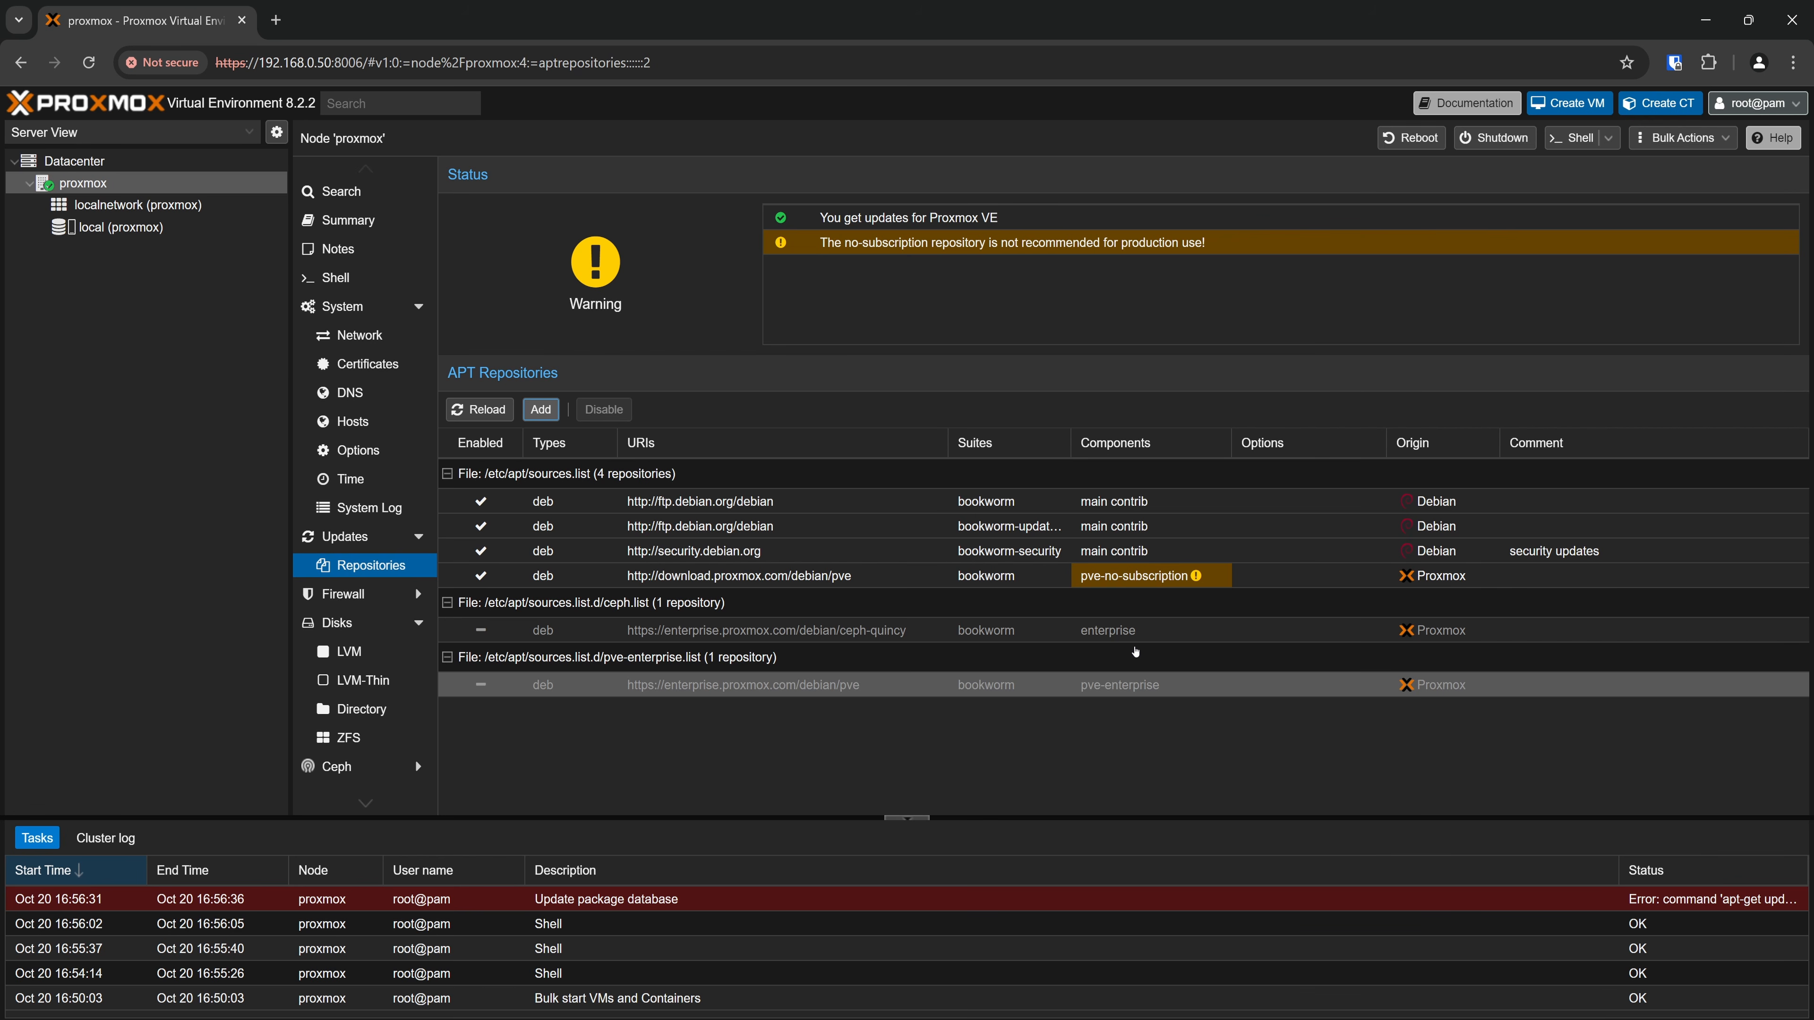
# Refresh the proxmox node's package database, close the task output, and start the package upgrade, agreeing to continue with the installation
pyautogui.click(349, 537)
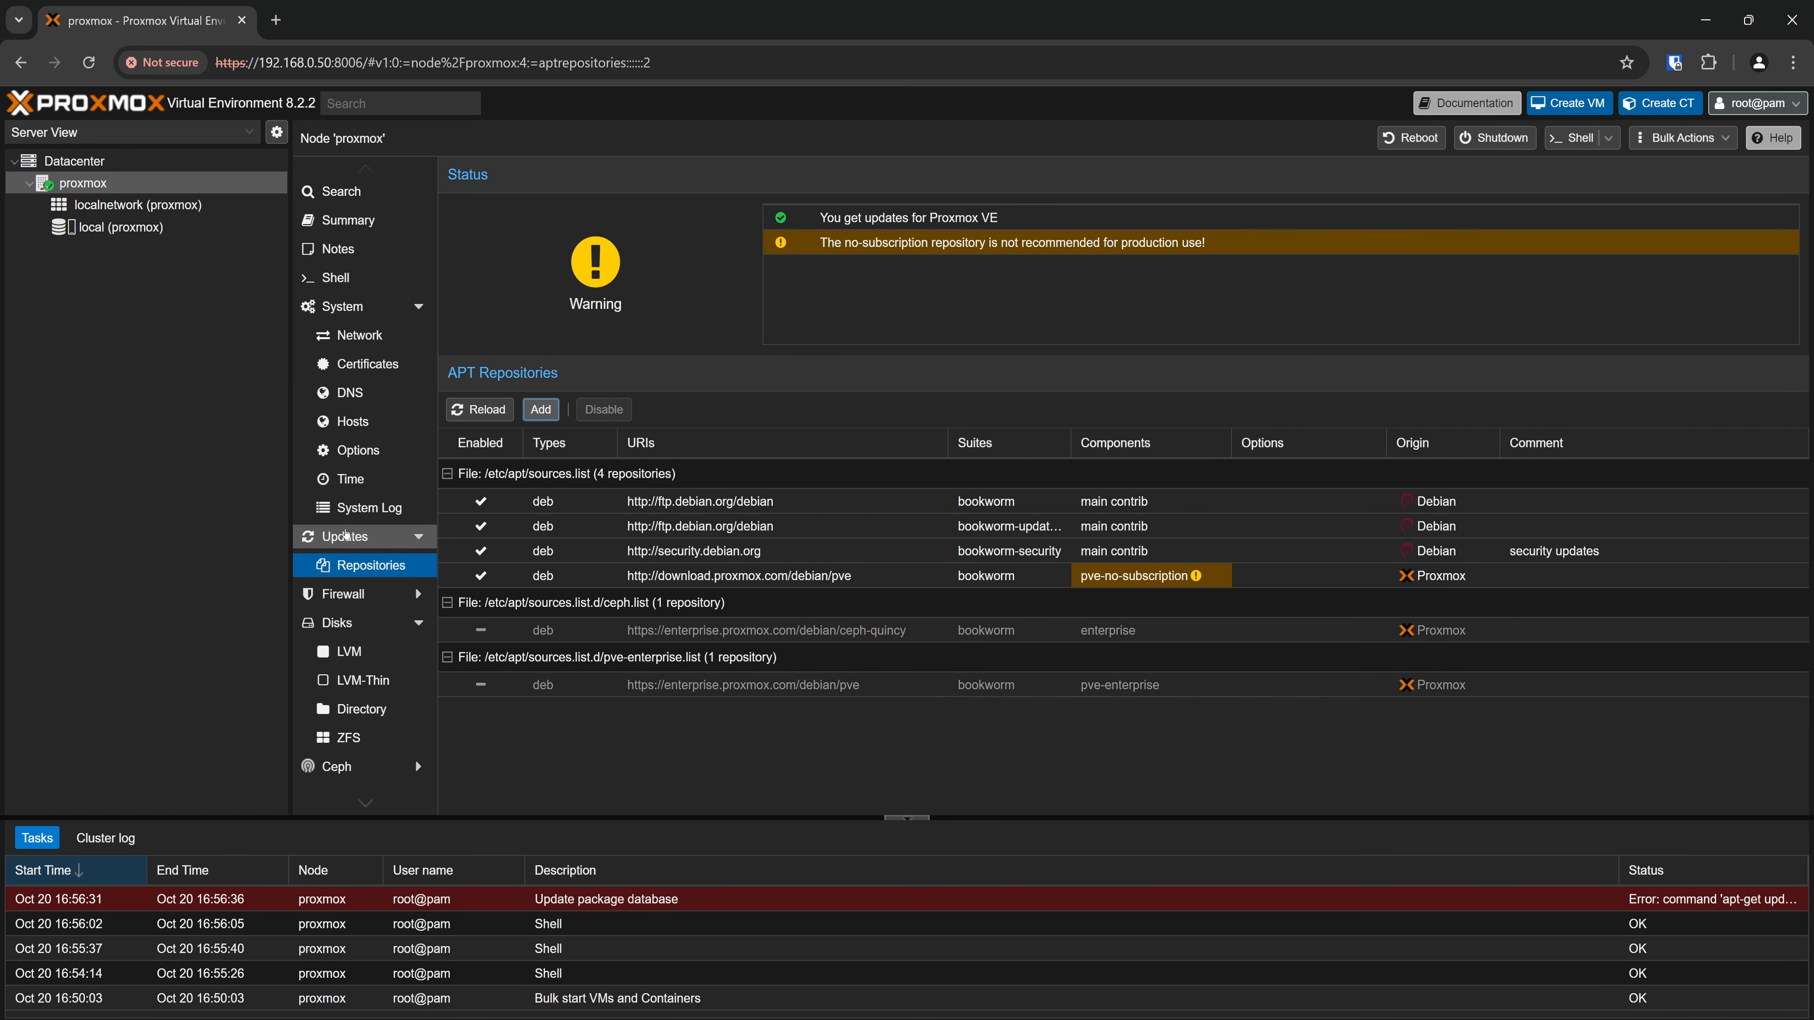
pyautogui.click(470, 174)
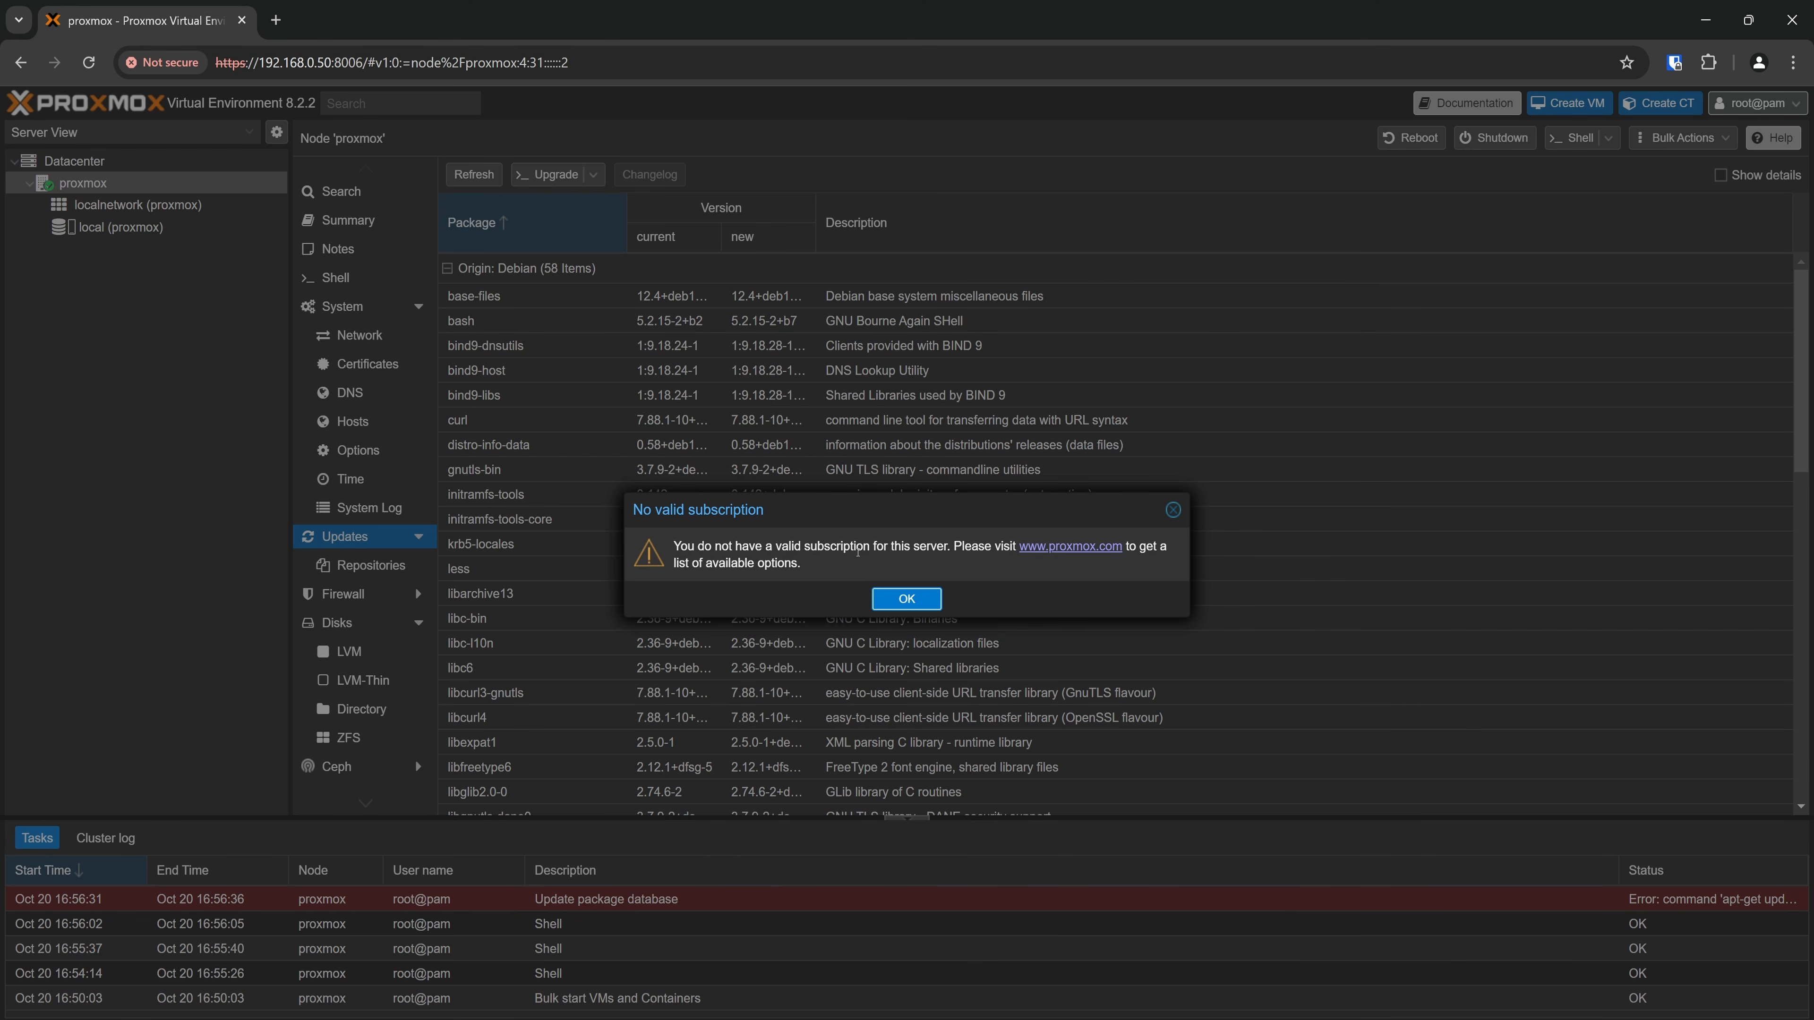
pyautogui.click(906, 599)
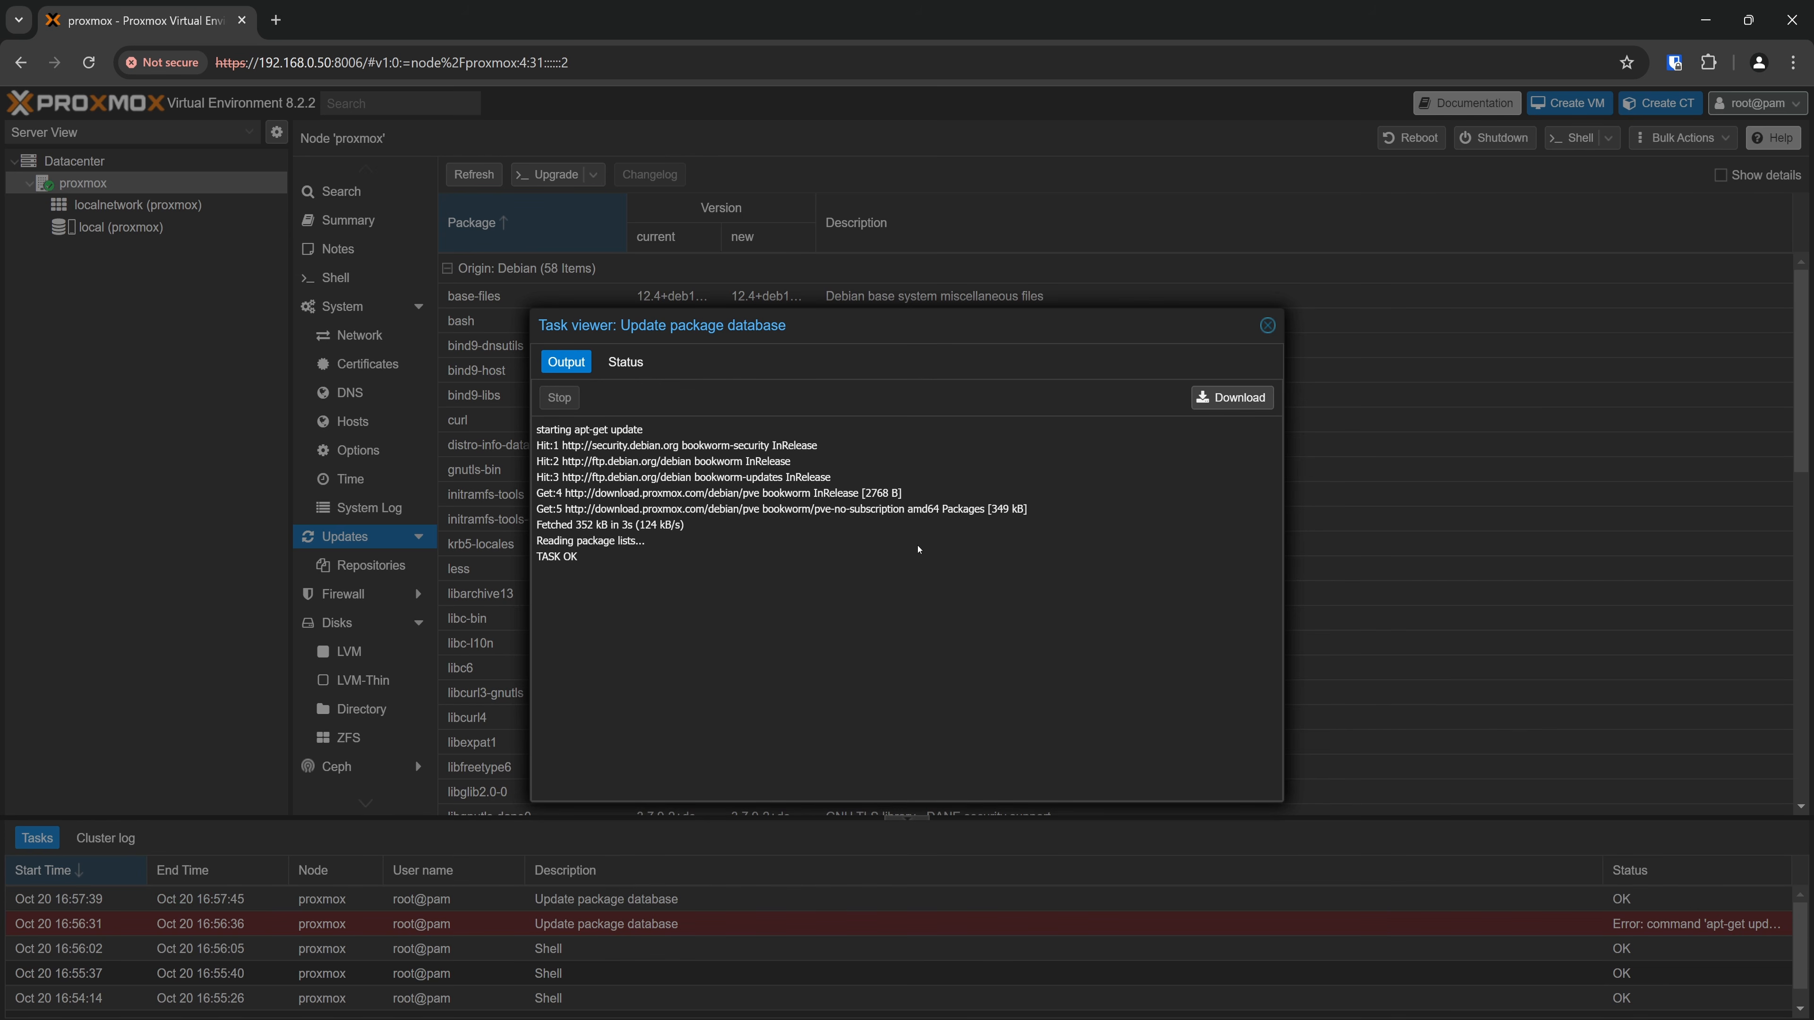
pyautogui.click(1270, 328)
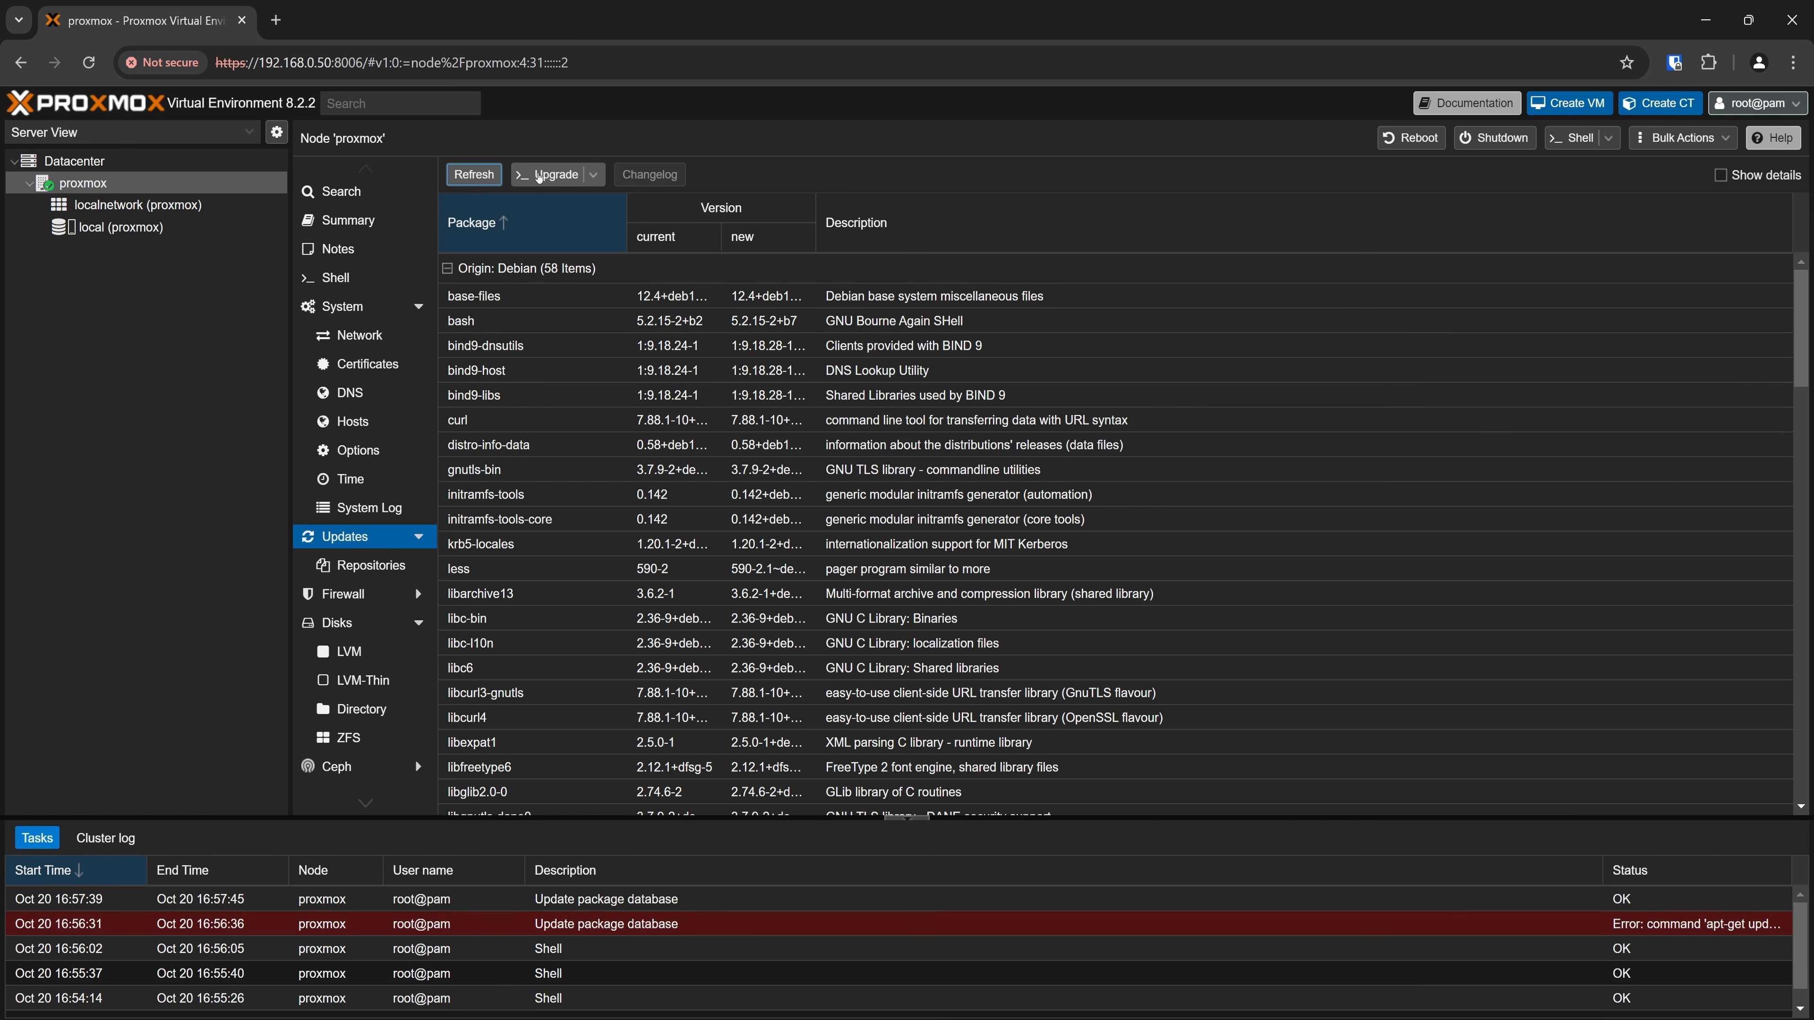
pyautogui.click(539, 178)
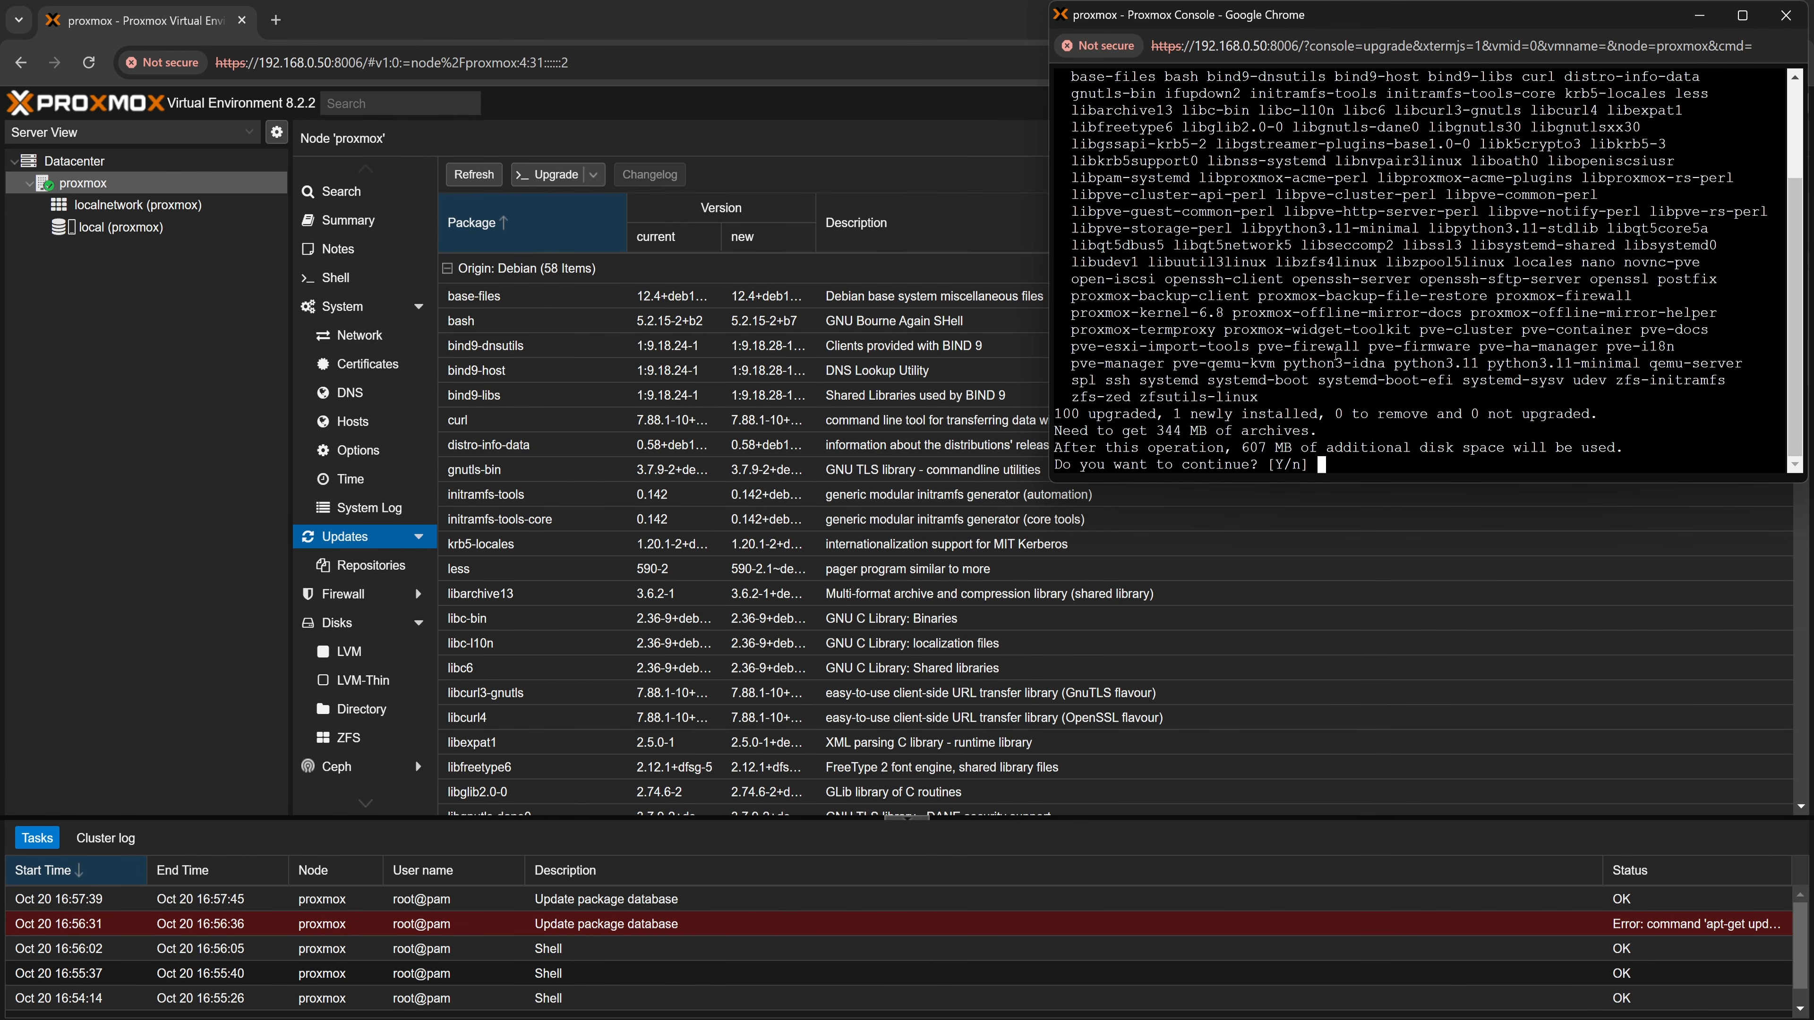
pyautogui.press('Return')
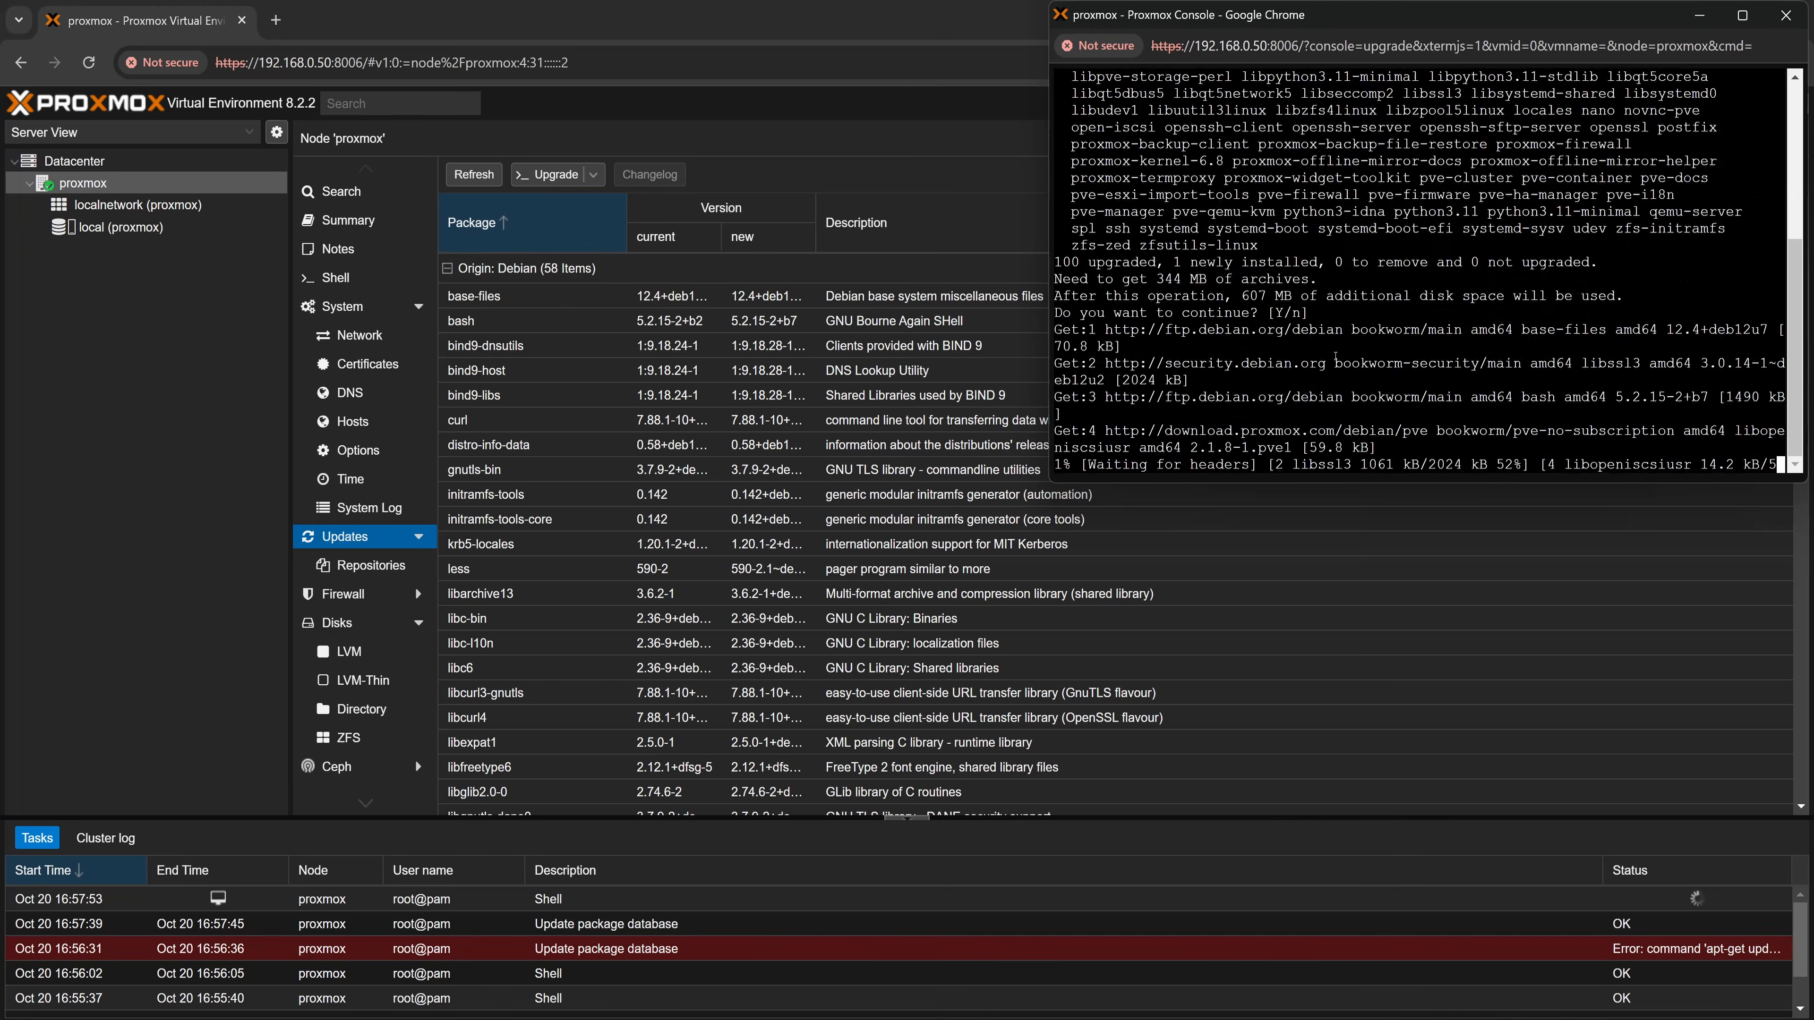